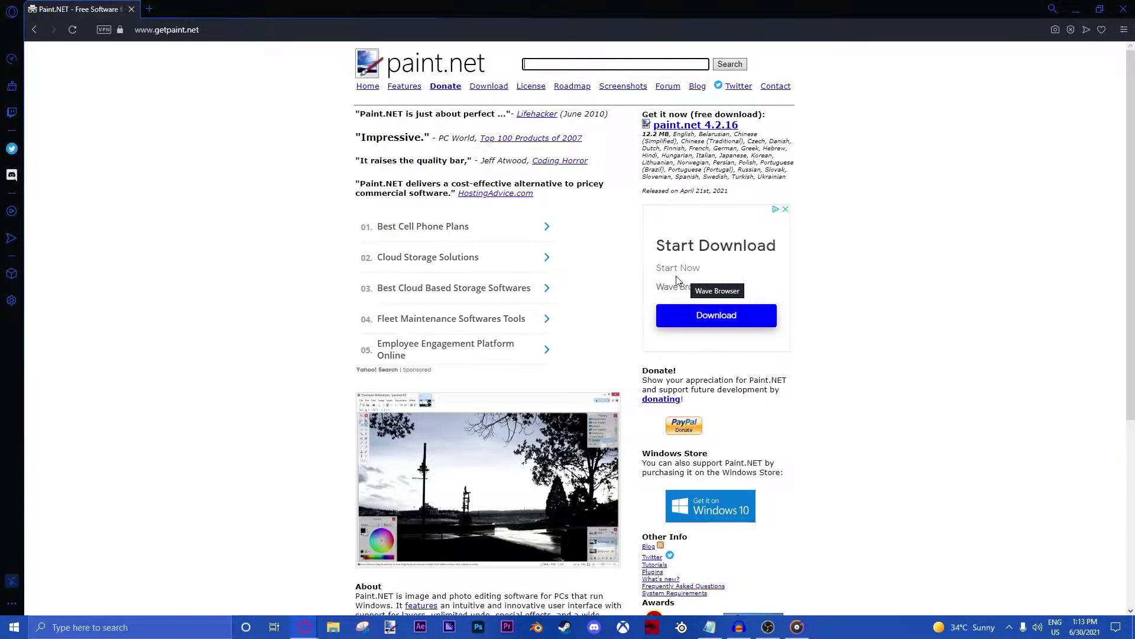
Step: Look over the getpaint.net home page offering the free paint.net 4.2.16 download
click(177, 29)
drag(171, 30, 136, 30)
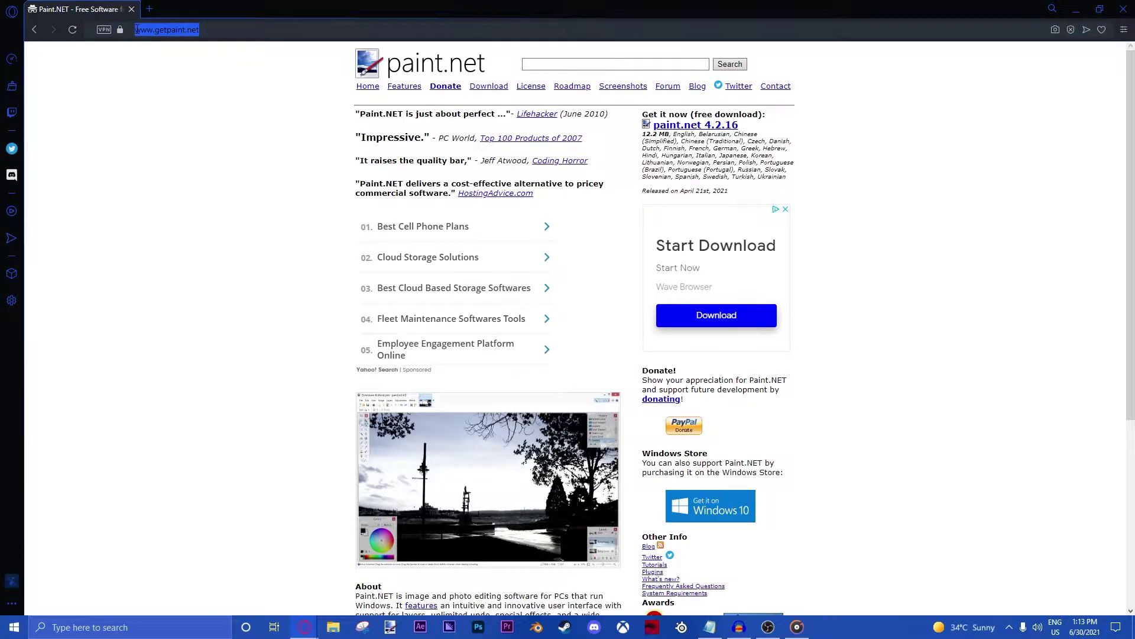
click(186, 154)
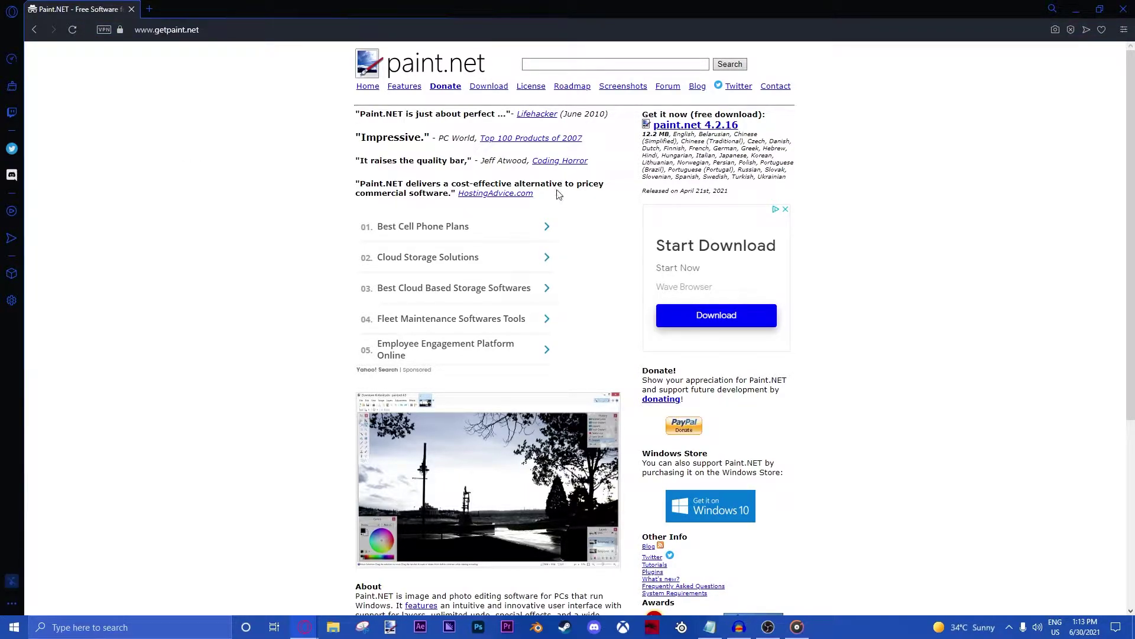
scroll(559, 195, down, 5)
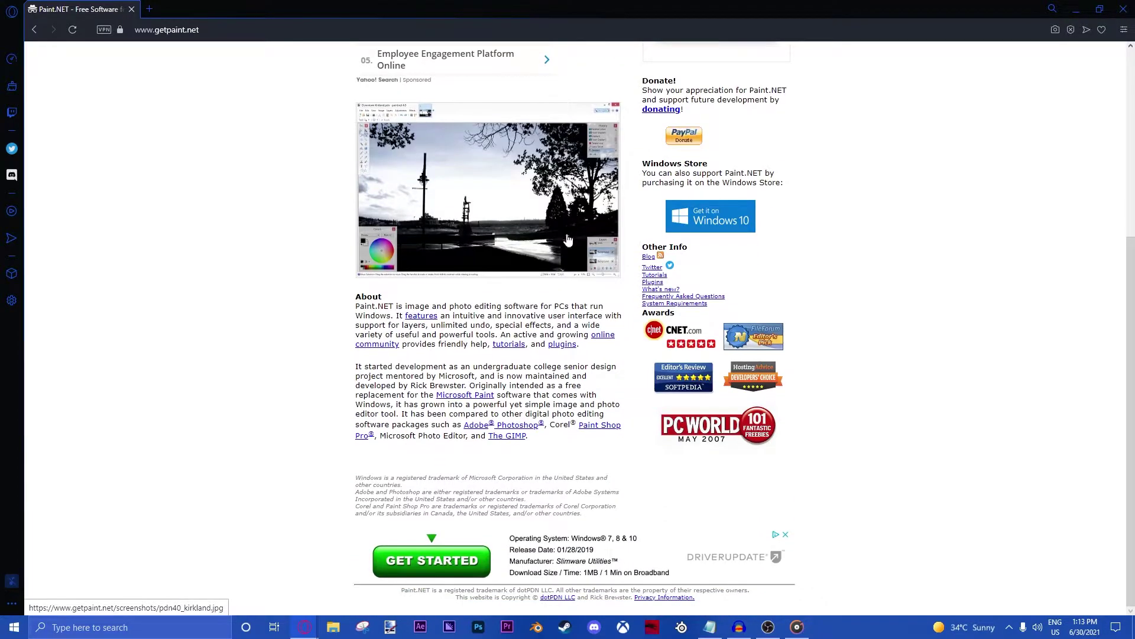
scroll(574, 278, up, 1)
scroll(577, 285, up, 4)
scroll(578, 286, down, 5)
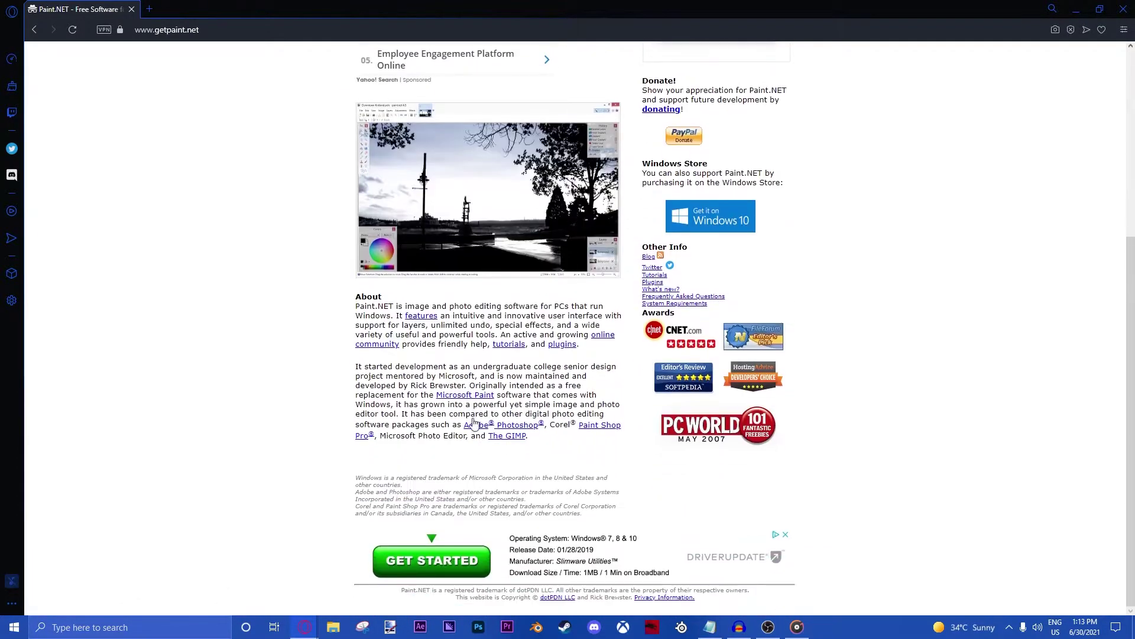
scroll(503, 356, up, 5)
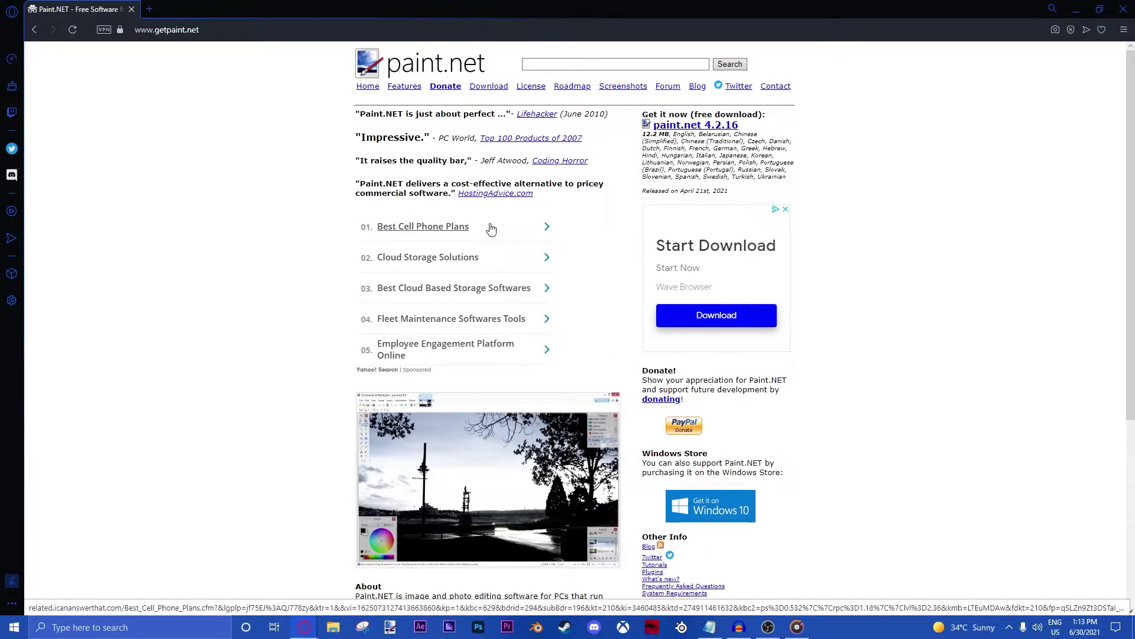
Step: Open the paint.net download page and read the minimum system requirements and 64-bit note
click(489, 87)
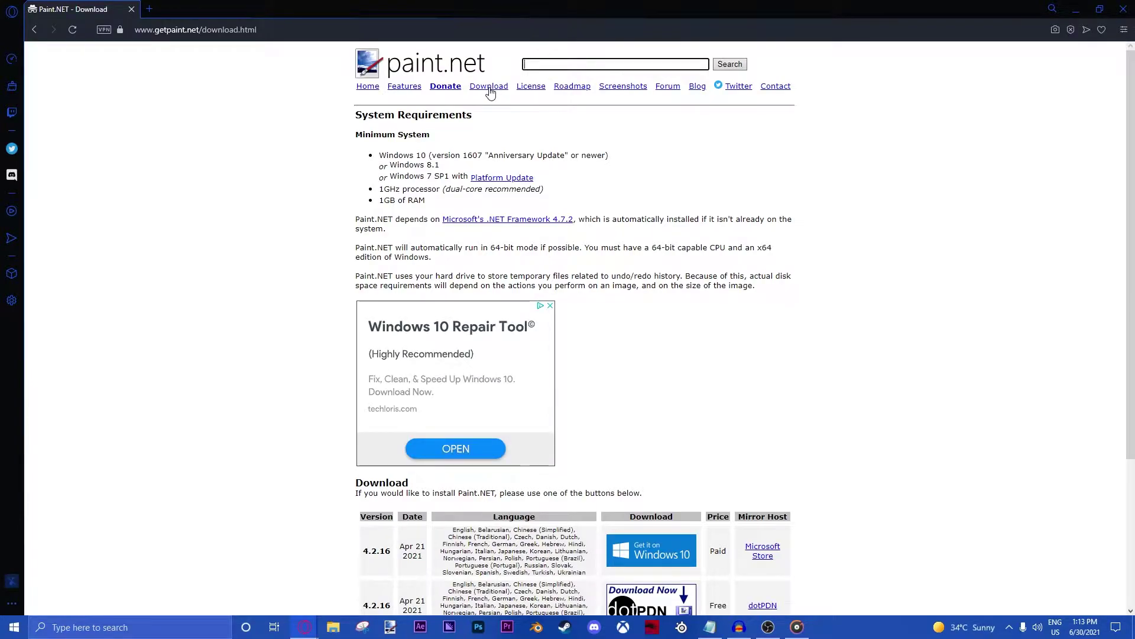
drag(362, 135, 441, 137)
click(337, 135)
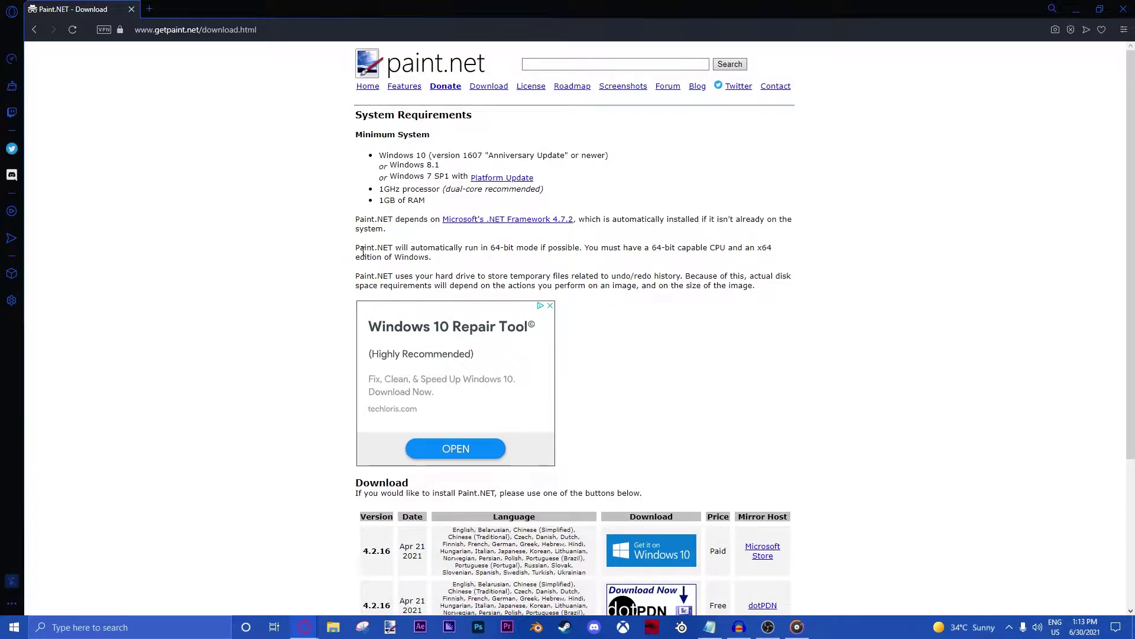
mouse_move(362, 251)
mouse_down()
mouse_move(540, 248)
mouse_move(738, 268)
mouse_move(716, 260)
mouse_up()
click(715, 260)
scroll(717, 262, down, 3)
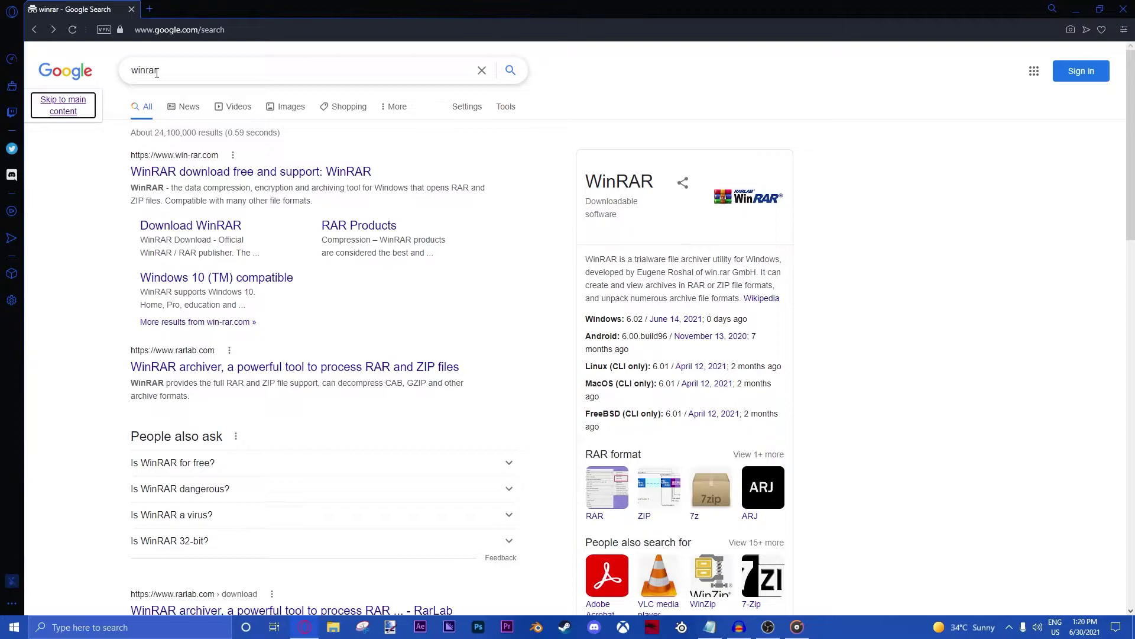
Step: Visit the WinRAR page, then download pyrochild.2020-11-21.zip from the paint.net forum topic
click(189, 227)
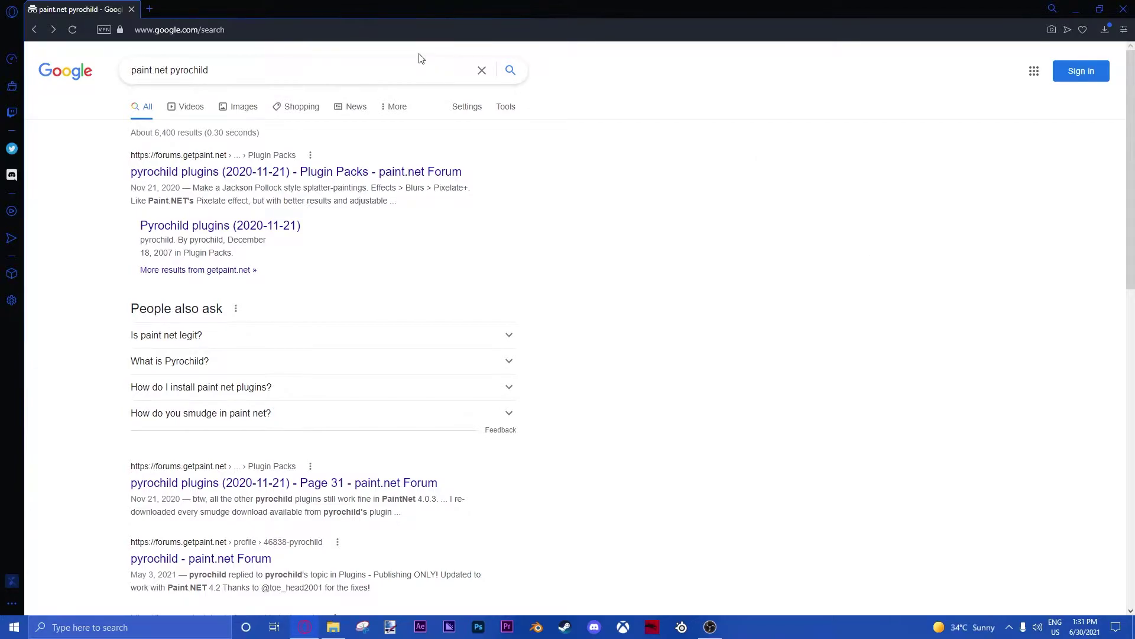
click(303, 171)
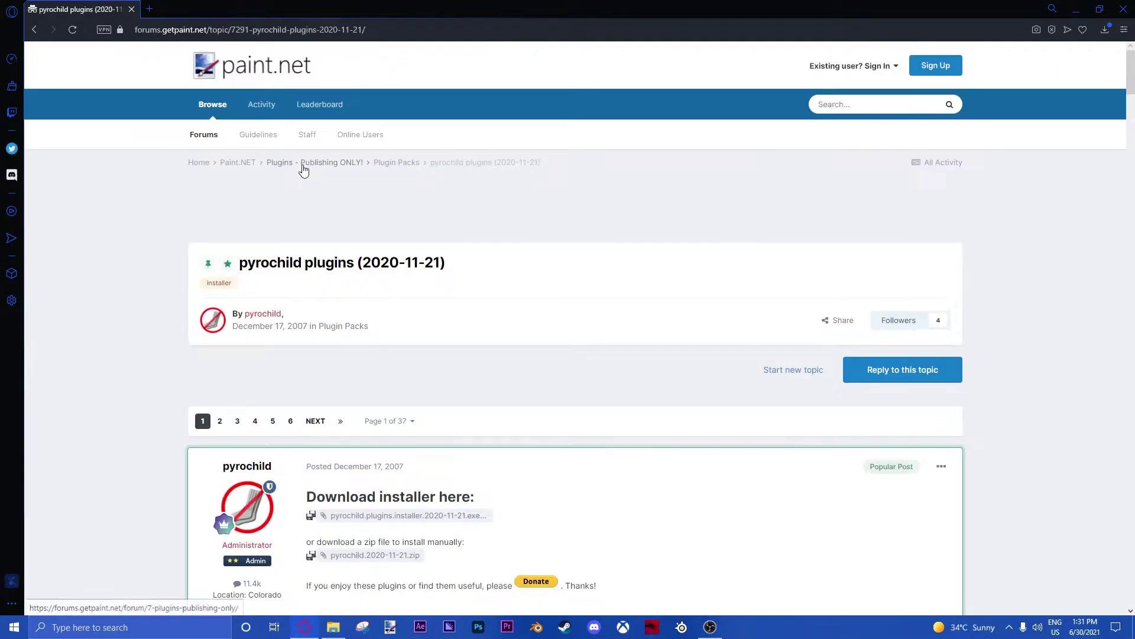
scroll(456, 354, down, 2)
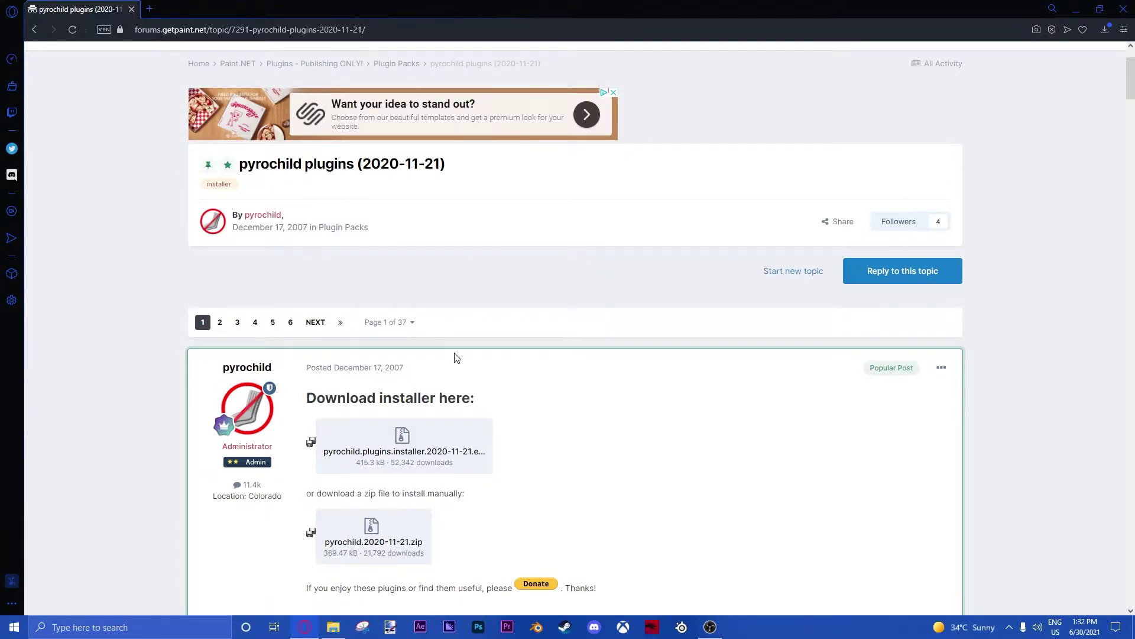
scroll(456, 357, down, 2)
click(394, 451)
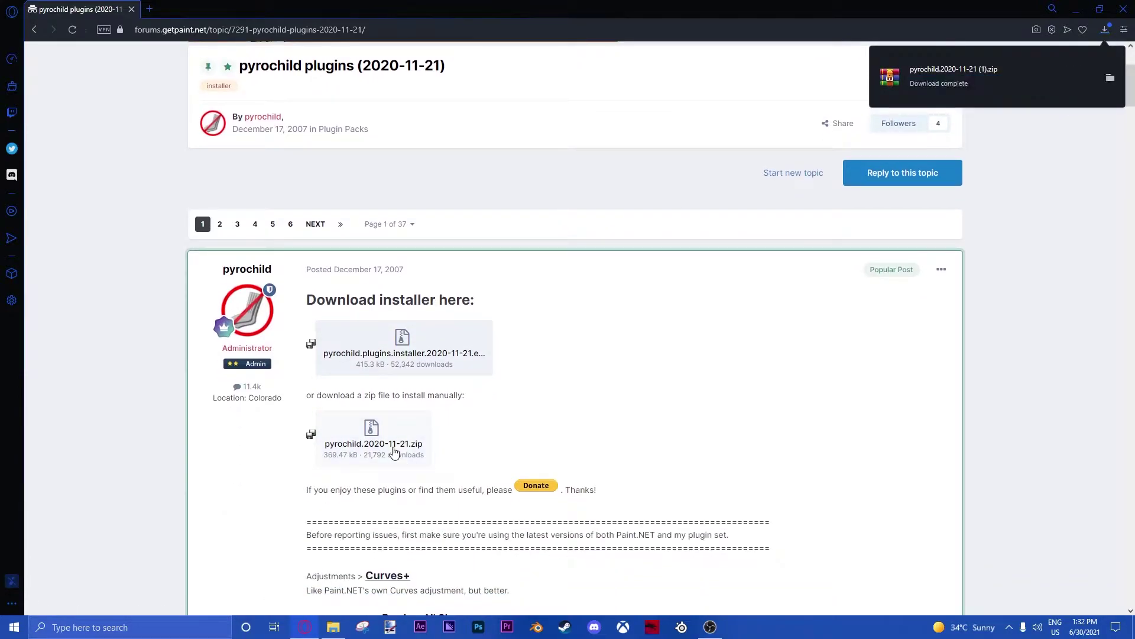
Step: Extract the pyrochild zip in Downloads into its own folder and open it
click(341, 630)
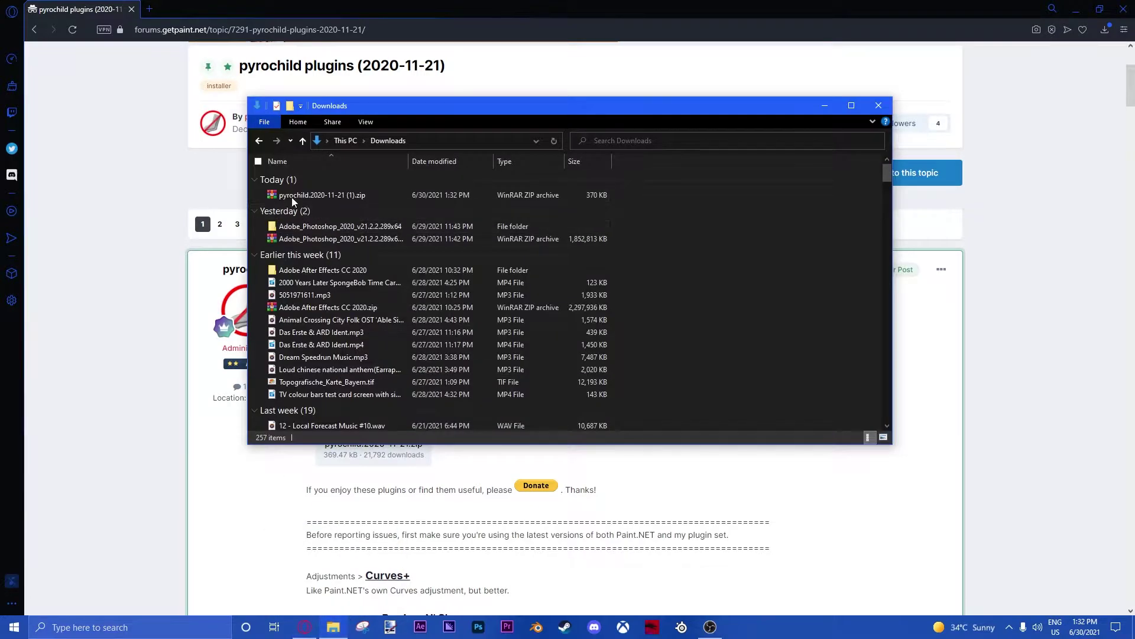
click(315, 195)
right_click(315, 195)
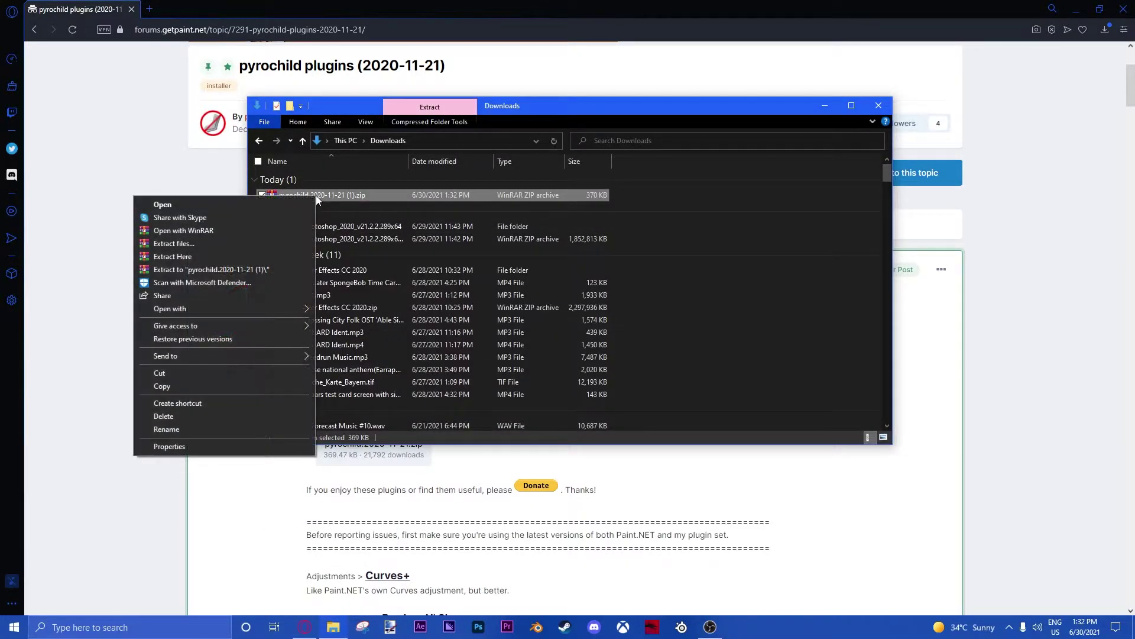
click(264, 268)
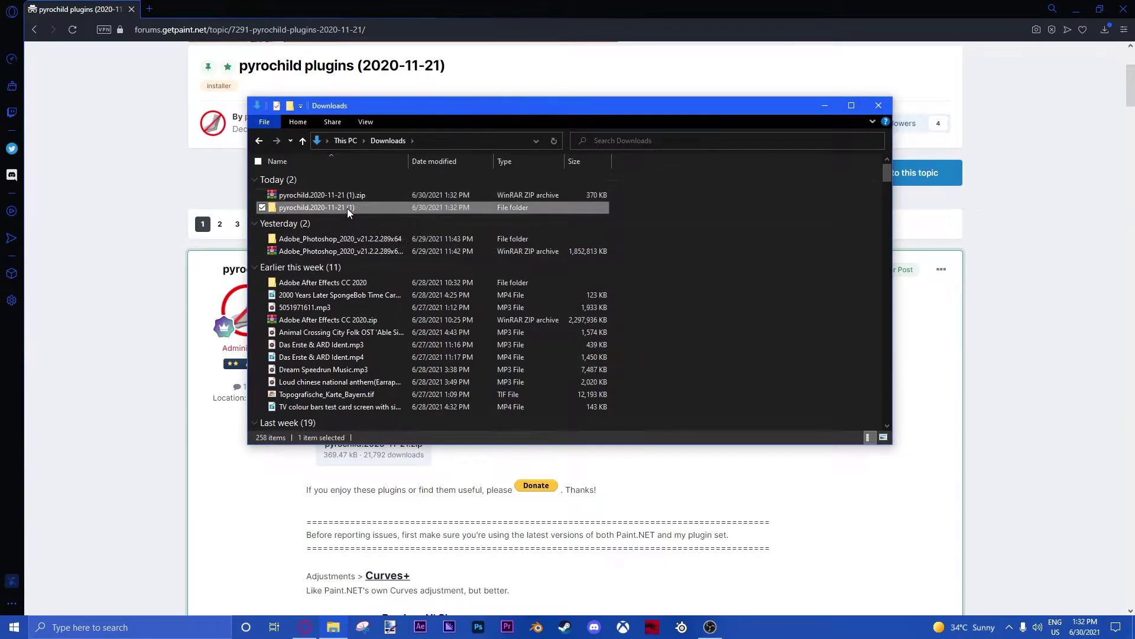
double_click(347, 208)
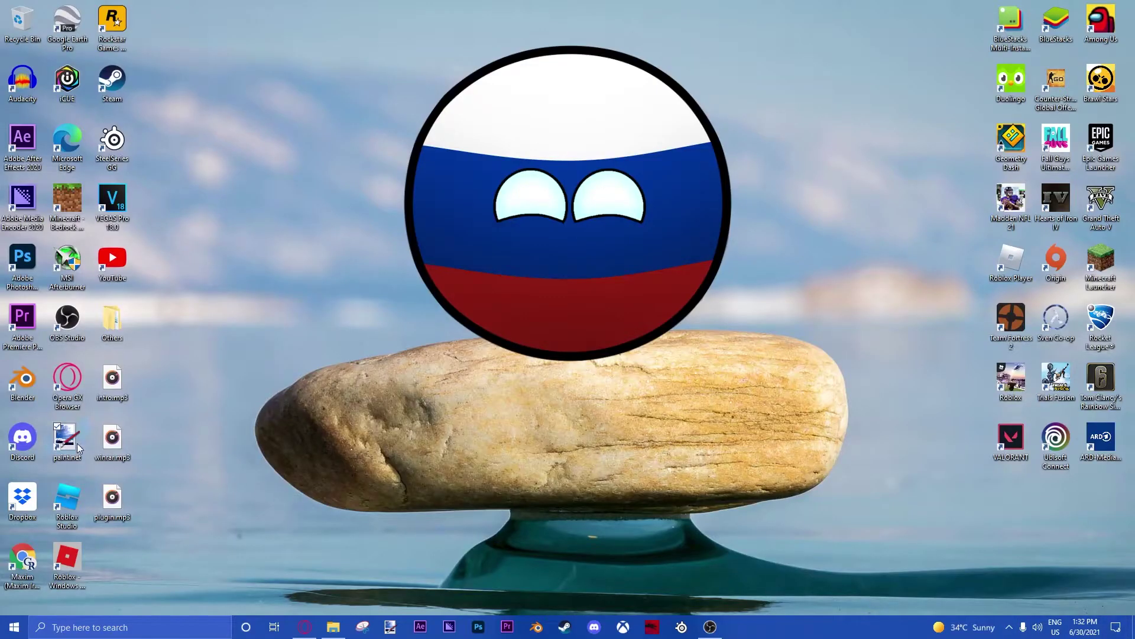
Step: Open paint.net's Effects folder and place the pyrochild folder beside it, selecting Grid Warp.dll
right_click(78, 444)
click(30, 178)
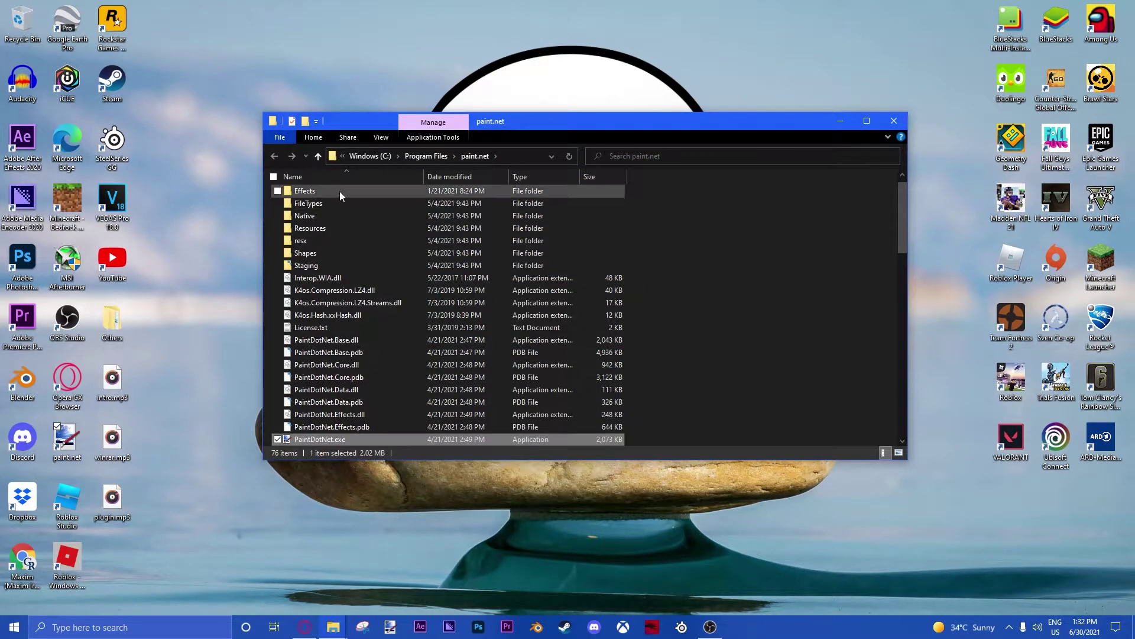
double_click(339, 191)
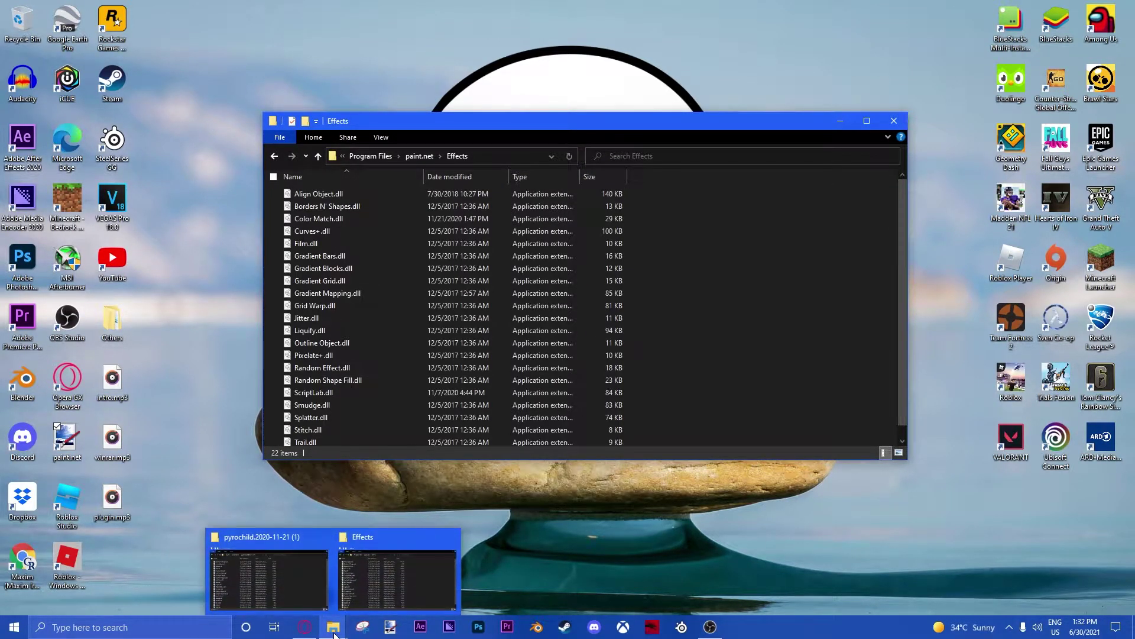
click(279, 587)
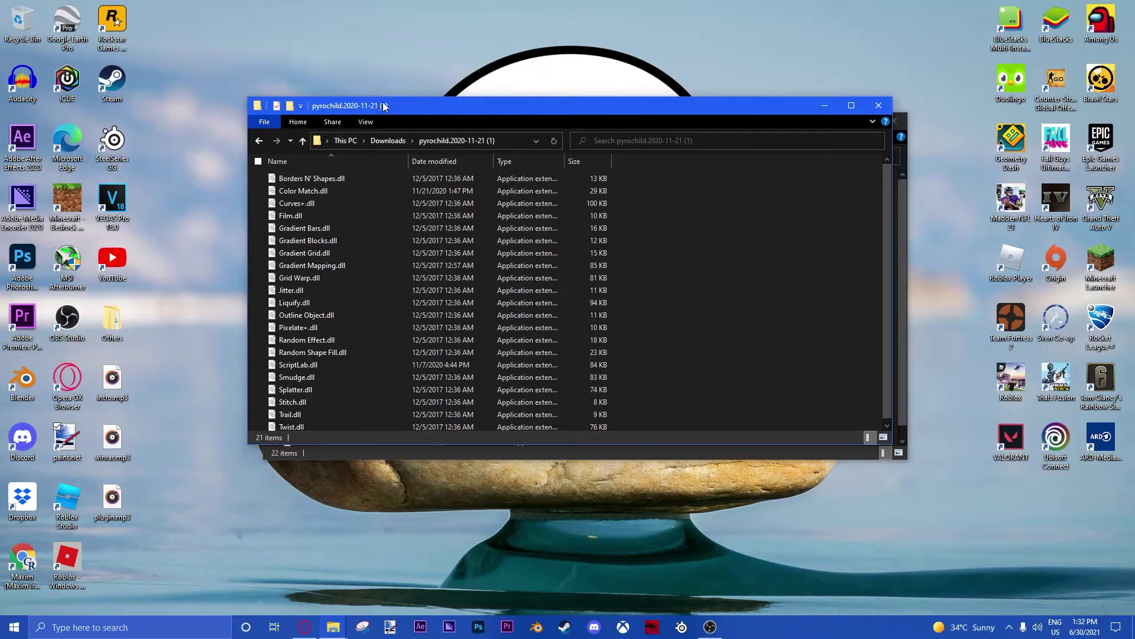
drag(379, 107, 433, 337)
click(353, 508)
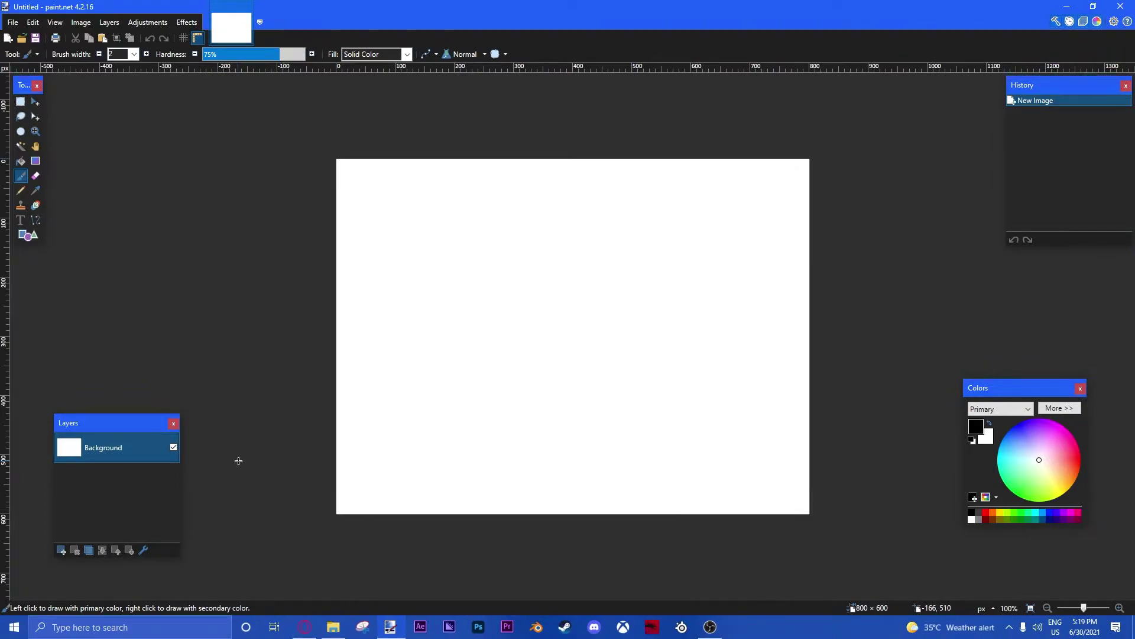
Step: Add Layer 2 and set up the Ellipse shape tool with brush width 25
click(60, 550)
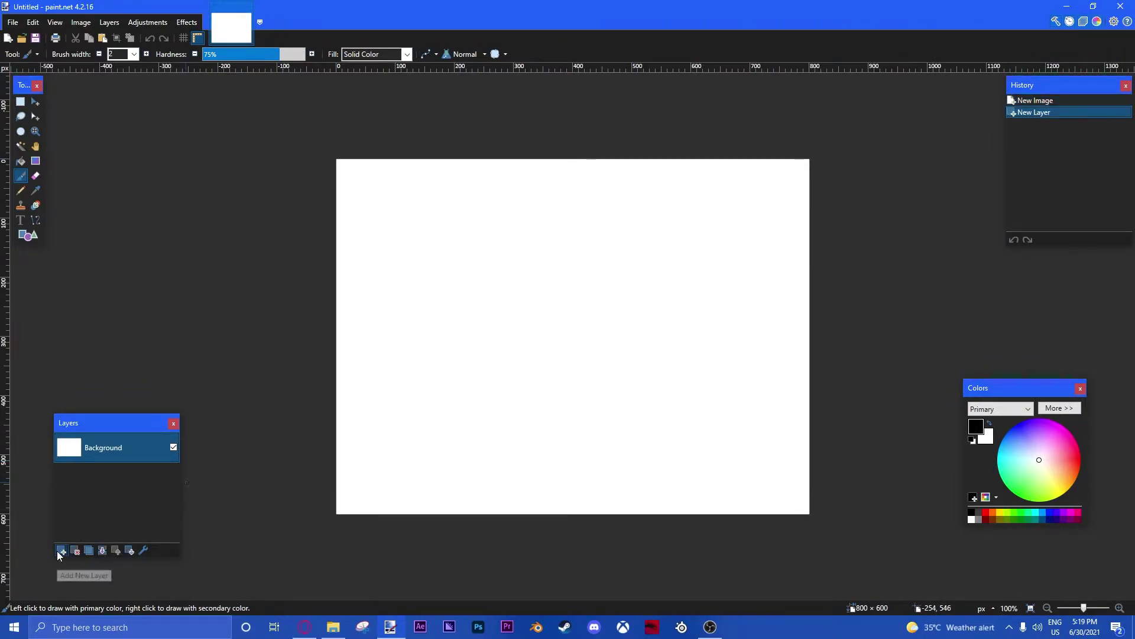
click(30, 240)
click(67, 55)
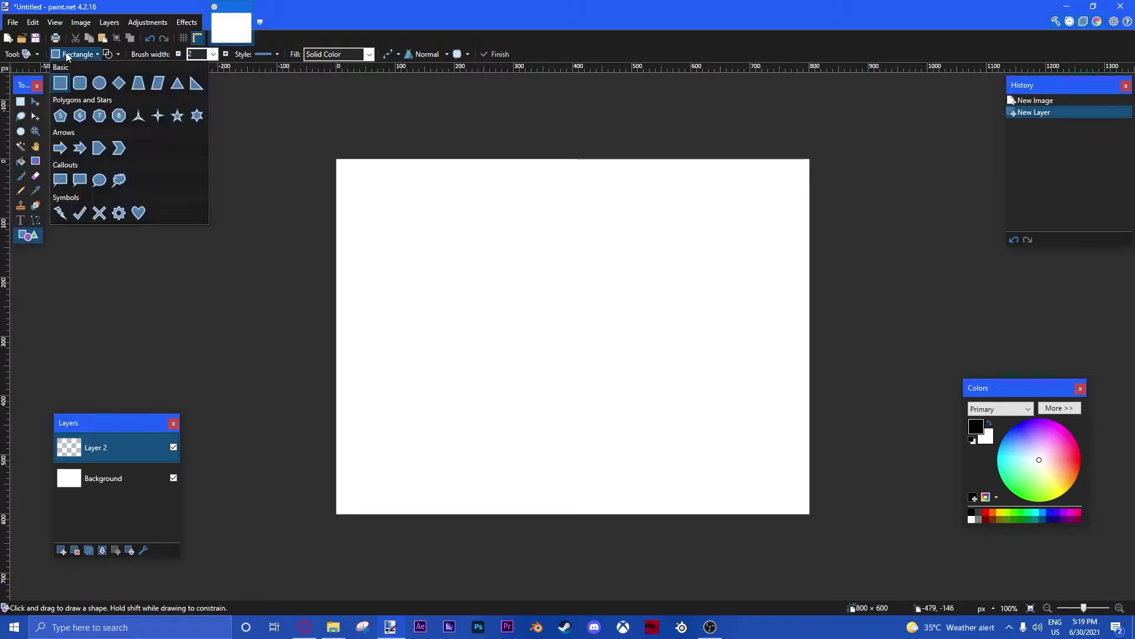
click(99, 83)
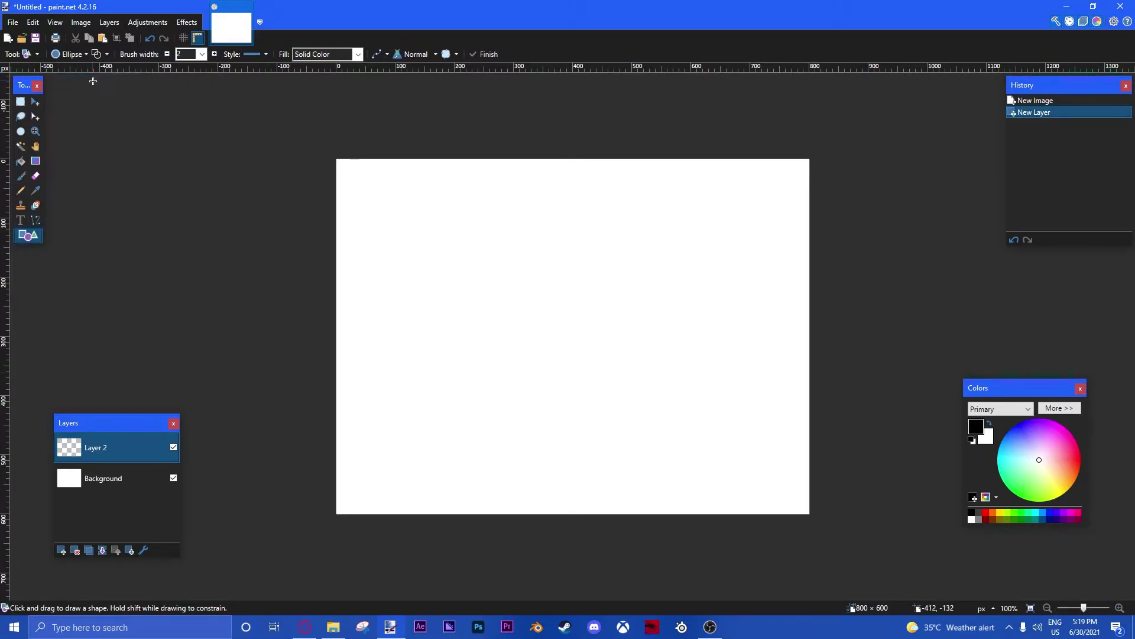
click(202, 54)
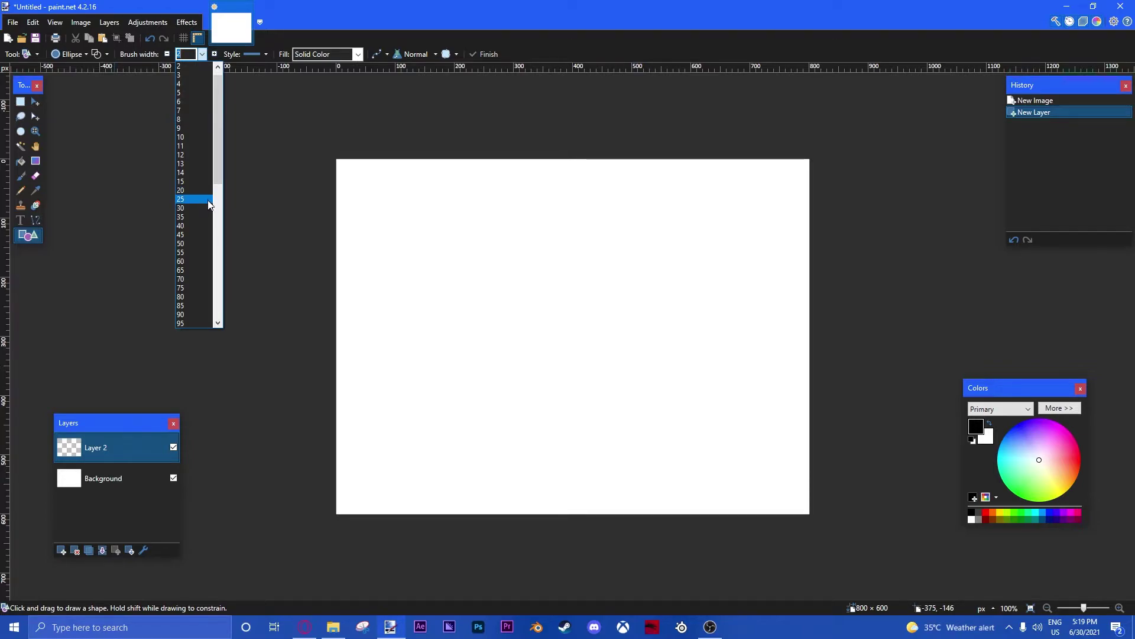
click(195, 200)
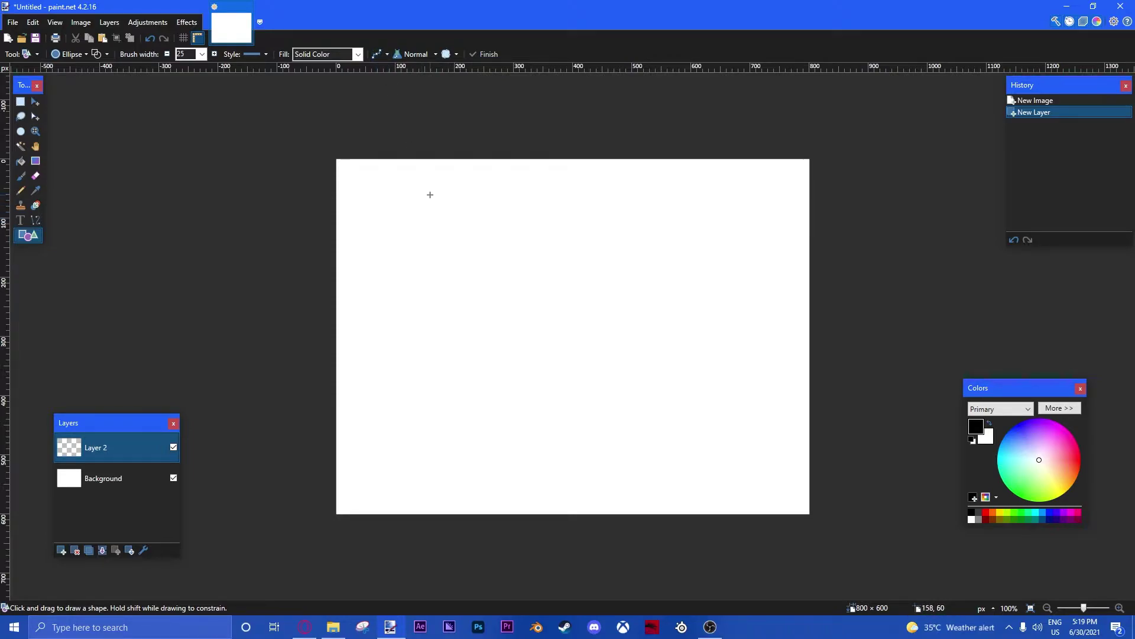
Step: Draw a large thick black circle on Layer 2, nudge it slightly lower, and commit it
mouse_move(430, 195)
mouse_down()
mouse_move(598, 346)
mouse_move(653, 430)
mouse_move(704, 471)
mouse_move(732, 476)
mouse_up()
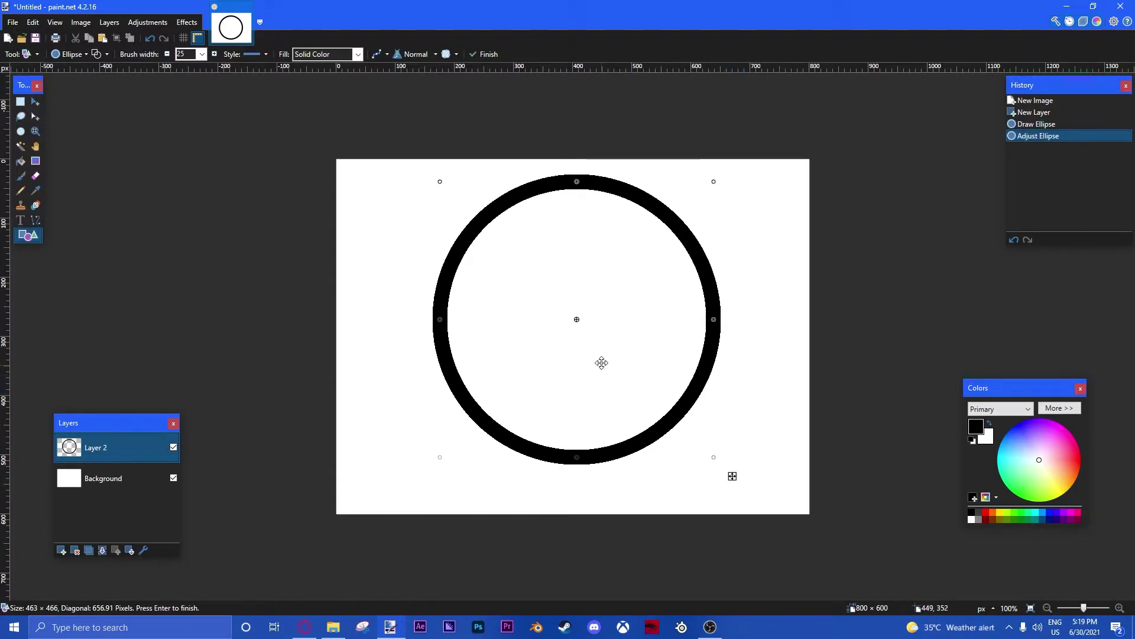
drag(593, 323, 593, 338)
key(Return)
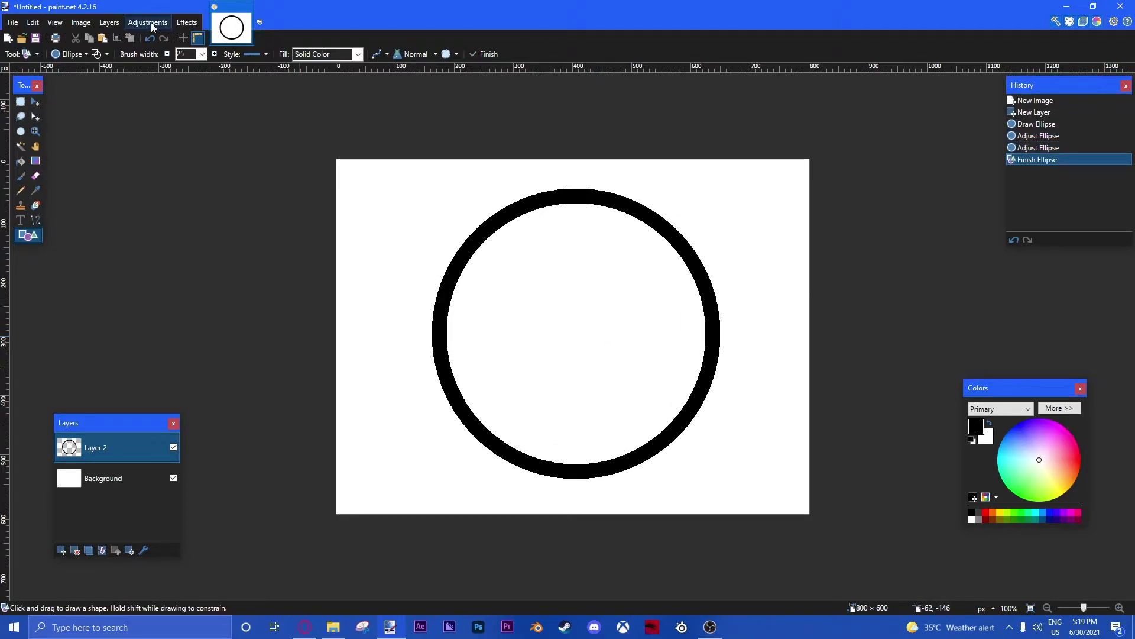
Step: Centre the black ring on the canvas with Align Object
click(186, 22)
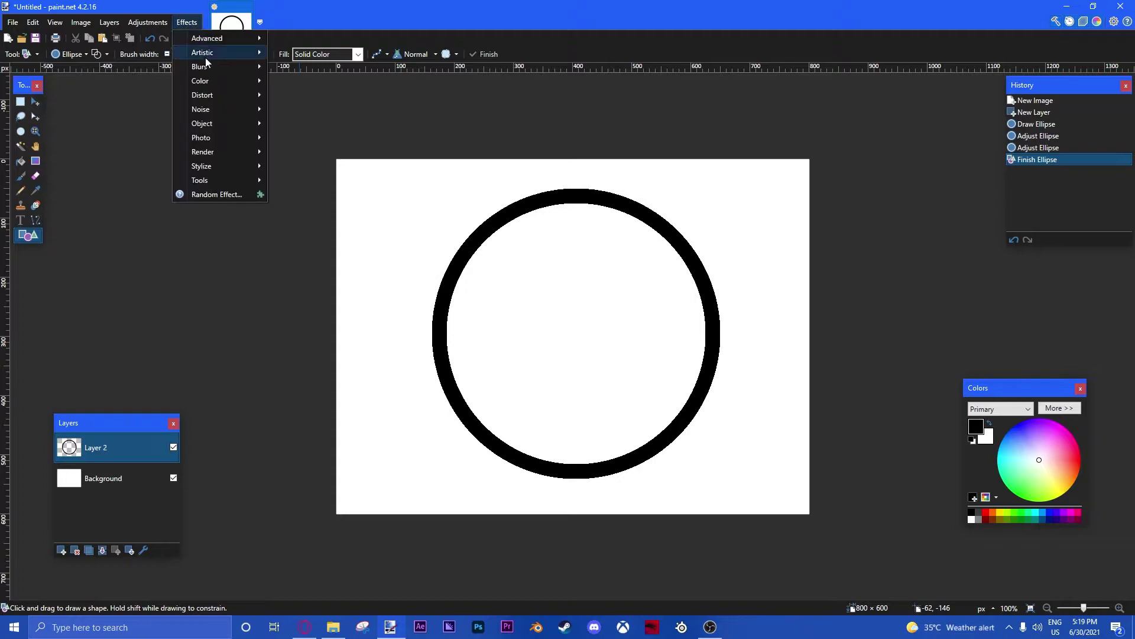
mouse_move(231, 125)
click(313, 124)
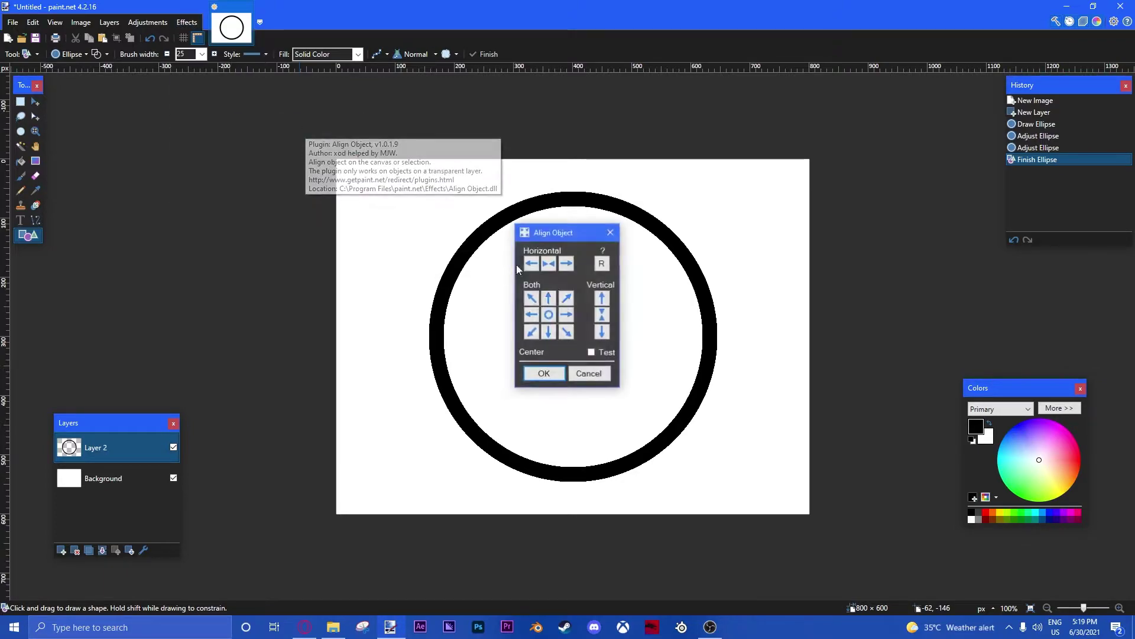
click(543, 374)
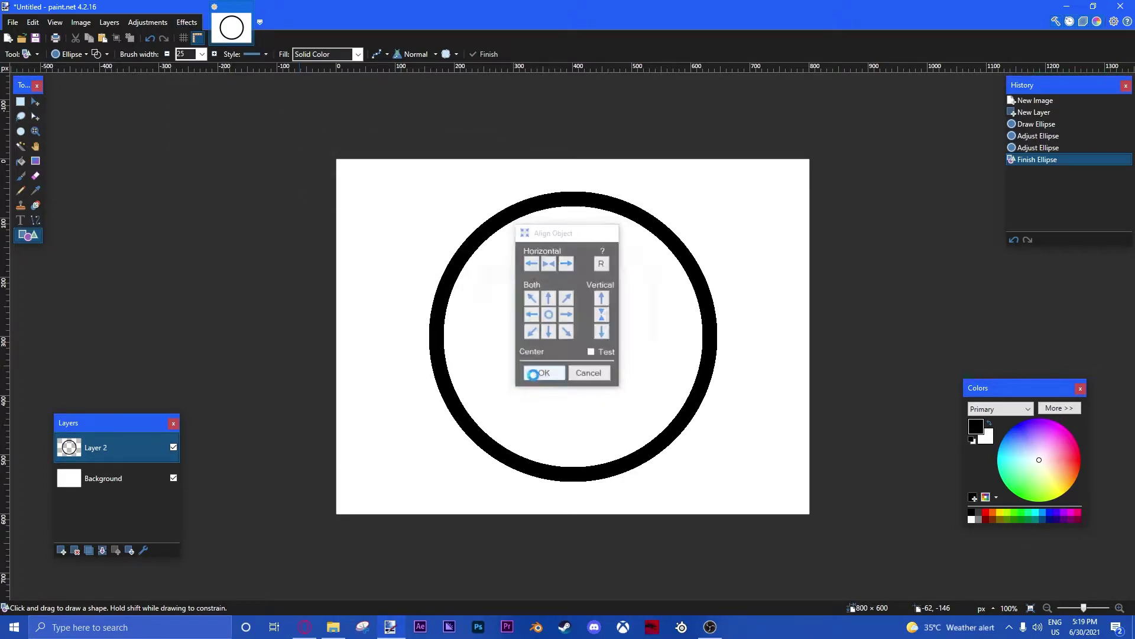
click(186, 22)
Step: In Grid Warp, nudge six grid points around the ring to make it subtly irregular, and apply
mouse_move(210, 201)
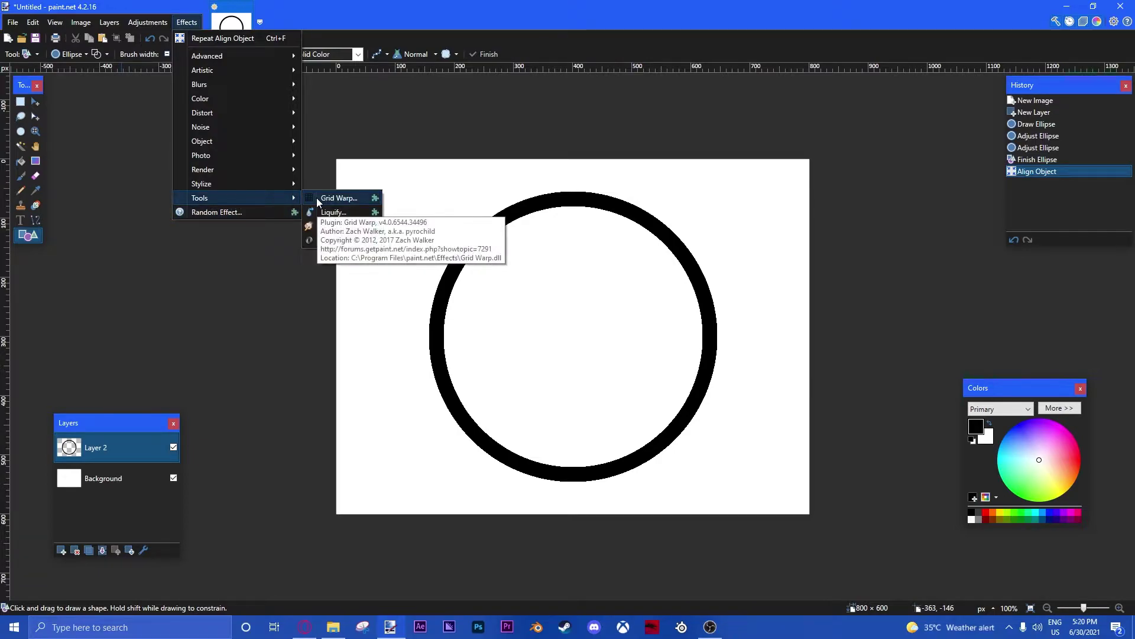
click(317, 197)
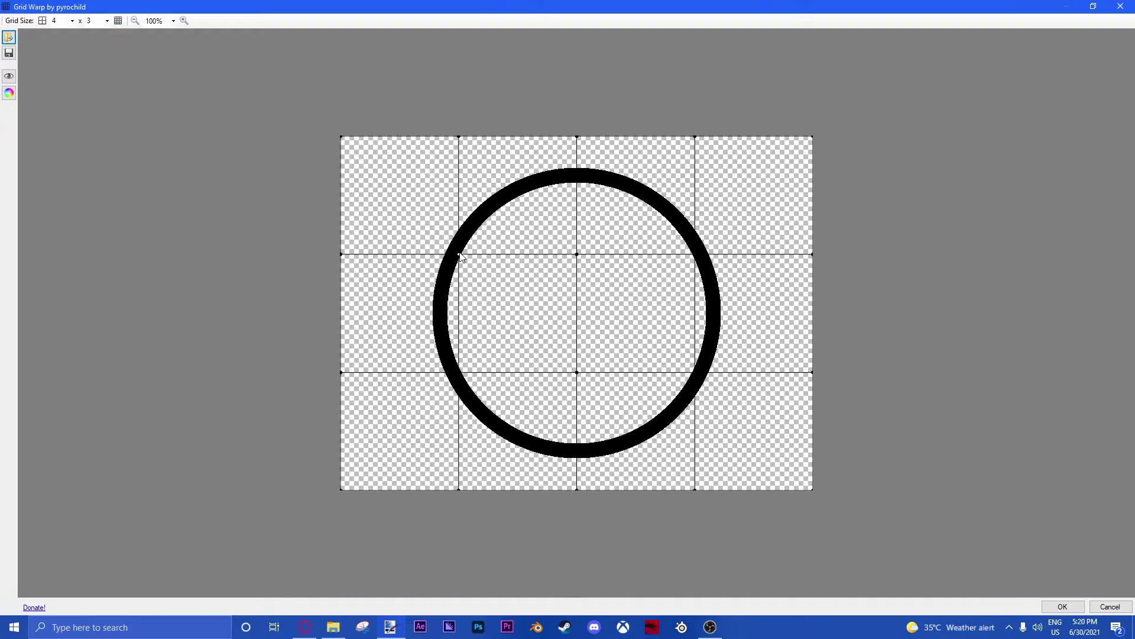
drag(459, 254, 454, 250)
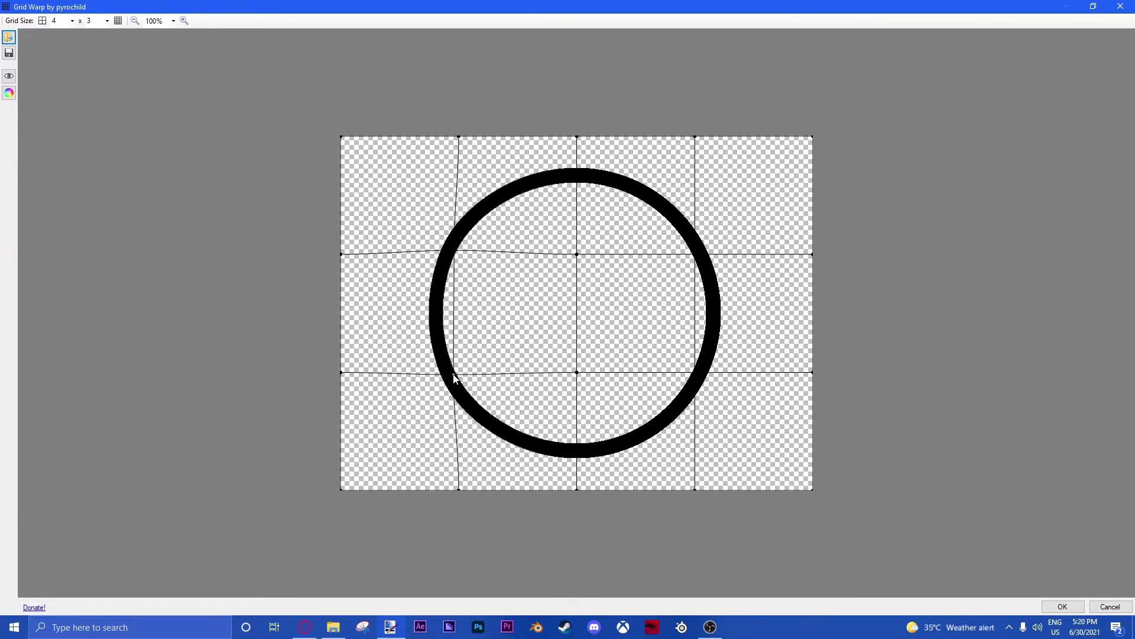
drag(576, 374, 575, 378)
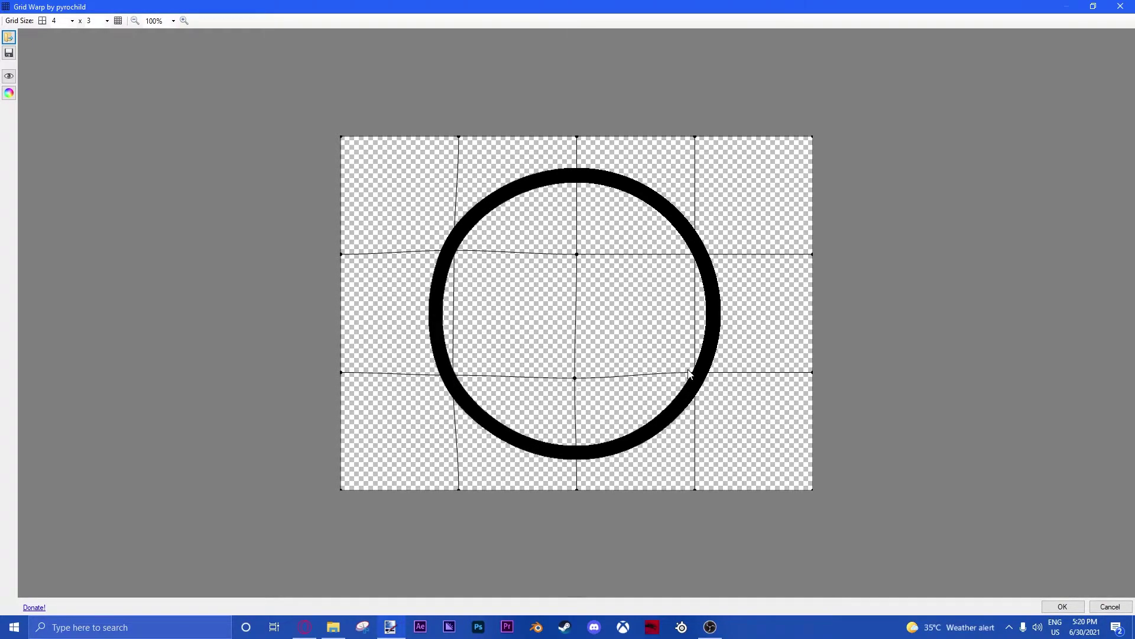
drag(689, 371, 693, 377)
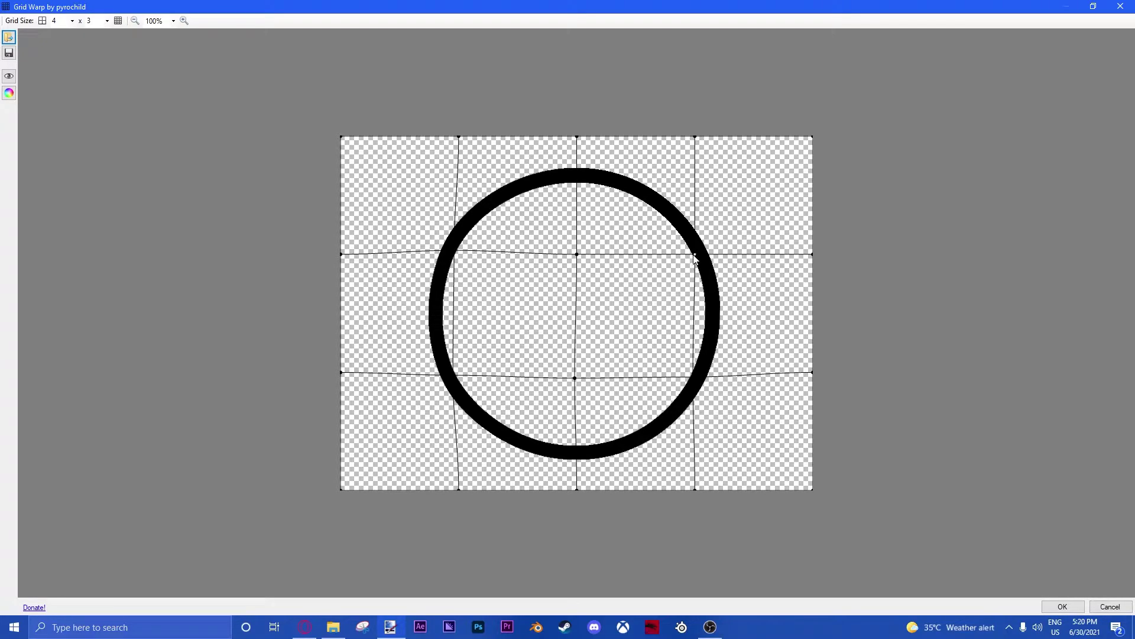
drag(695, 256, 695, 251)
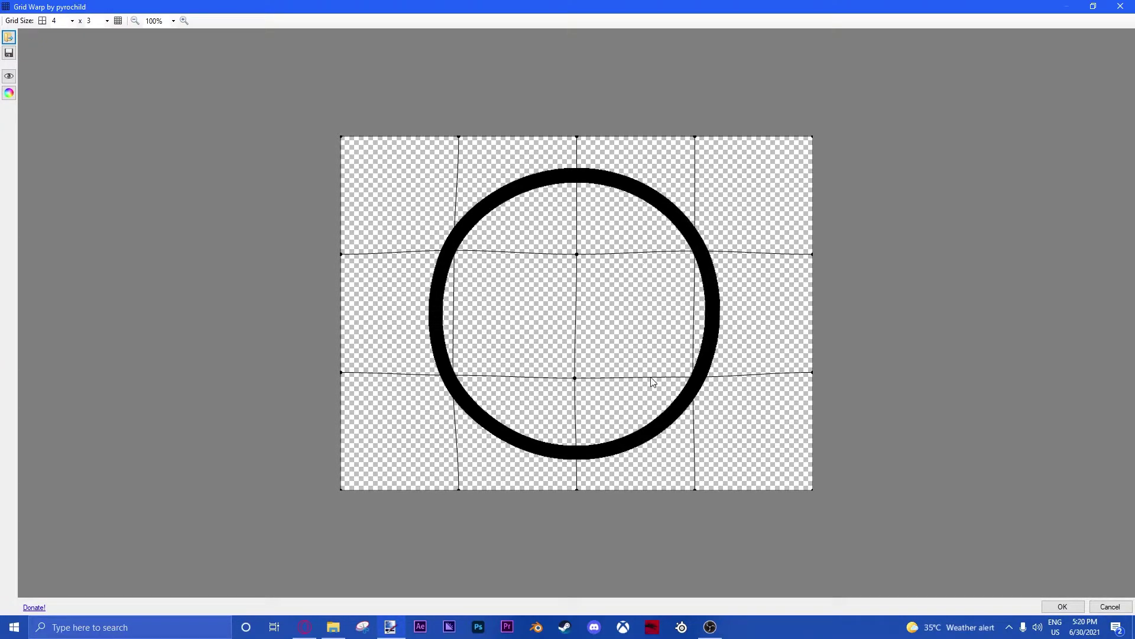
drag(693, 380, 692, 380)
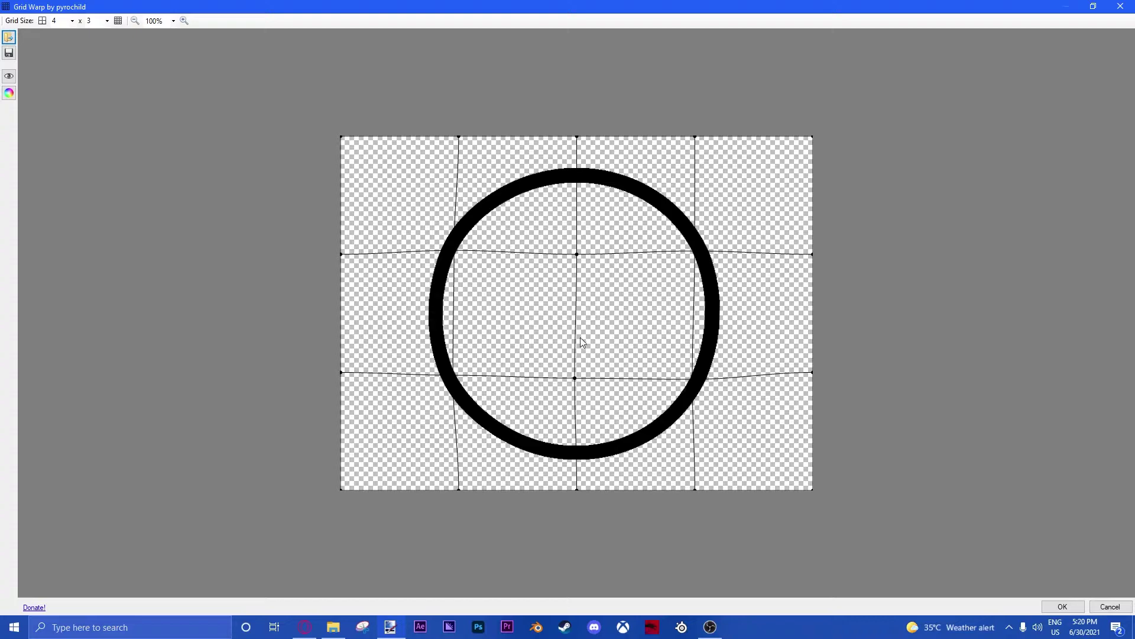
drag(459, 255, 459, 250)
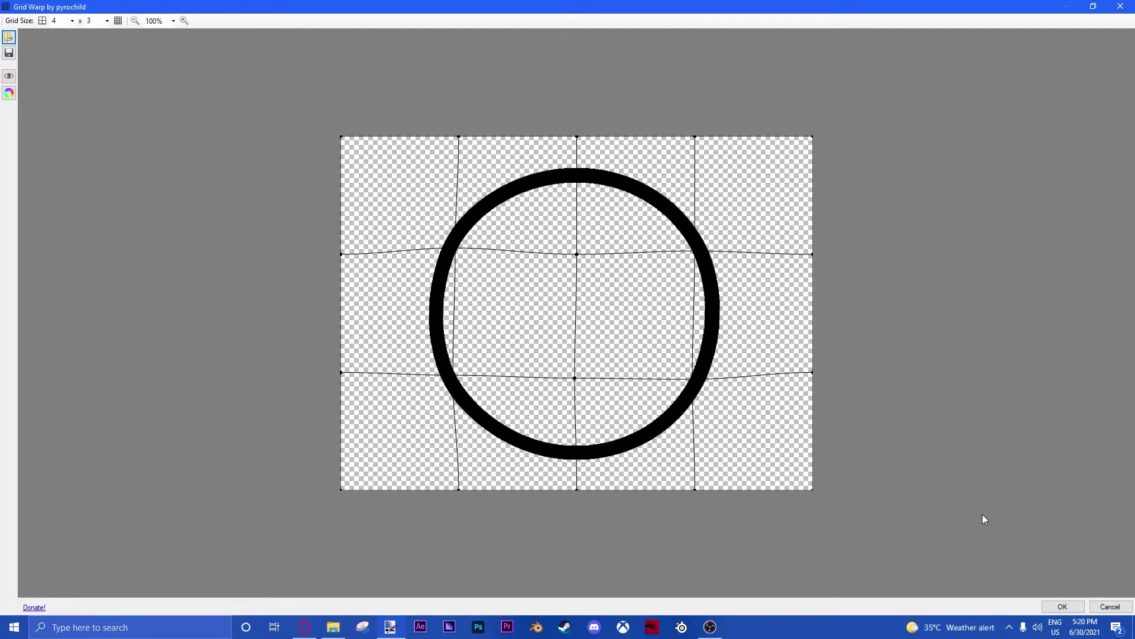
click(1063, 606)
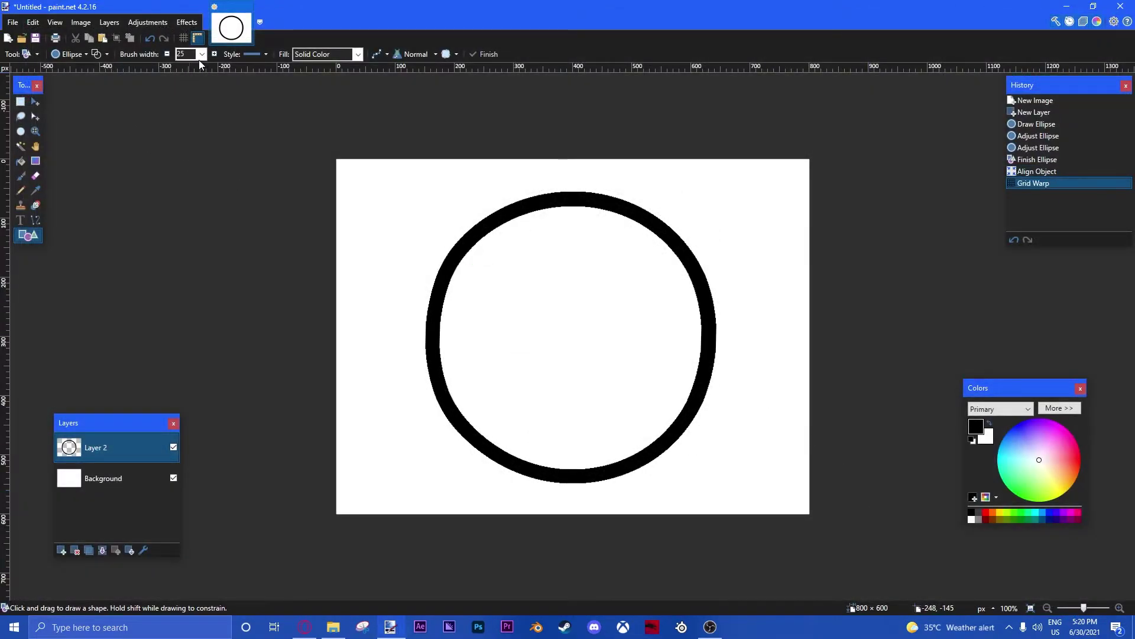
Step: Re-centre the warped ring on the canvas with Align Object
click(187, 23)
mouse_move(218, 141)
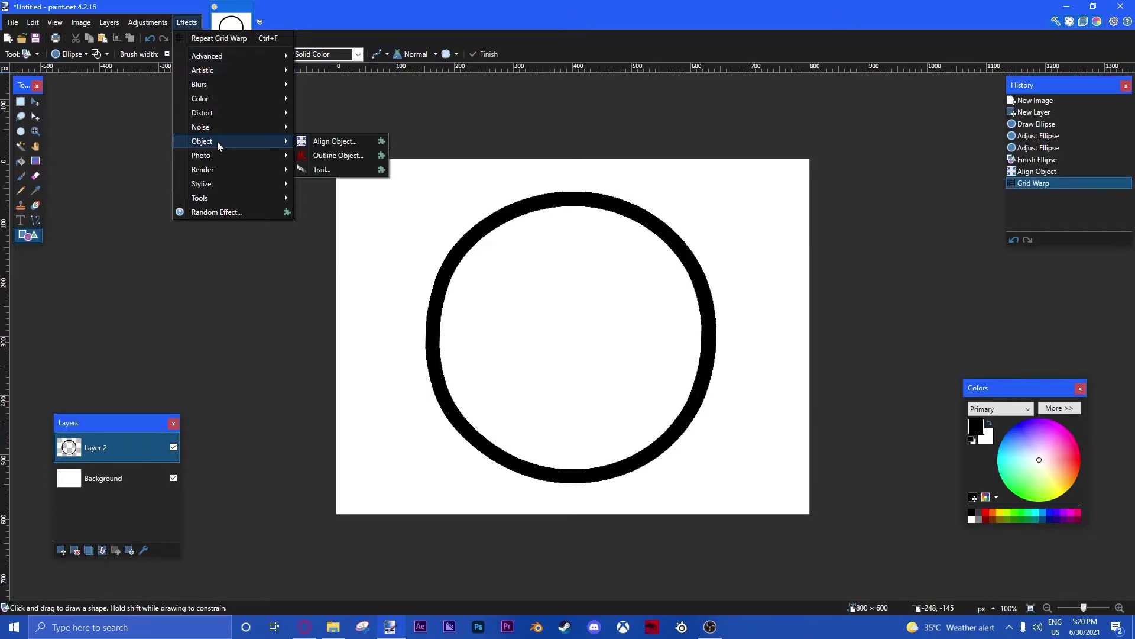
click(335, 141)
key(Return)
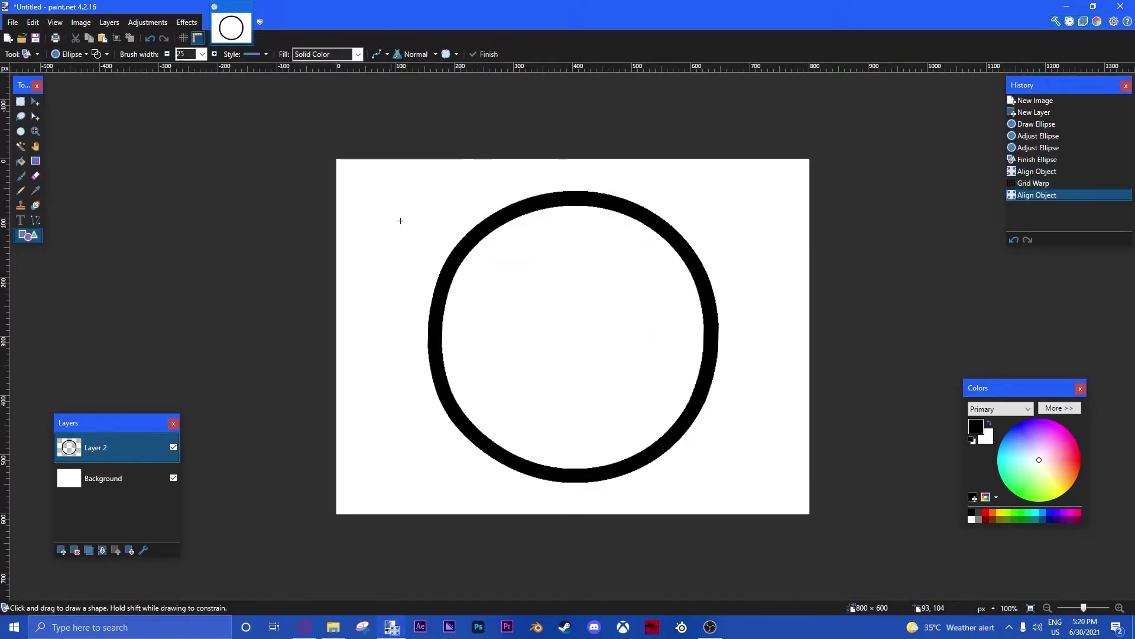
Step: Add Layer 3 below the ring, paste a ring copy into it, and squash it into a flat bottom ellipse
click(61, 550)
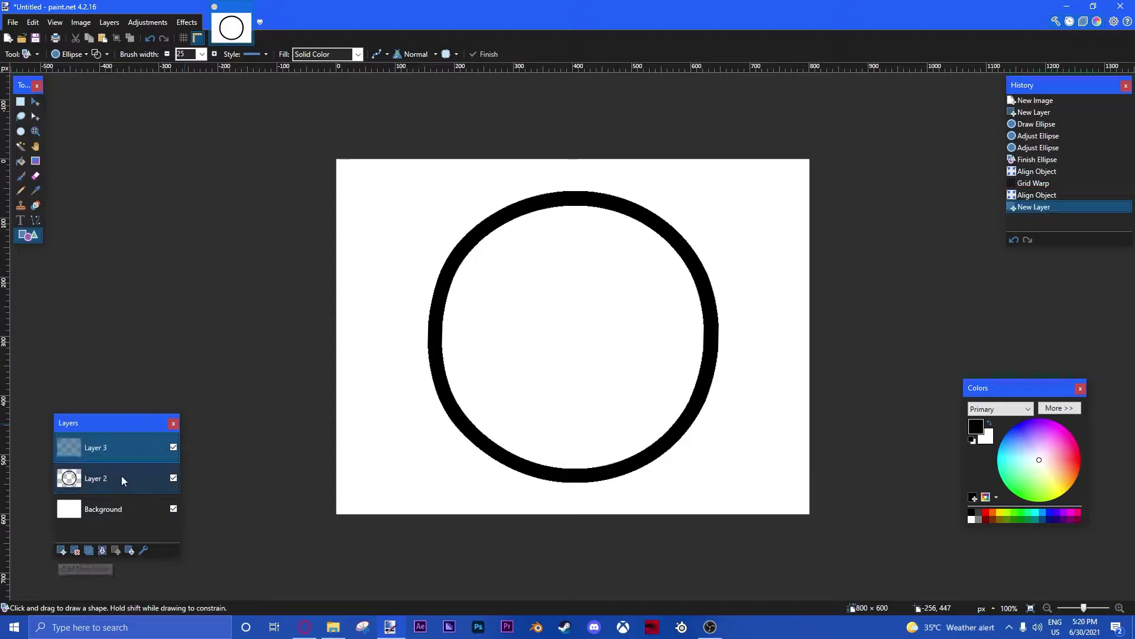
drag(133, 447, 131, 471)
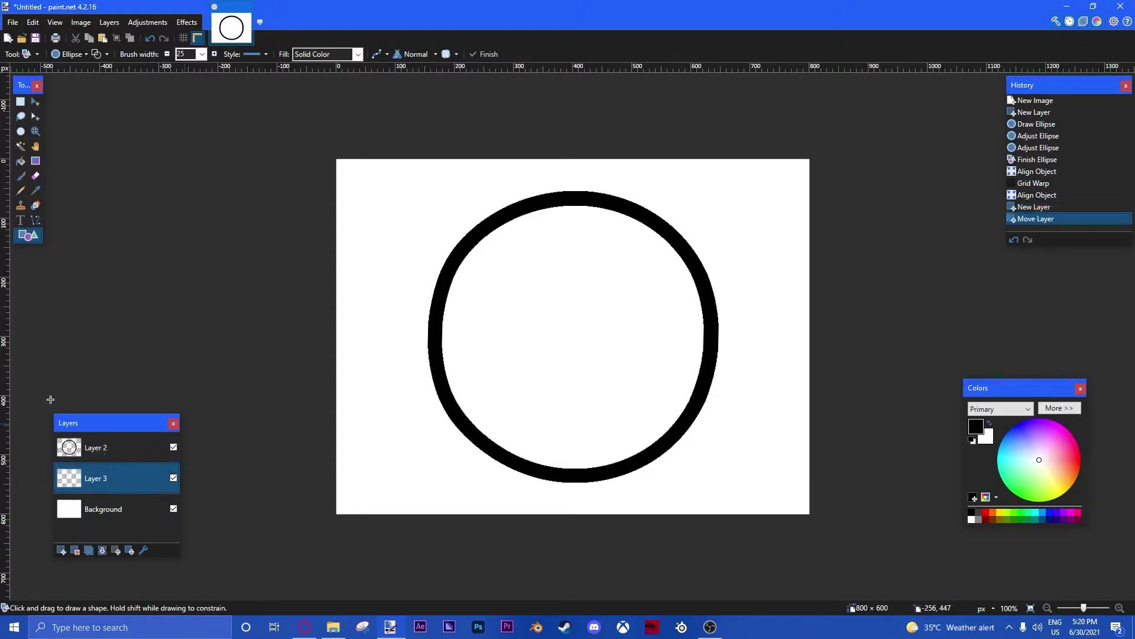
click(115, 438)
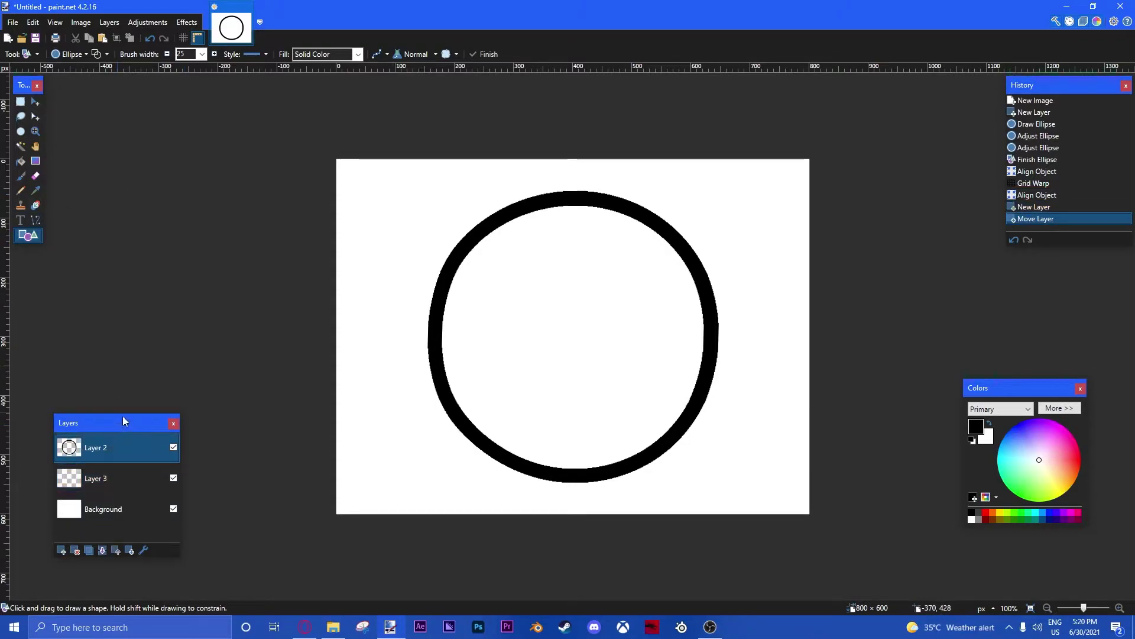
click(107, 469)
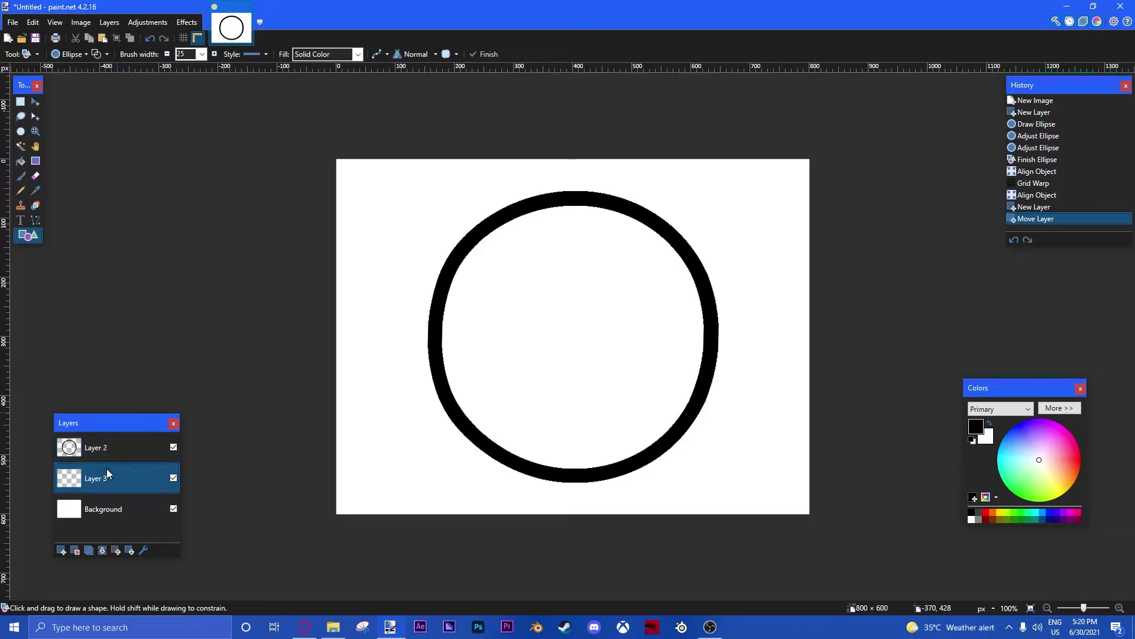
key(ctrl+v)
key(ctrl+d)
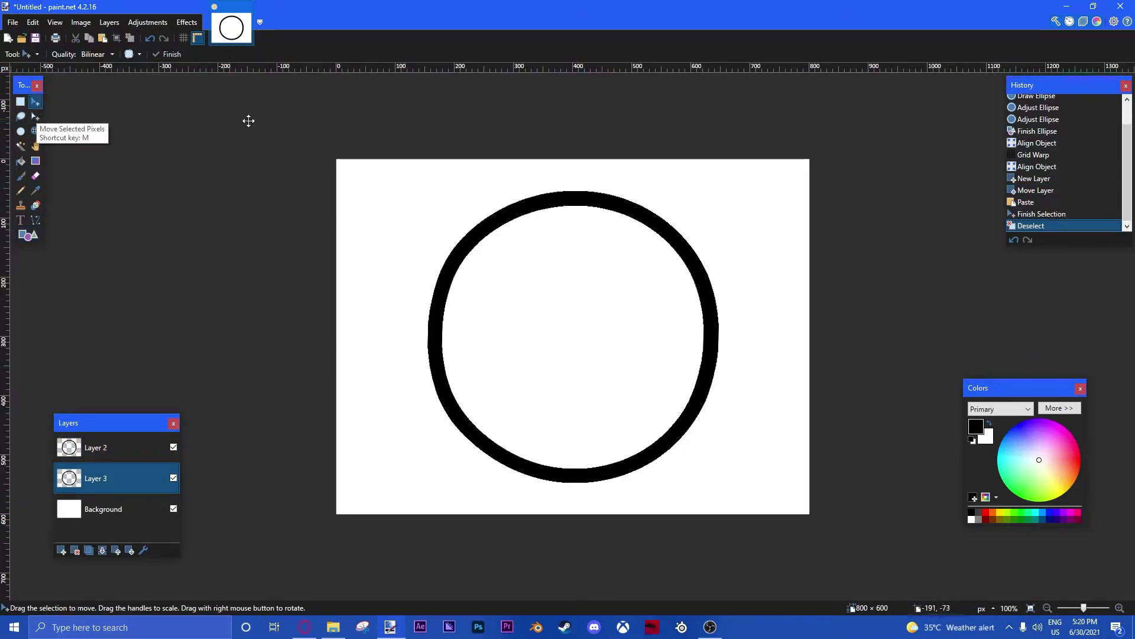
key(ctrl+a)
click(561, 180)
drag(573, 158, 572, 415)
Step: Fill the flat ellipse's interior and outline with grey using the Paint Bucket
key(ctrl+d)
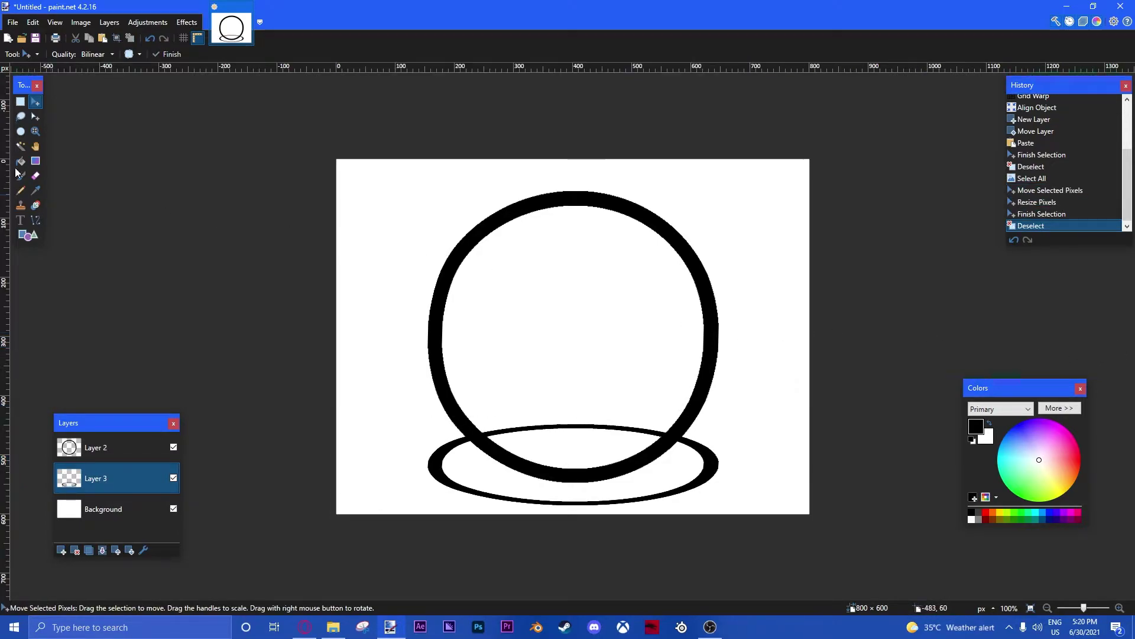
click(18, 168)
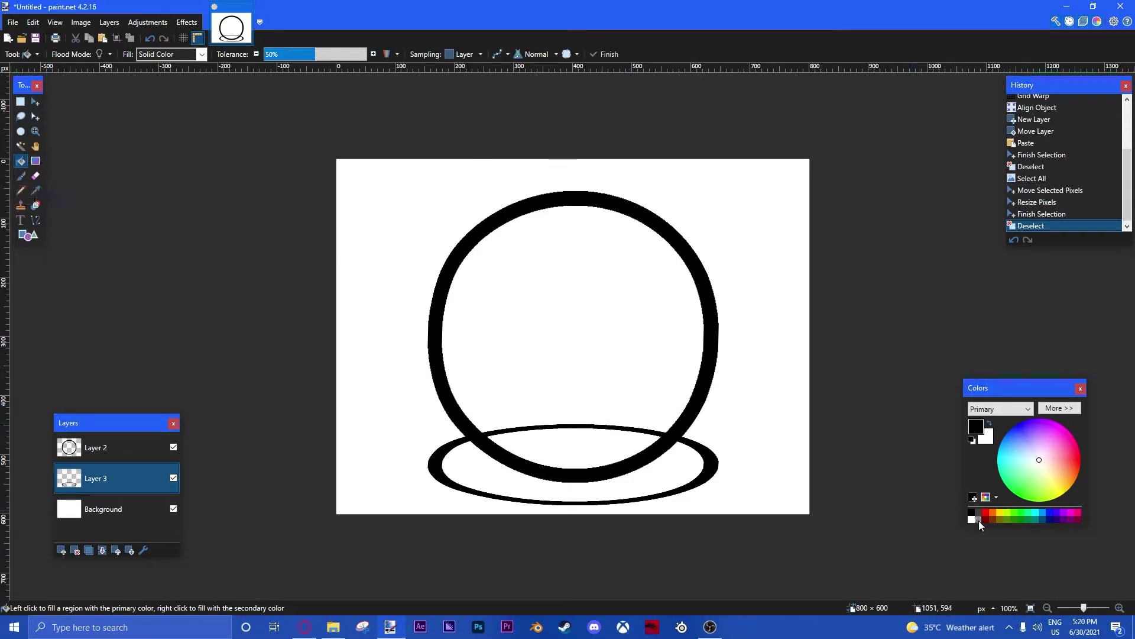
click(979, 520)
click(478, 466)
click(440, 460)
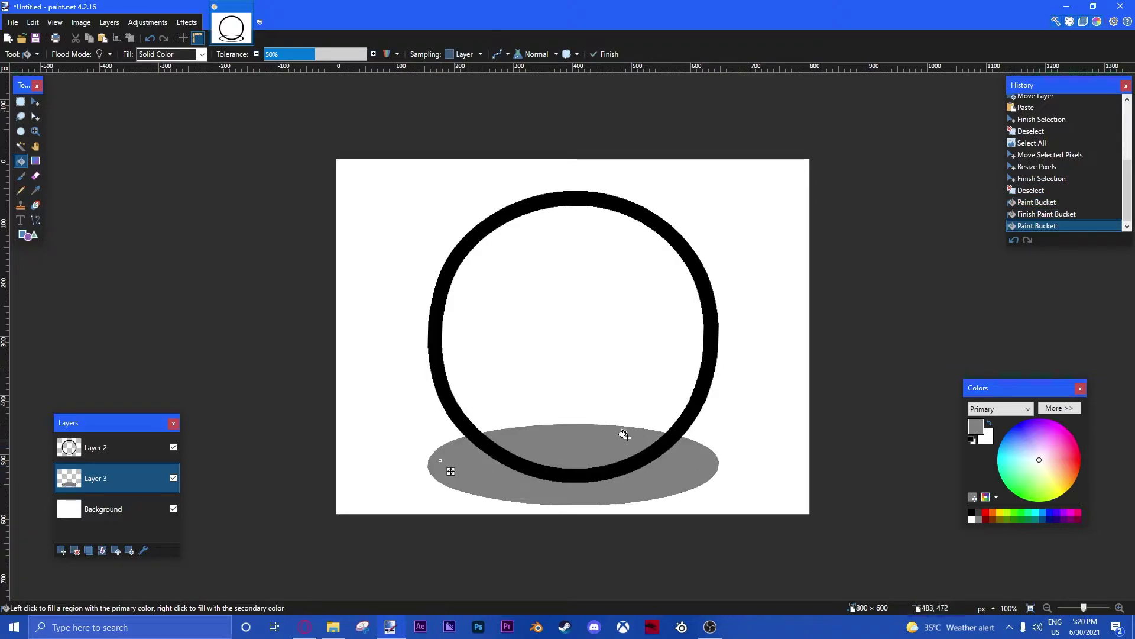
key(Return)
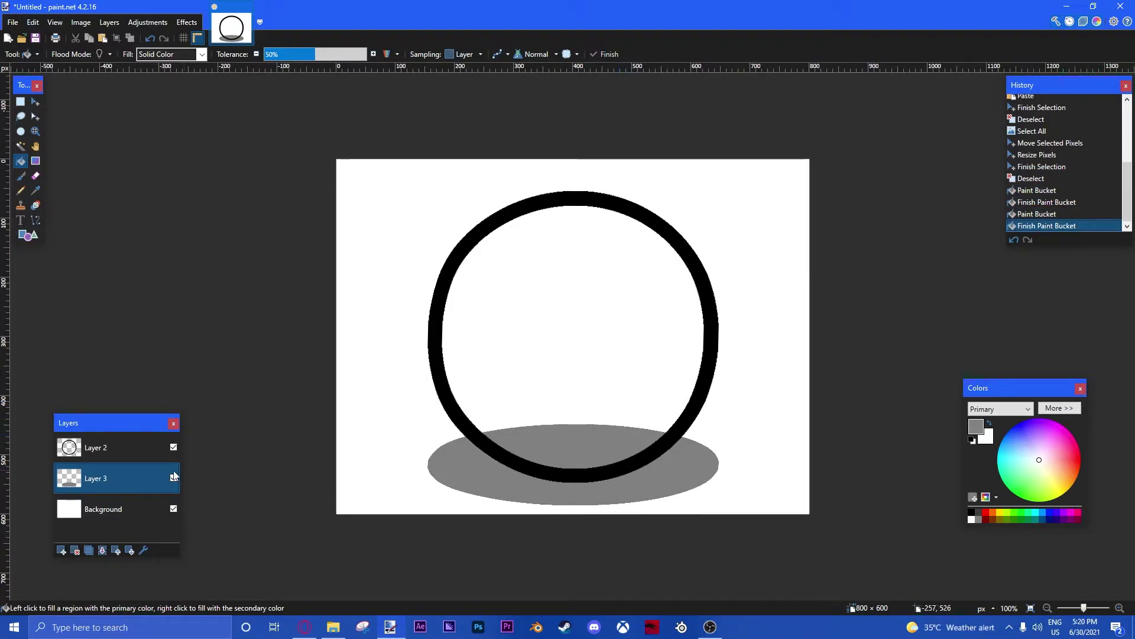
Step: Lower Layer 3's opacity in Layer Properties to lighten the shadow
double_click(127, 480)
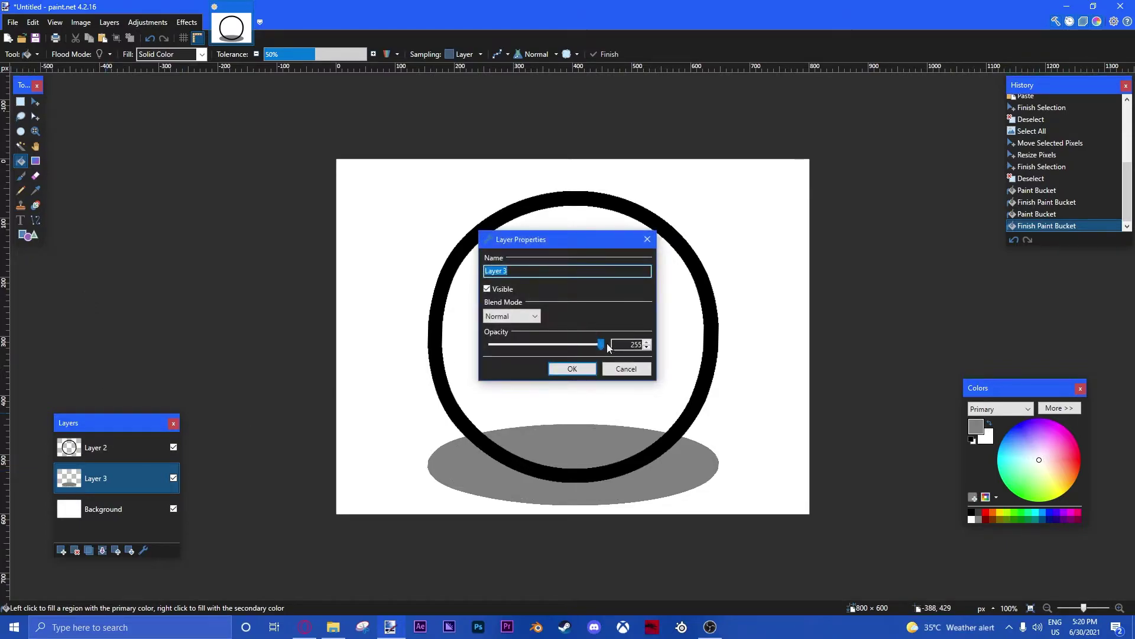
drag(600, 349, 550, 348)
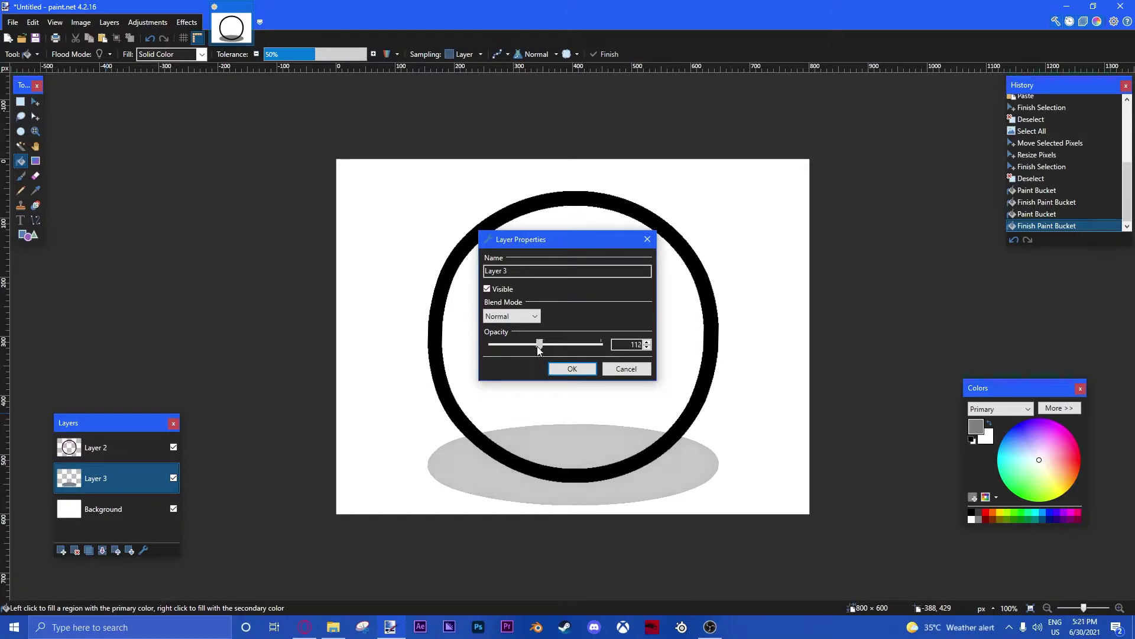
click(572, 368)
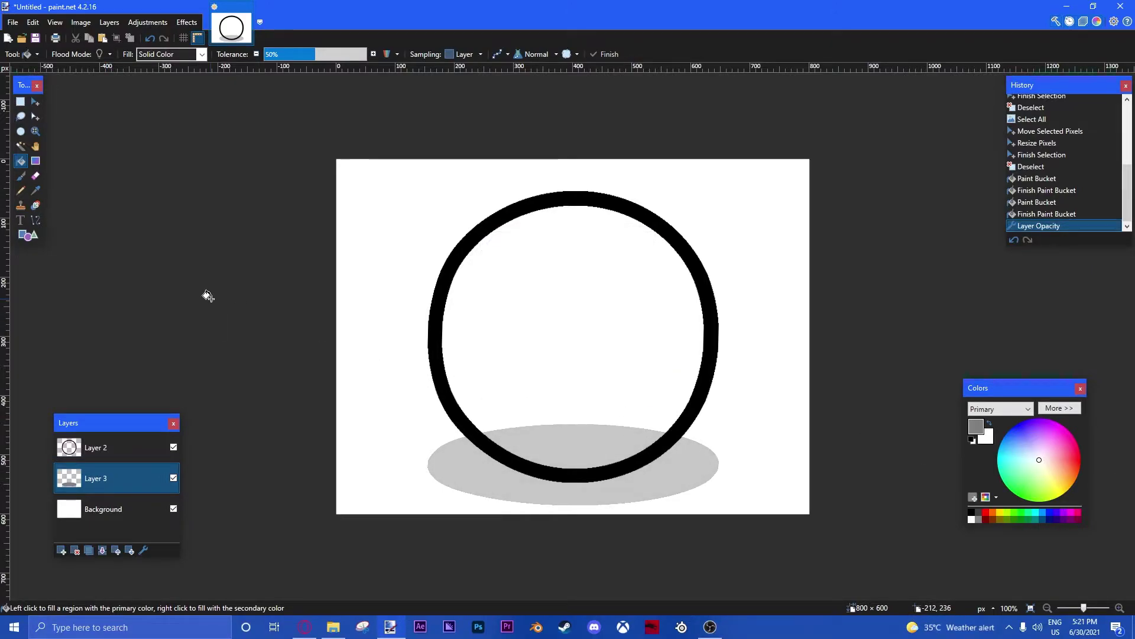
Step: Add Layer 4 beneath the ring layer and set the Paintbrush to width 60, hardness 100%
click(102, 455)
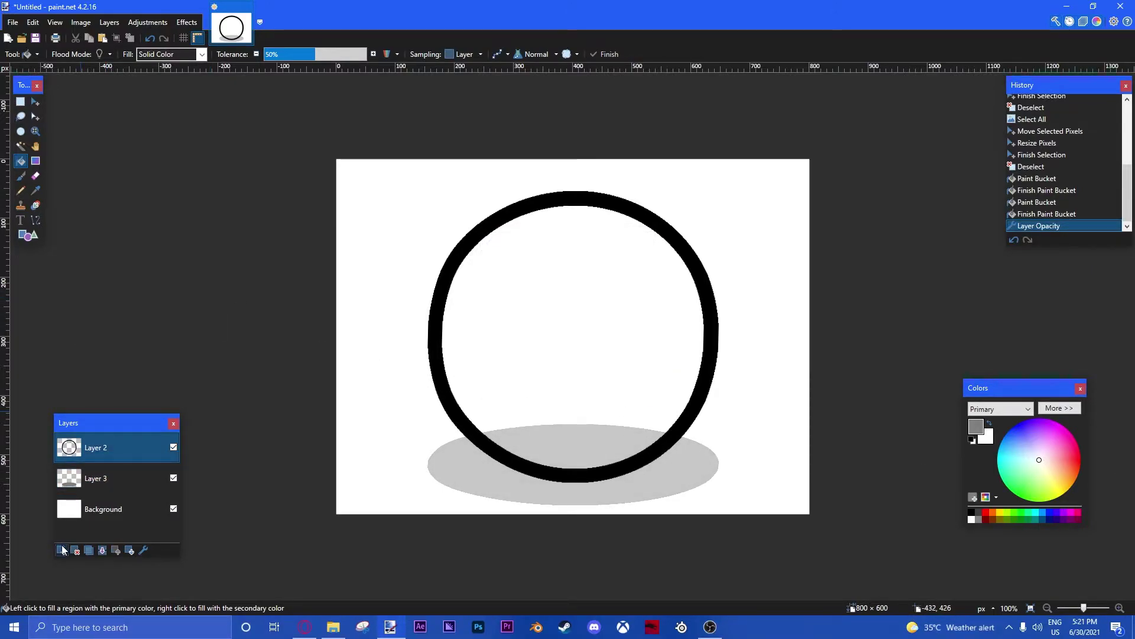
click(61, 550)
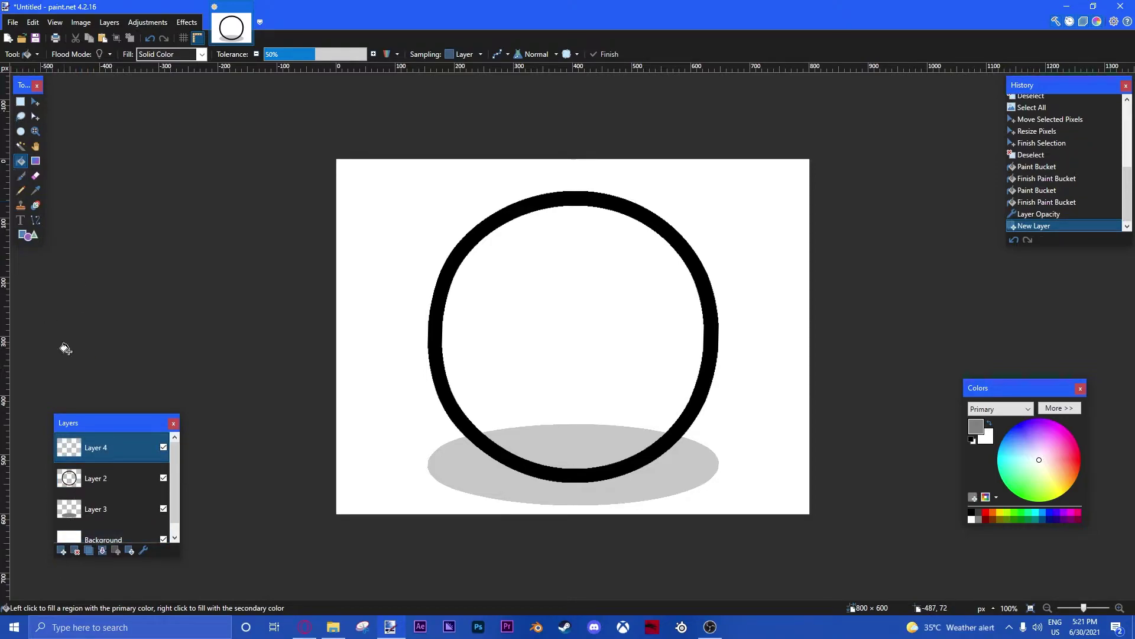
drag(104, 444, 105, 476)
click(21, 176)
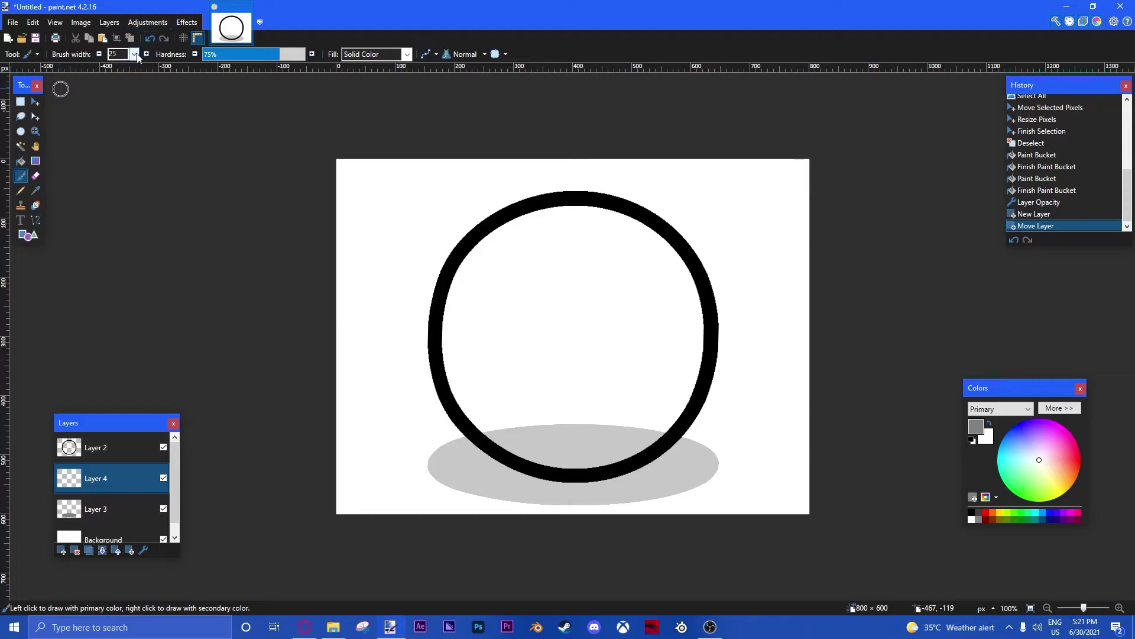
click(135, 54)
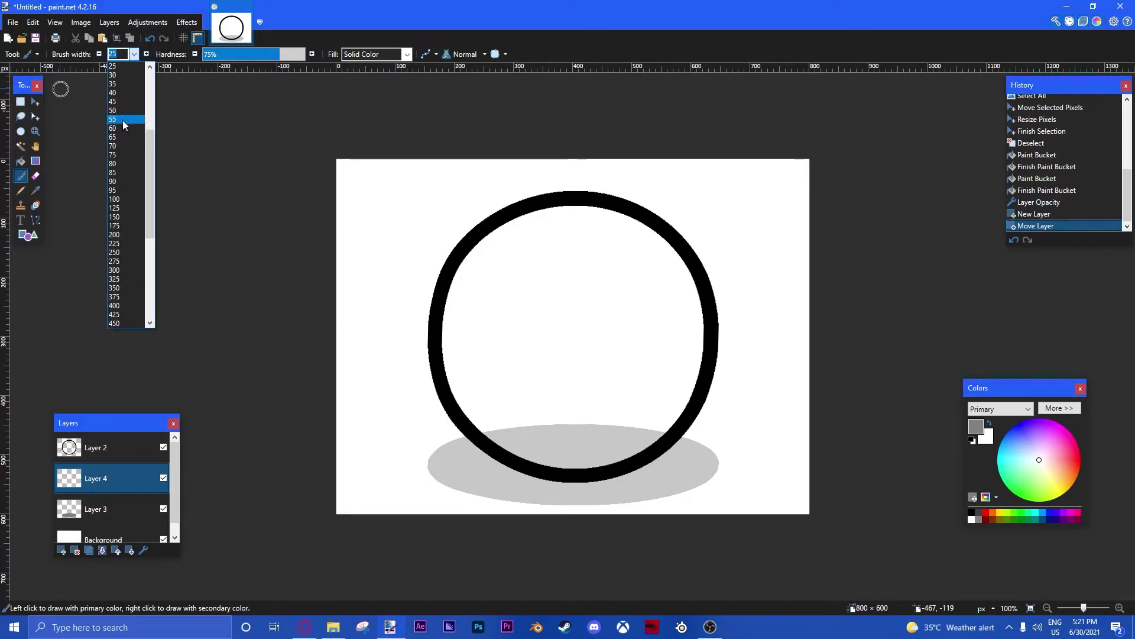
click(122, 128)
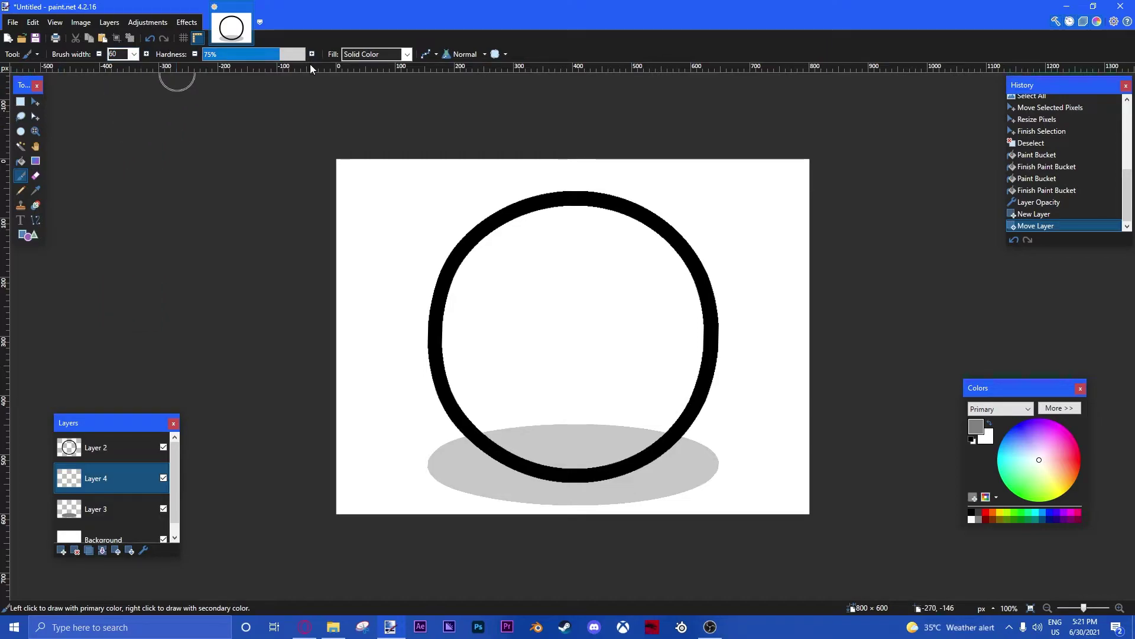
drag(285, 54, 309, 54)
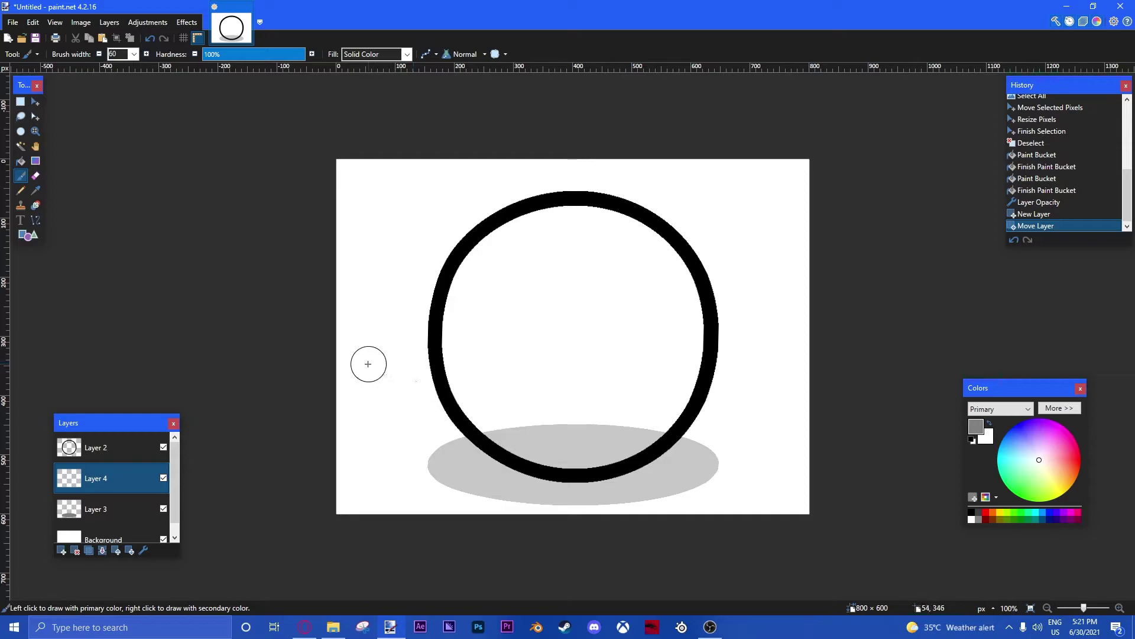
Step: Paint a wide grey band across the ball and grey shading looping under it
mouse_move(330, 355)
mouse_down()
mouse_move(510, 405)
mouse_move(605, 411)
mouse_move(679, 402)
mouse_move(801, 357)
mouse_up()
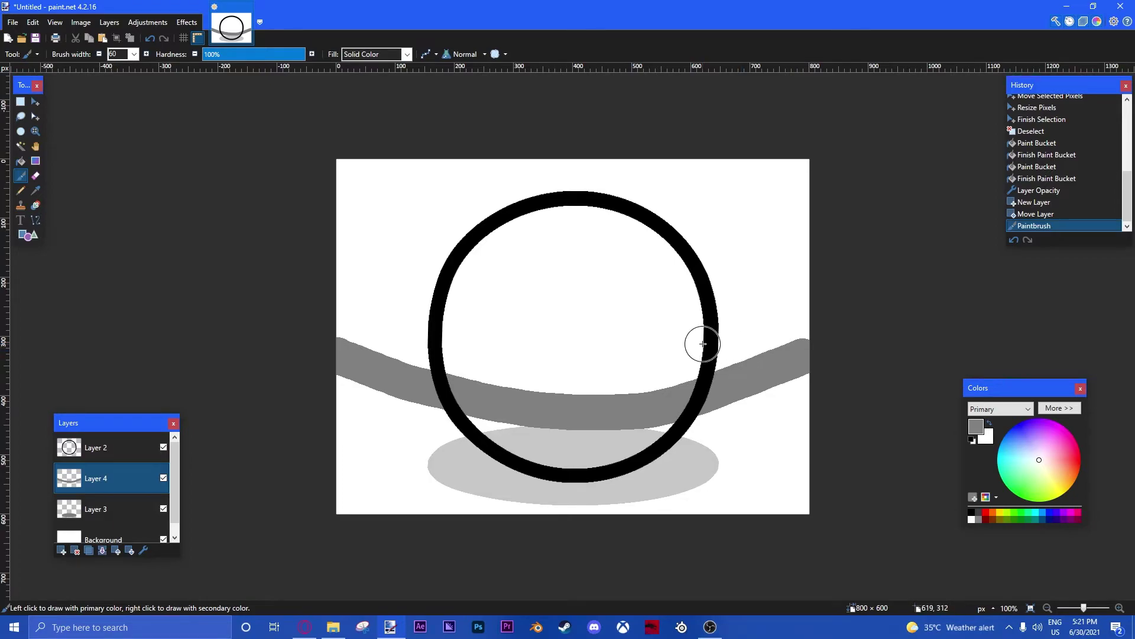
key(ctrl+z)
mouse_move(325, 341)
mouse_down()
mouse_move(510, 367)
mouse_move(389, 365)
mouse_move(504, 387)
mouse_move(825, 363)
mouse_up()
key(ctrl+z)
key(ctrl+z)
mouse_move(319, 341)
mouse_down()
mouse_move(567, 382)
mouse_move(837, 348)
mouse_up()
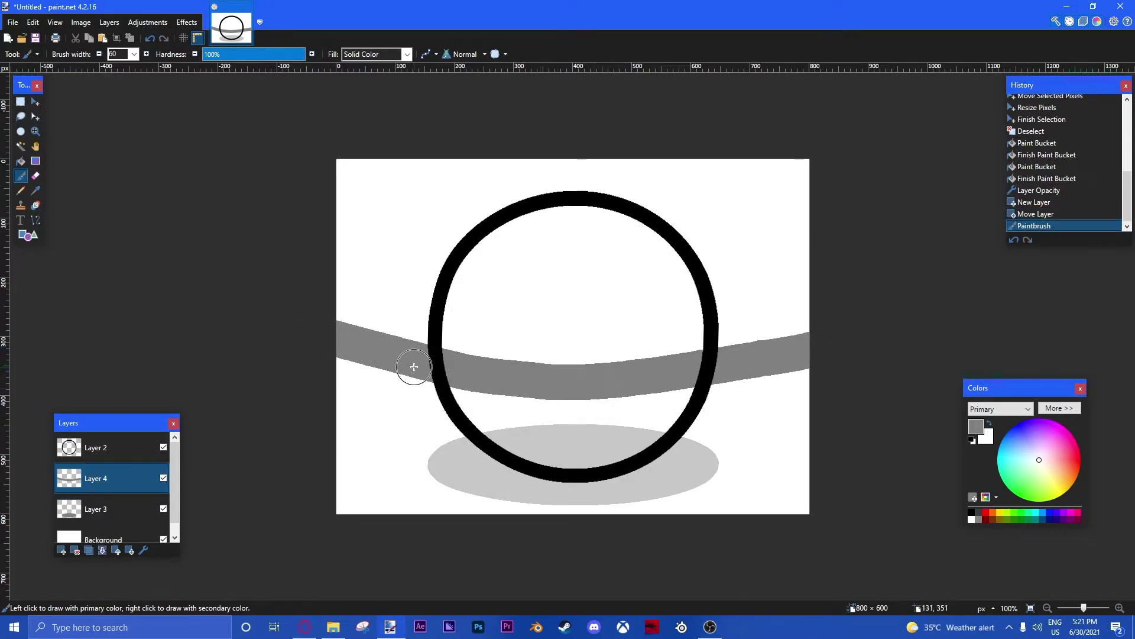
mouse_move(414, 367)
mouse_down()
mouse_move(428, 408)
mouse_move(495, 464)
mouse_move(620, 481)
mouse_move(721, 444)
mouse_move(739, 386)
mouse_move(565, 439)
mouse_move(554, 414)
mouse_move(499, 380)
mouse_move(592, 437)
mouse_move(623, 420)
mouse_move(741, 404)
mouse_move(674, 446)
mouse_move(625, 460)
mouse_move(648, 439)
mouse_move(594, 453)
mouse_move(442, 430)
mouse_move(384, 378)
mouse_move(398, 399)
mouse_move(527, 461)
mouse_up()
Step: Apply a radius-150 Gaussian Blur to Layer 4's grey strokes for soft shading
click(188, 22)
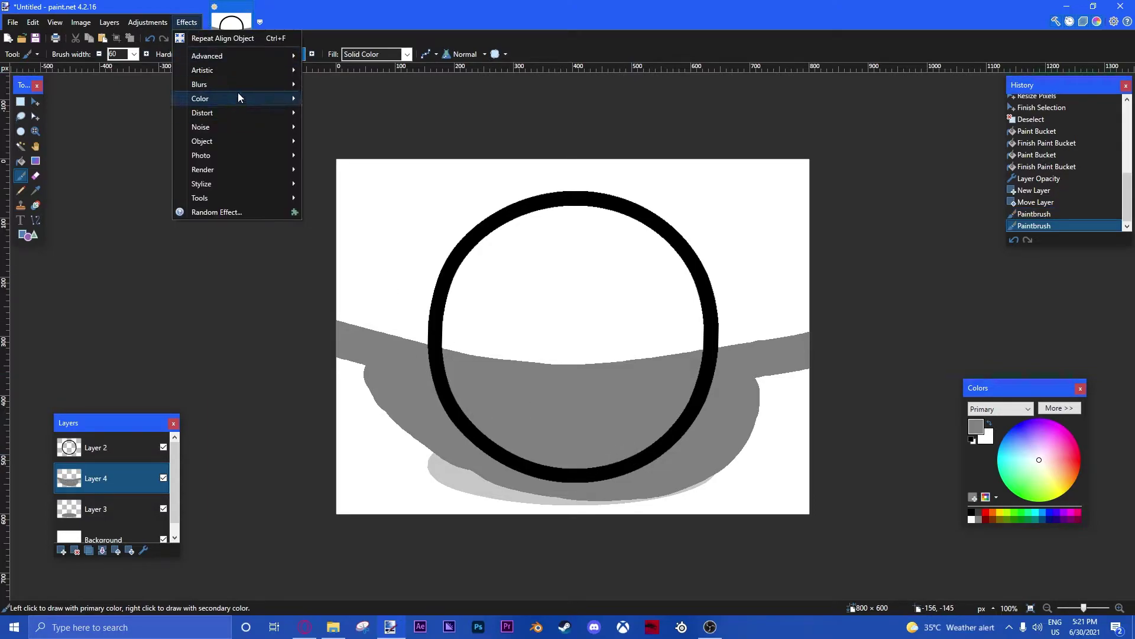
mouse_move(237, 104)
click(368, 118)
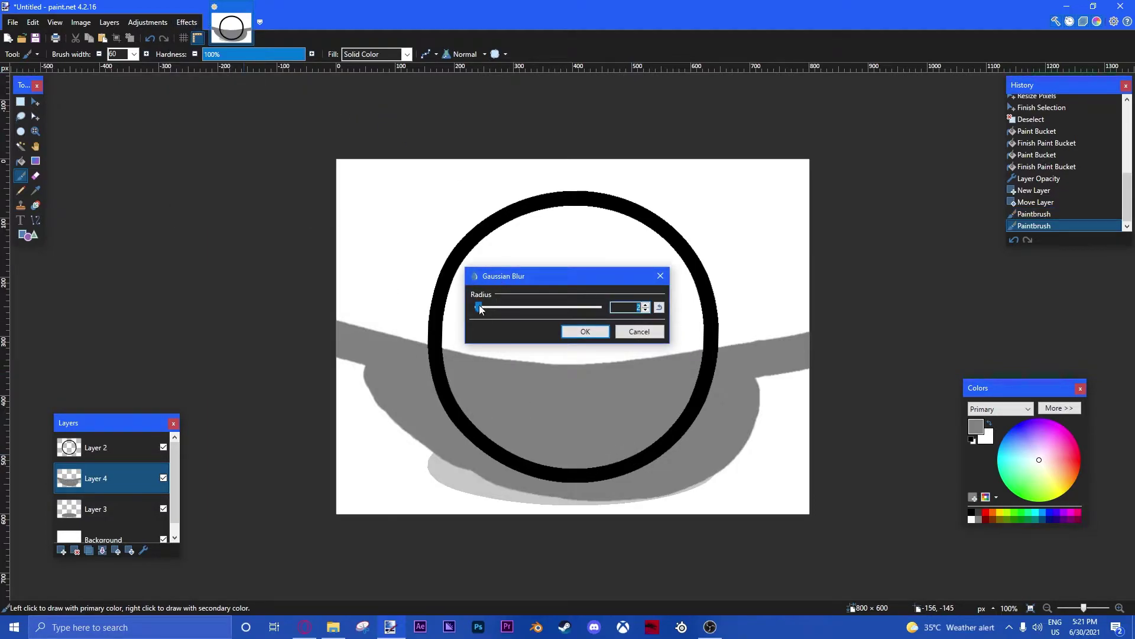
drag(478, 308, 569, 324)
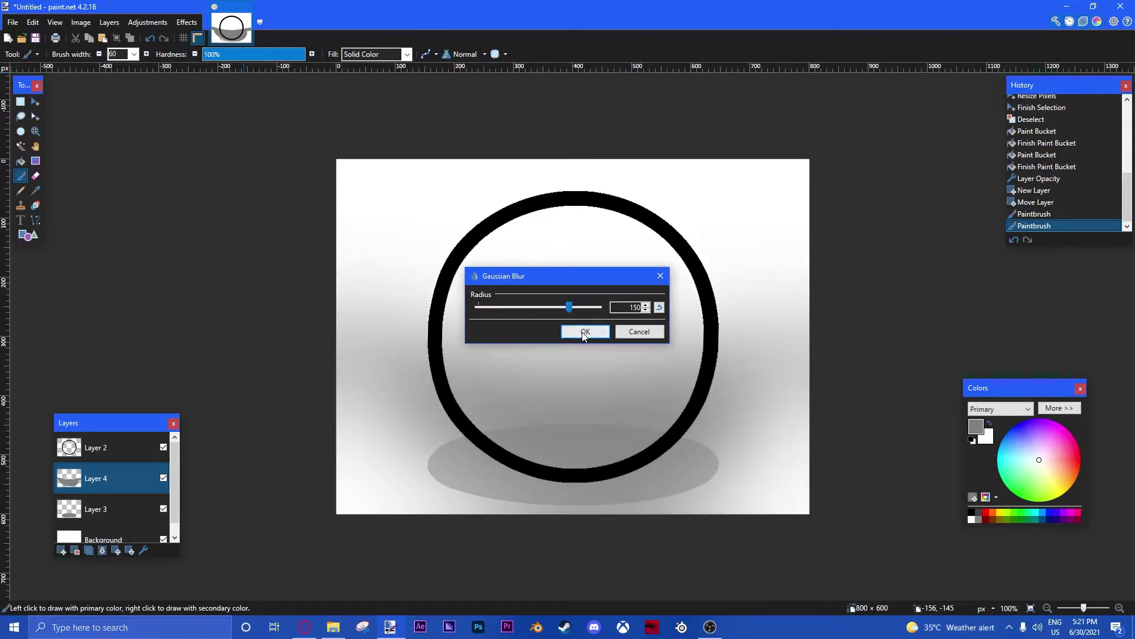
click(583, 332)
Step: Magic-wand the area outside the ball on Layer 2 and cut it from the shading Layer 4
click(82, 452)
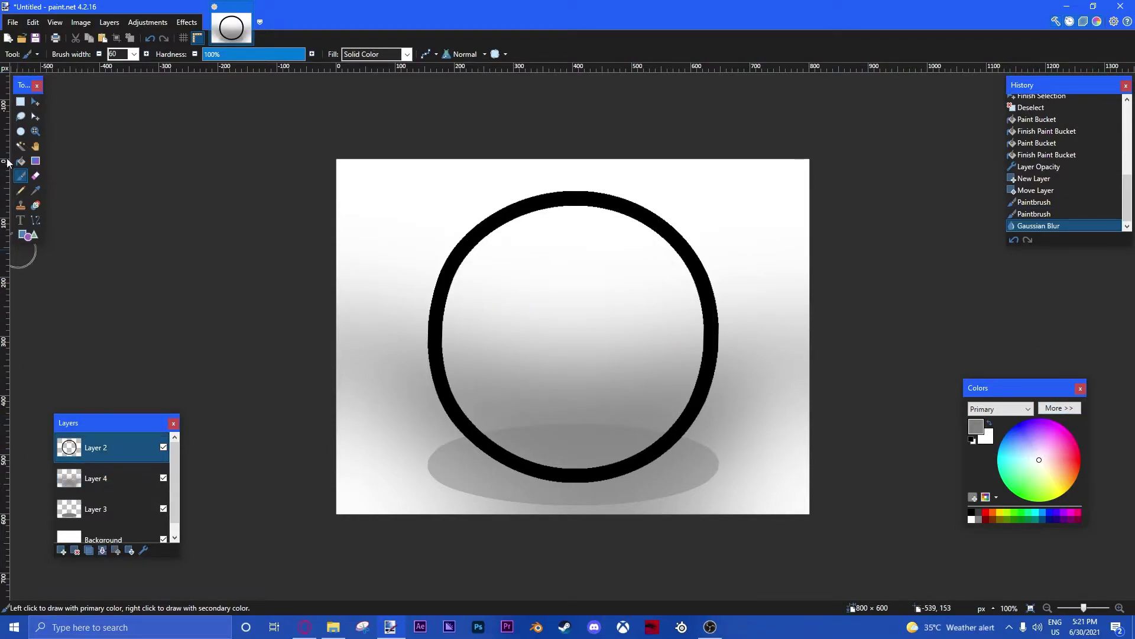
click(19, 147)
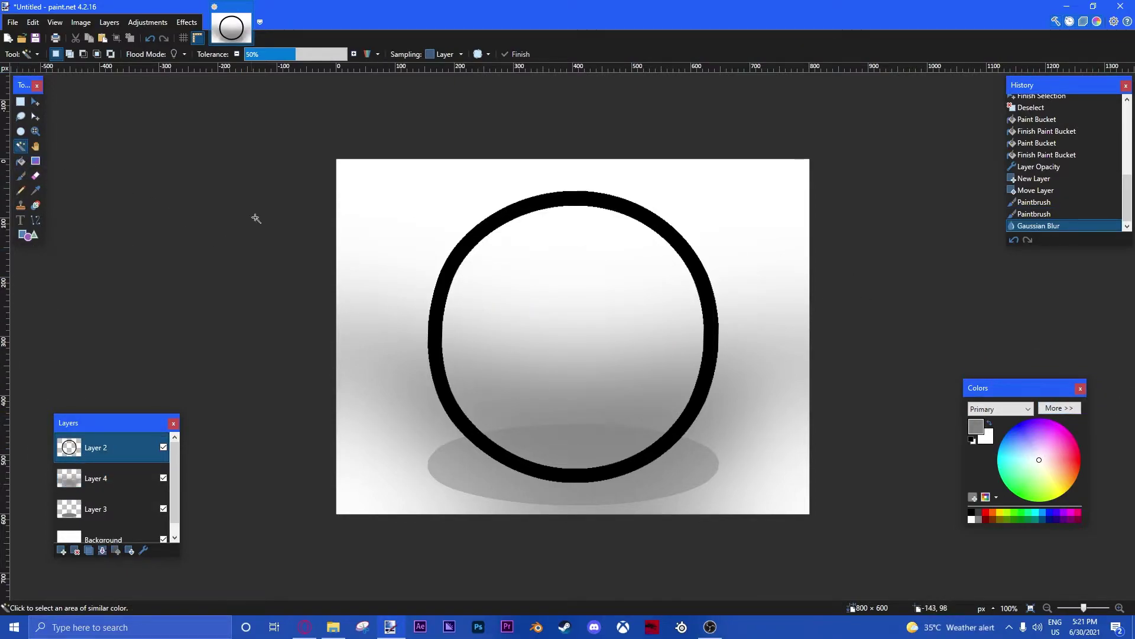
click(409, 210)
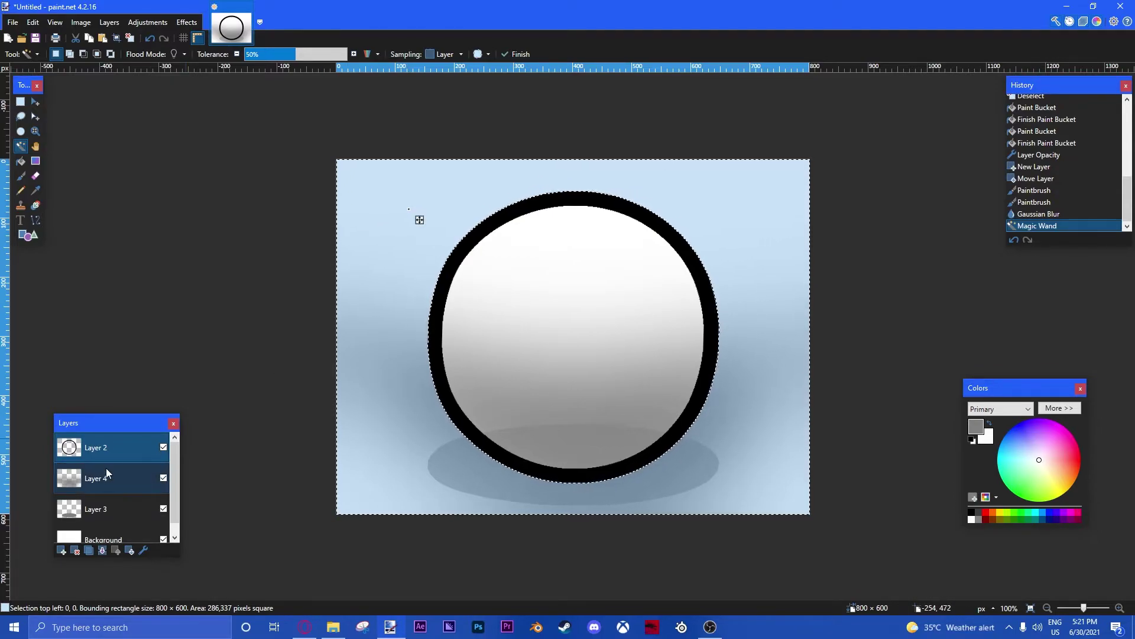
click(104, 489)
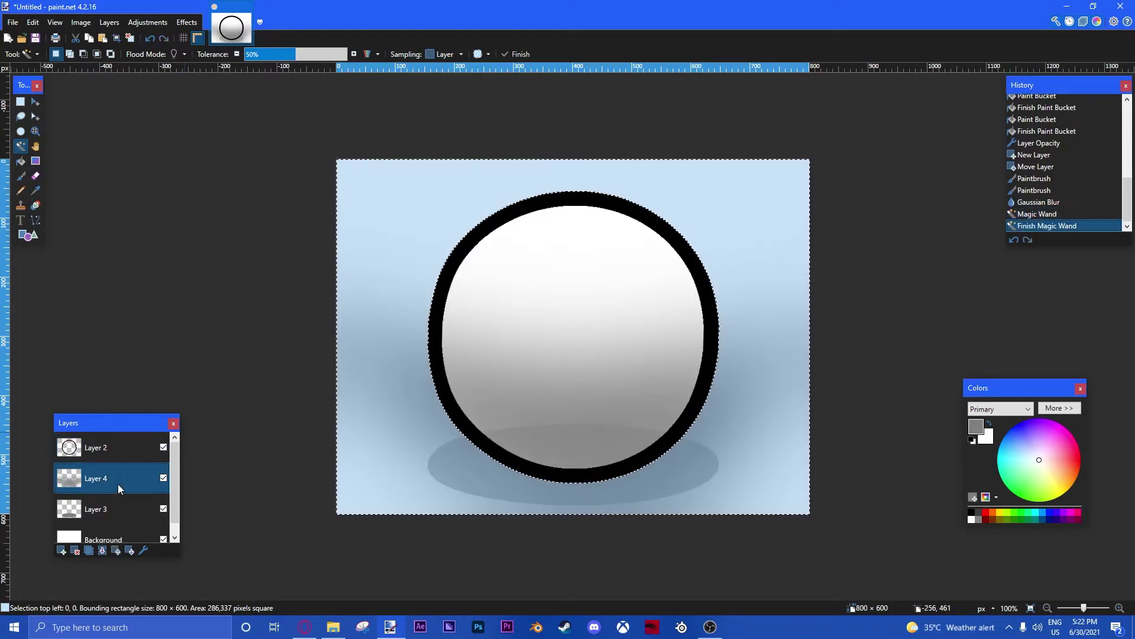
key(ctrl+x)
Step: Select the ball's interior on Layer 2 and cut it from the shadow Layer 3
click(111, 457)
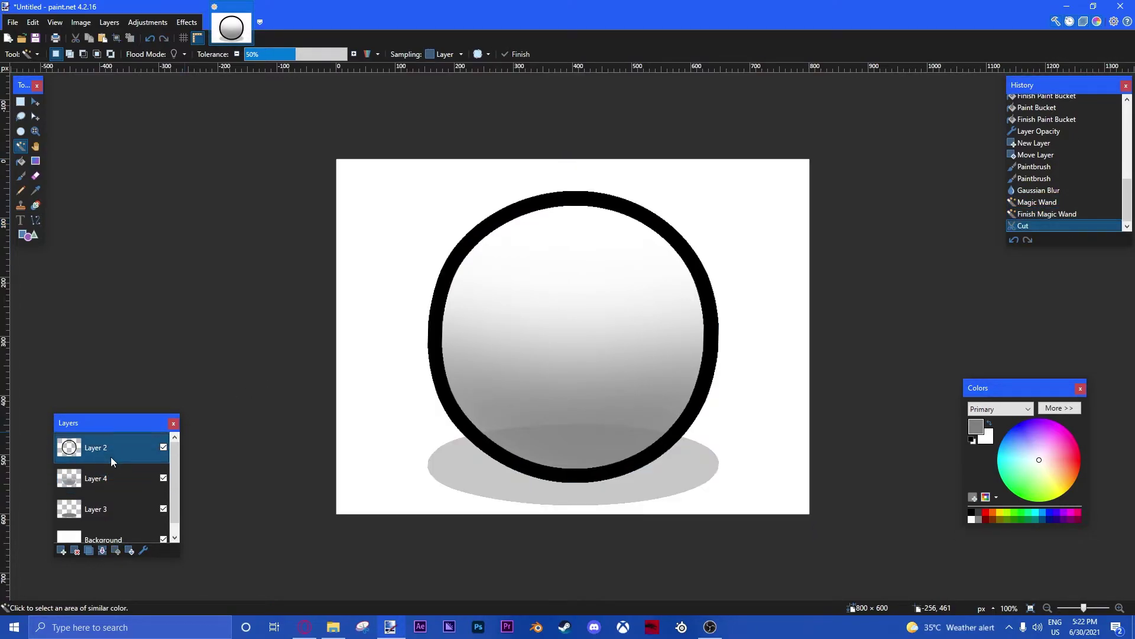
click(529, 336)
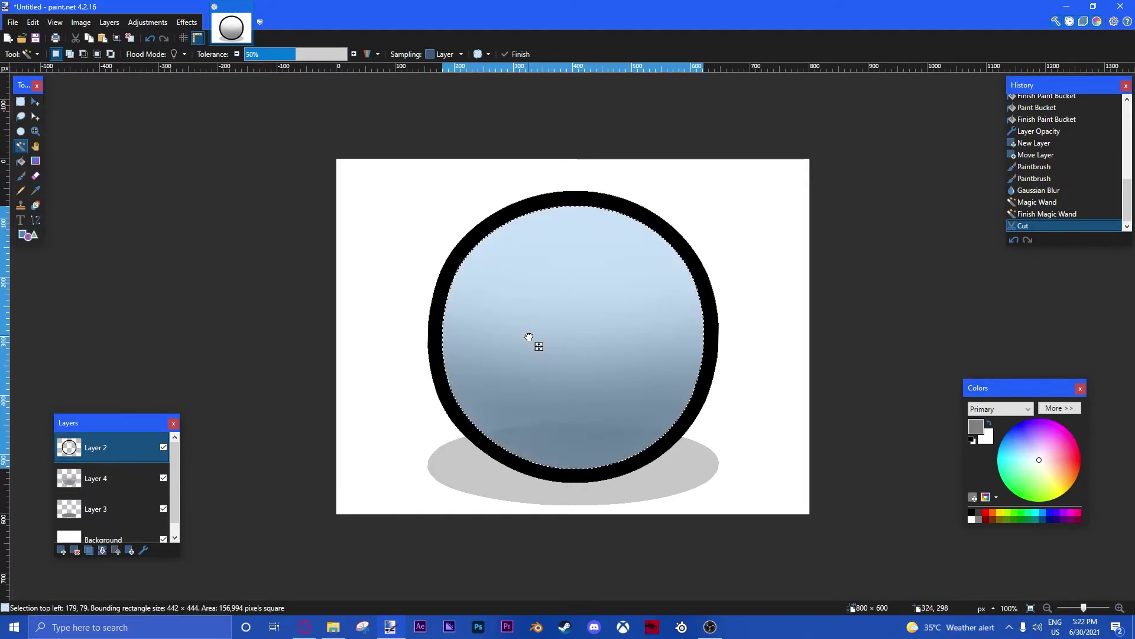
click(101, 510)
key(ctrl+x)
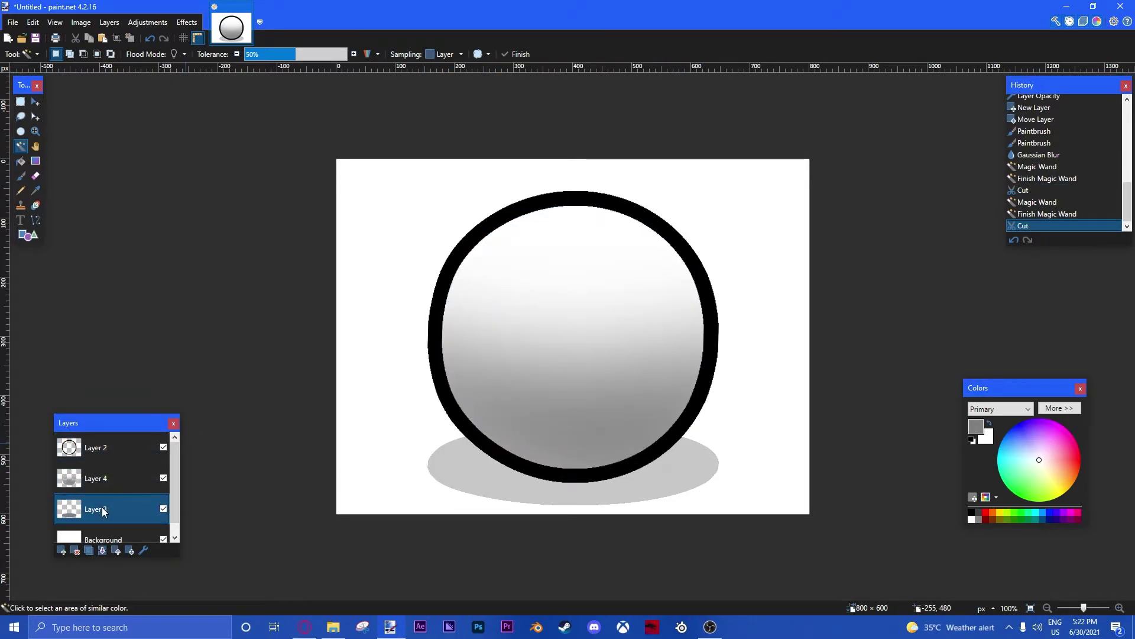
Step: Set Layer 4's blend mode to Multiply in Layer Properties
click(121, 480)
double_click(121, 481)
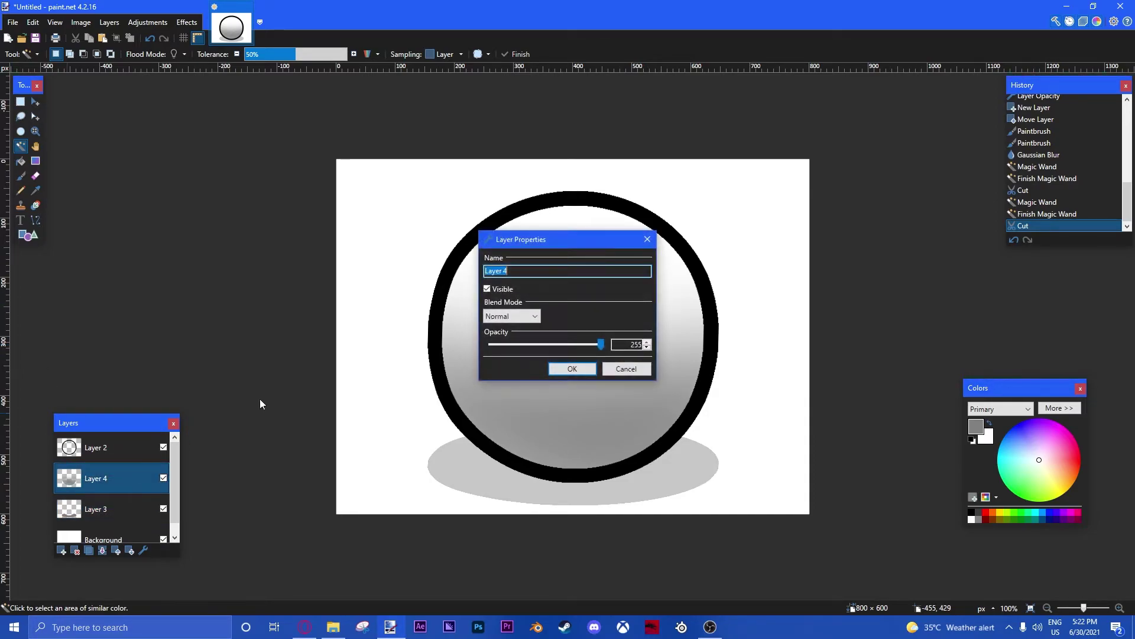
click(534, 317)
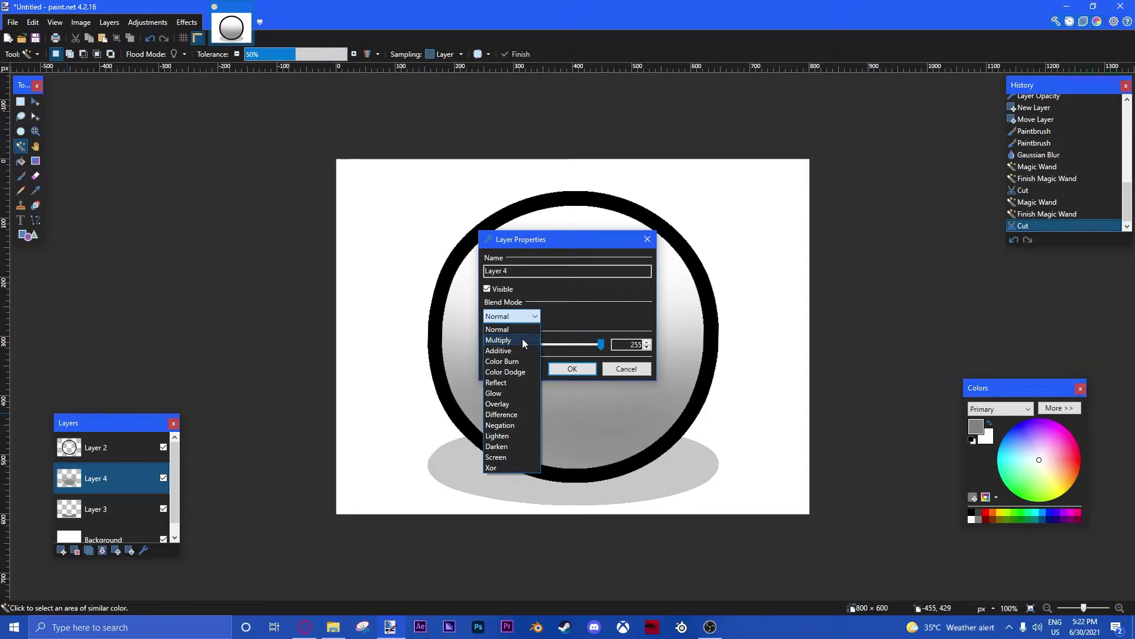
click(523, 339)
click(587, 369)
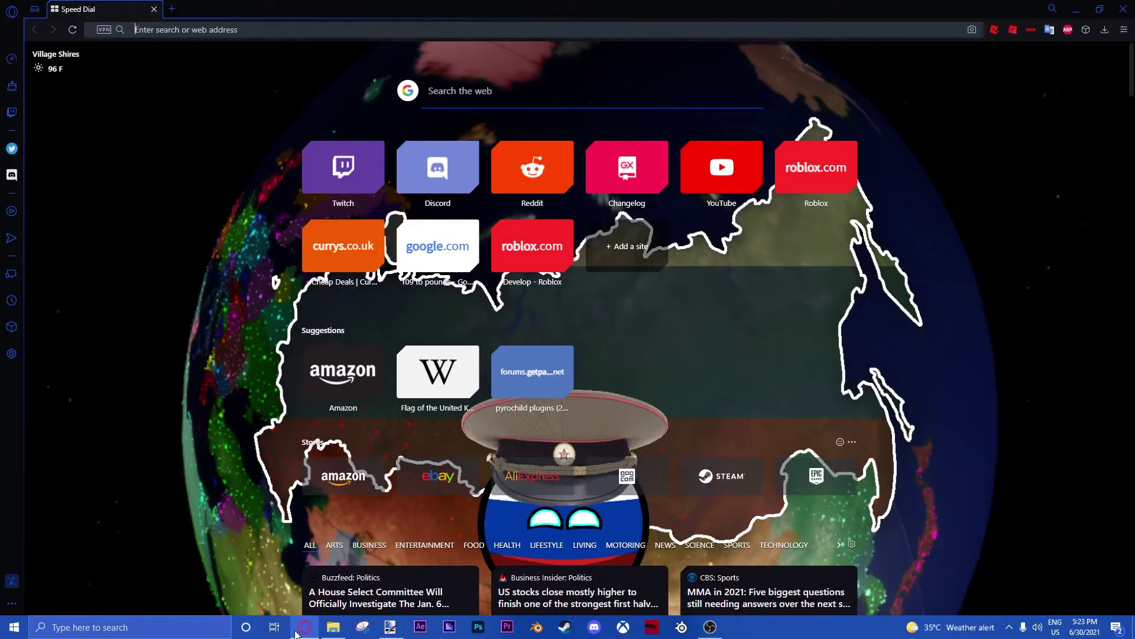
Step: Search images for 'uk flag' and open the Wikipedia Union Jack image at full size
text(uk flag)
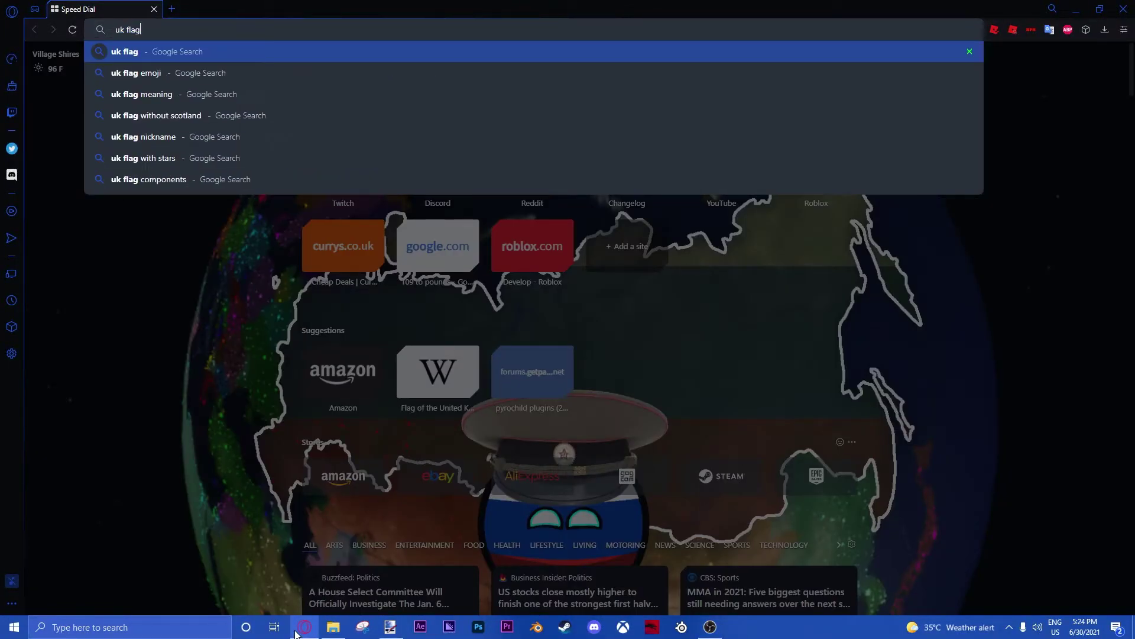
key(Return)
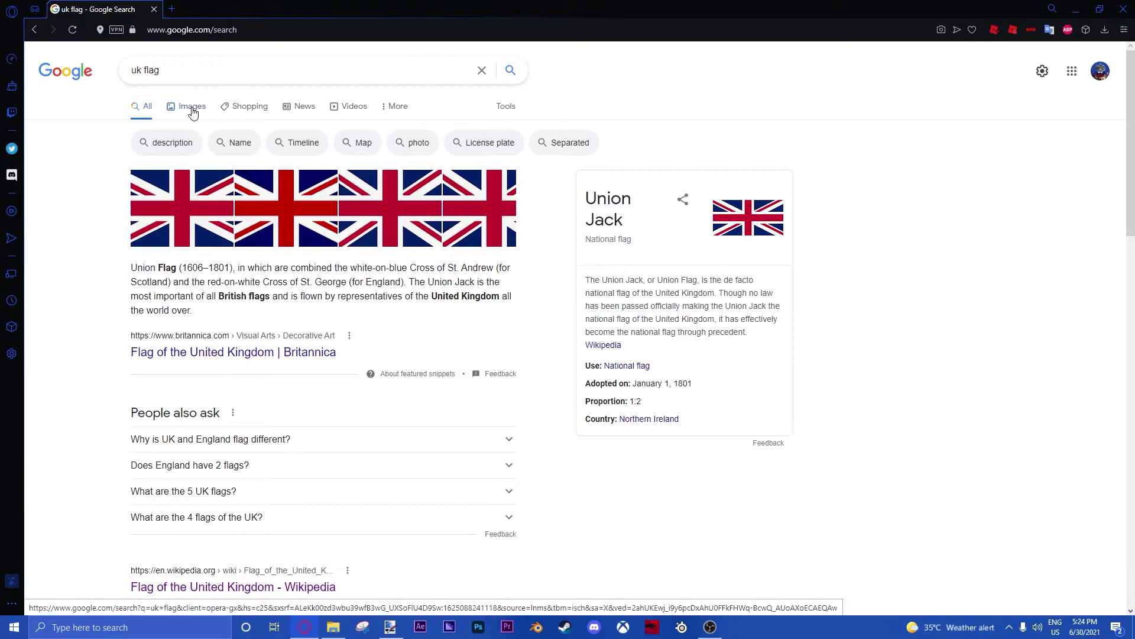
click(193, 113)
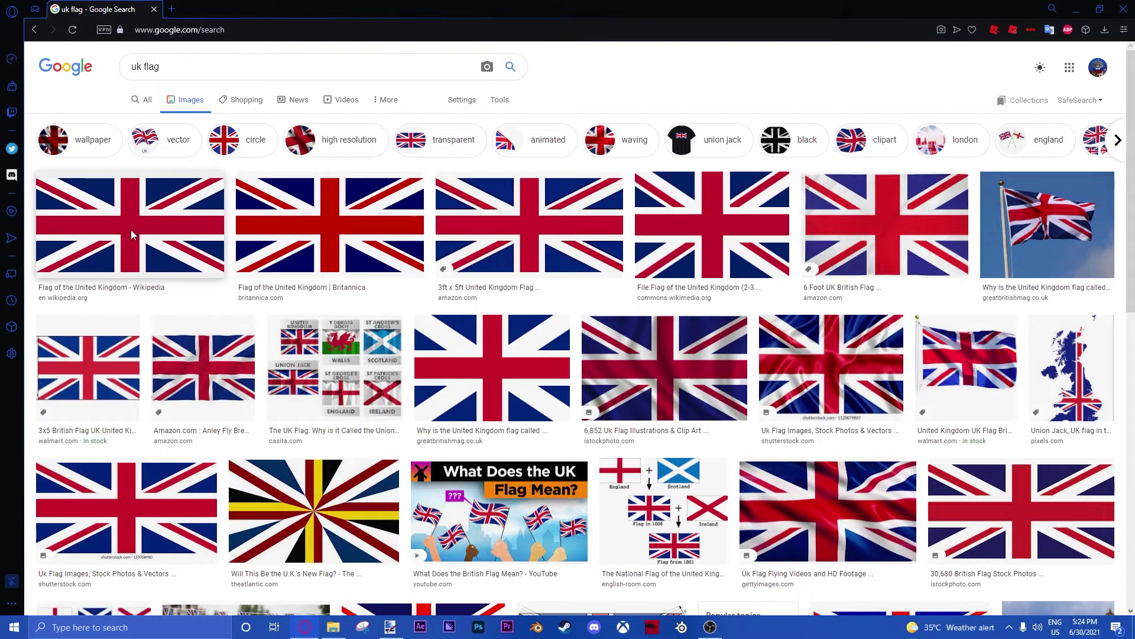
click(133, 236)
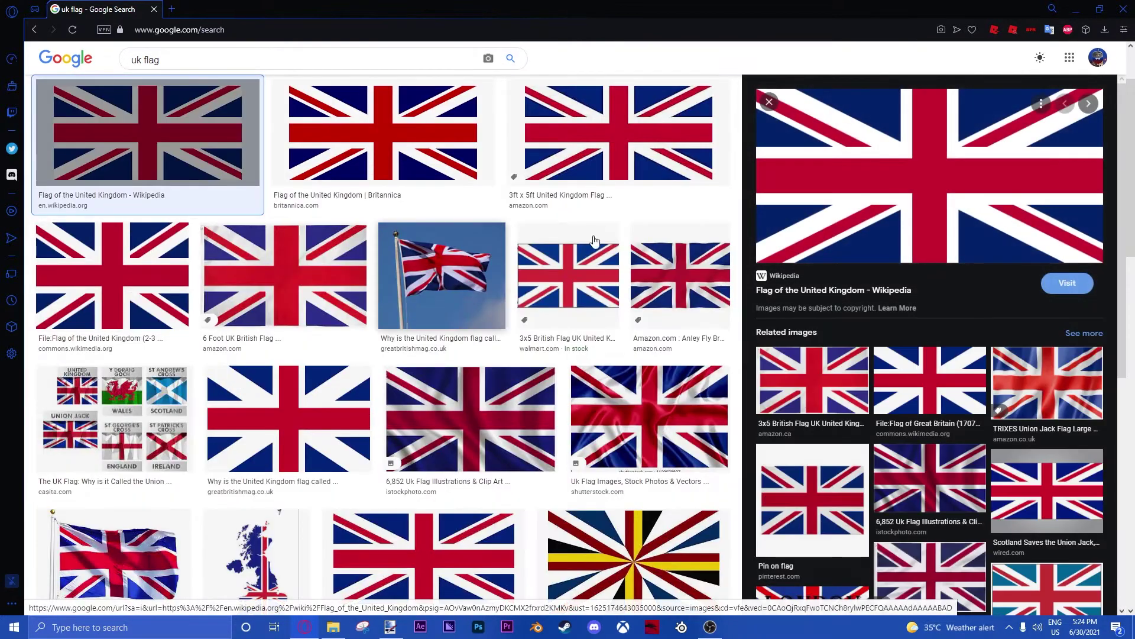
click(1067, 283)
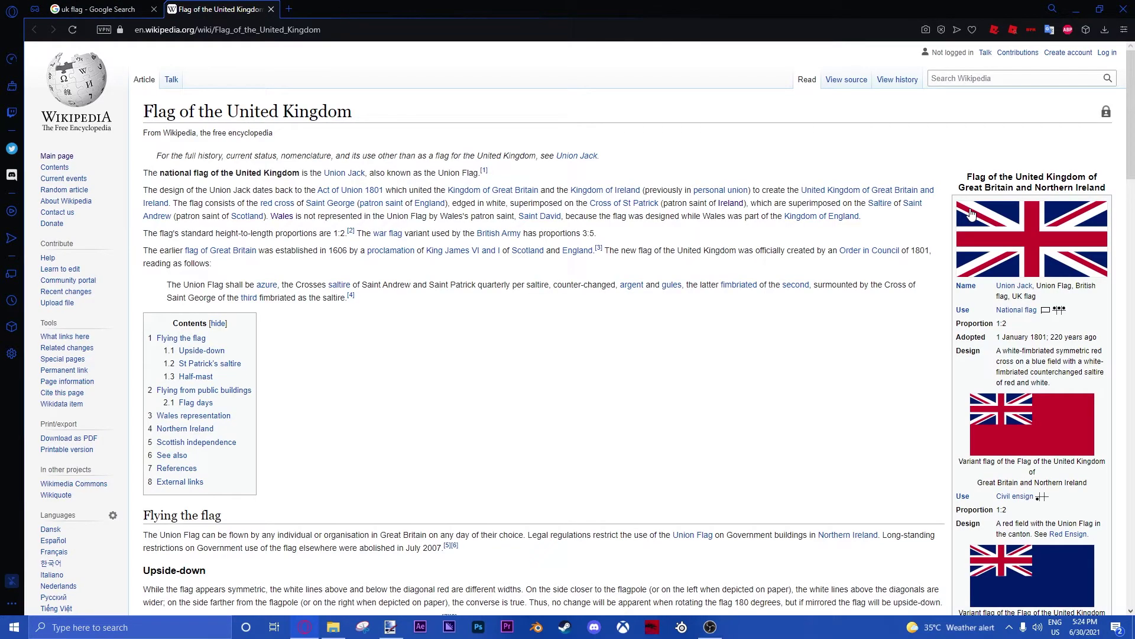
click(972, 214)
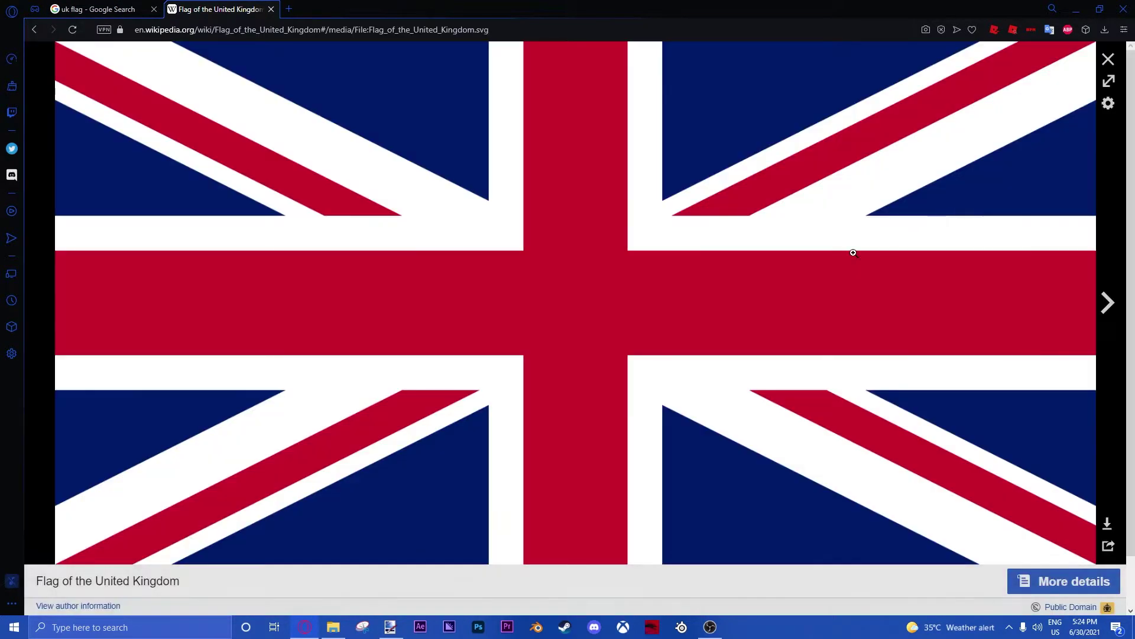
right_click(506, 283)
Step: Copy the flag and paste it into paint.net, keeping canvas size and scaling it to cover the canvas
click(541, 317)
click(391, 627)
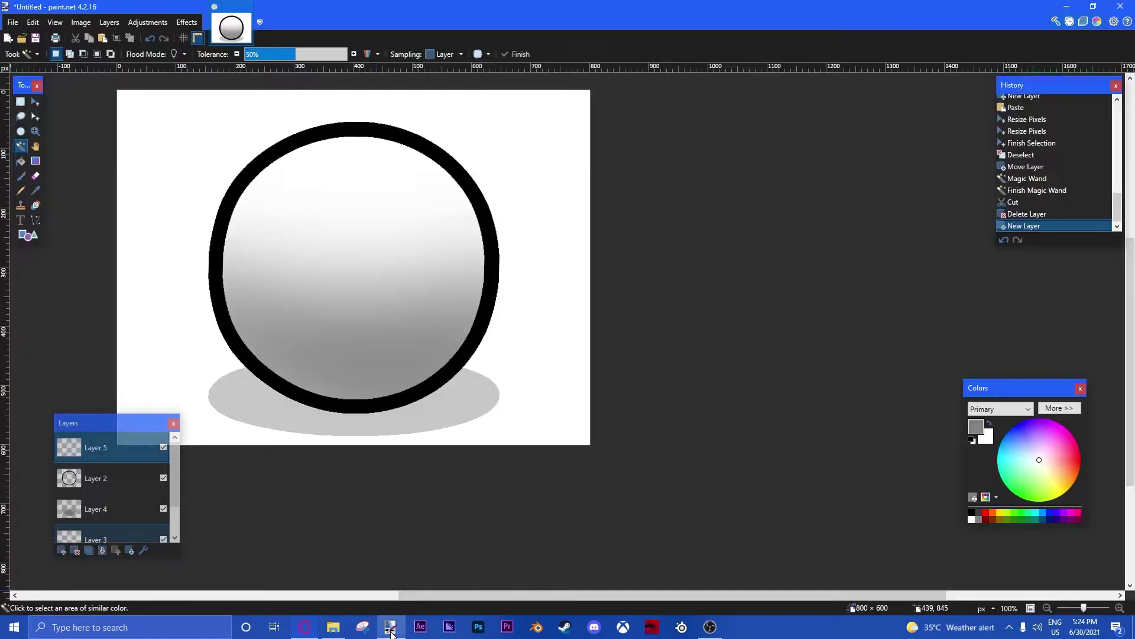
key(ctrl+v)
click(583, 381)
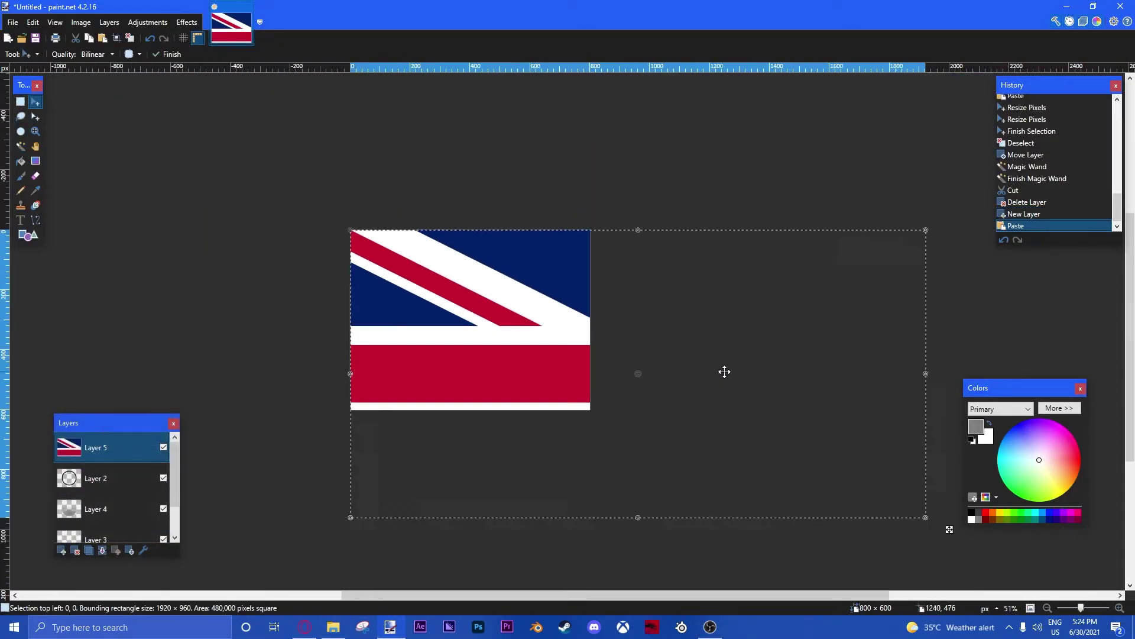
mouse_move(806, 464)
mouse_down()
mouse_move(590, 382)
mouse_move(621, 409)
mouse_move(656, 479)
mouse_up()
scroll(598, 387, up, 3)
key(ctrl+d)
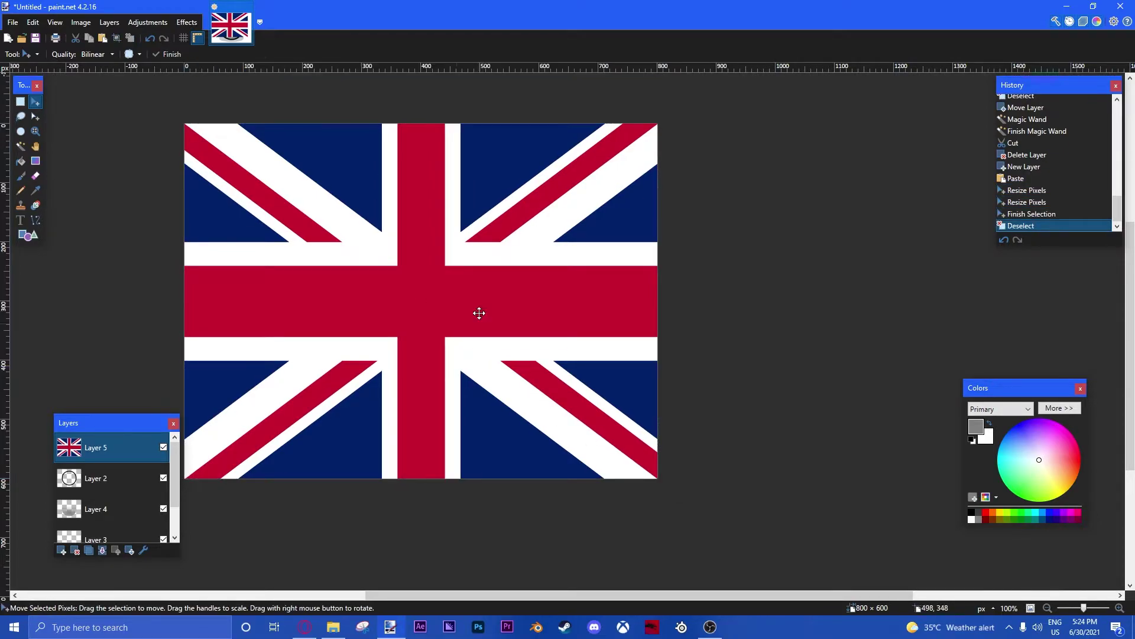
Step: Start the Grid Warp effect on the flag with a 2×2 grid
click(191, 26)
mouse_move(266, 198)
click(344, 204)
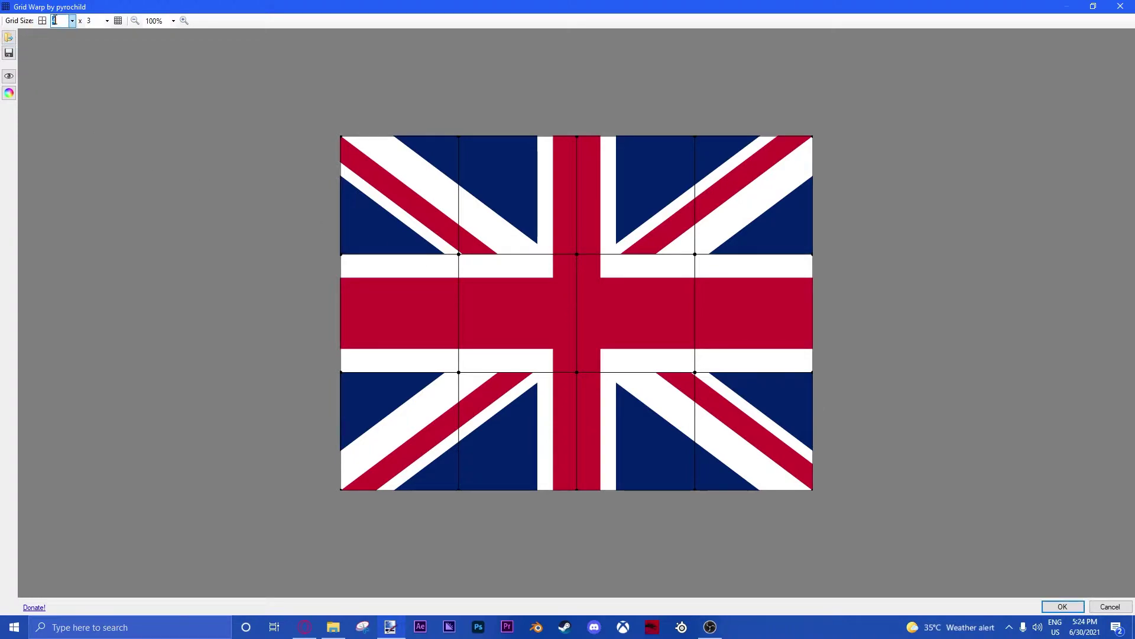
text(2)
key(Tab)
text(2)
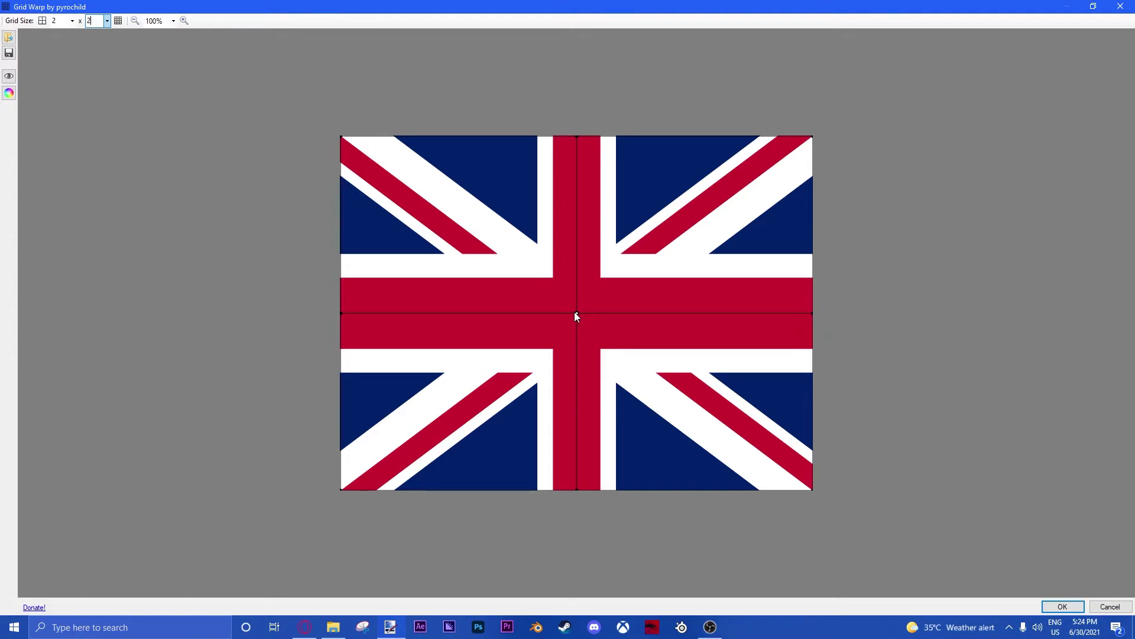
Step: Drag the centre, corners and edge nodes inward to bulge the flag, then apply the warp
drag(576, 314, 620, 338)
drag(341, 137, 362, 156)
drag(341, 491, 362, 463)
drag(813, 490, 783, 463)
drag(814, 136, 775, 160)
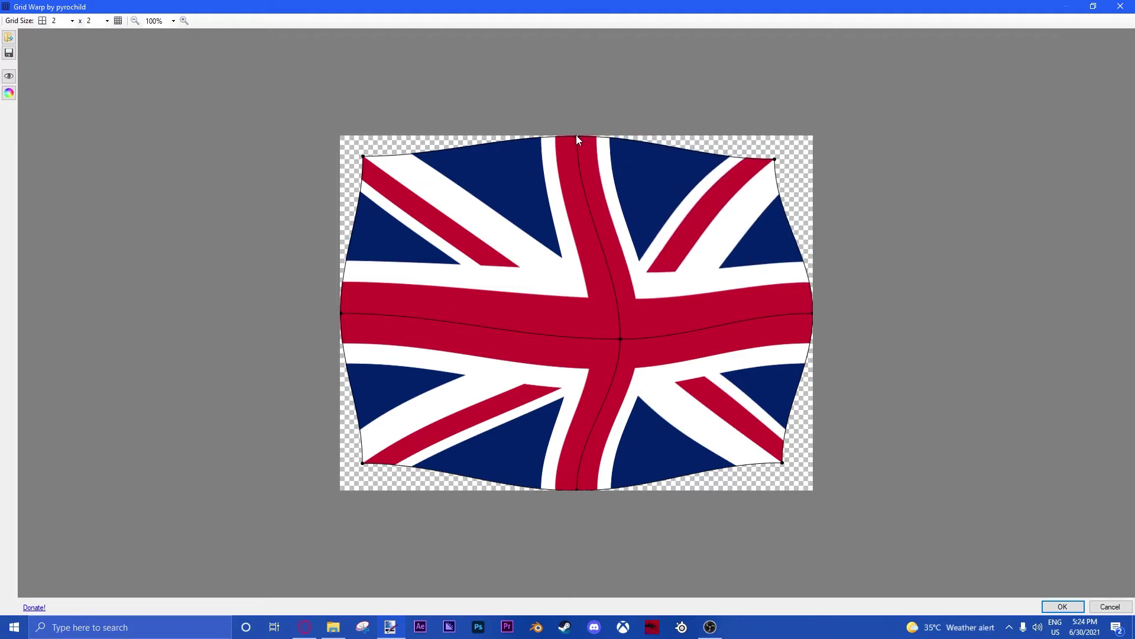
drag(577, 136, 569, 145)
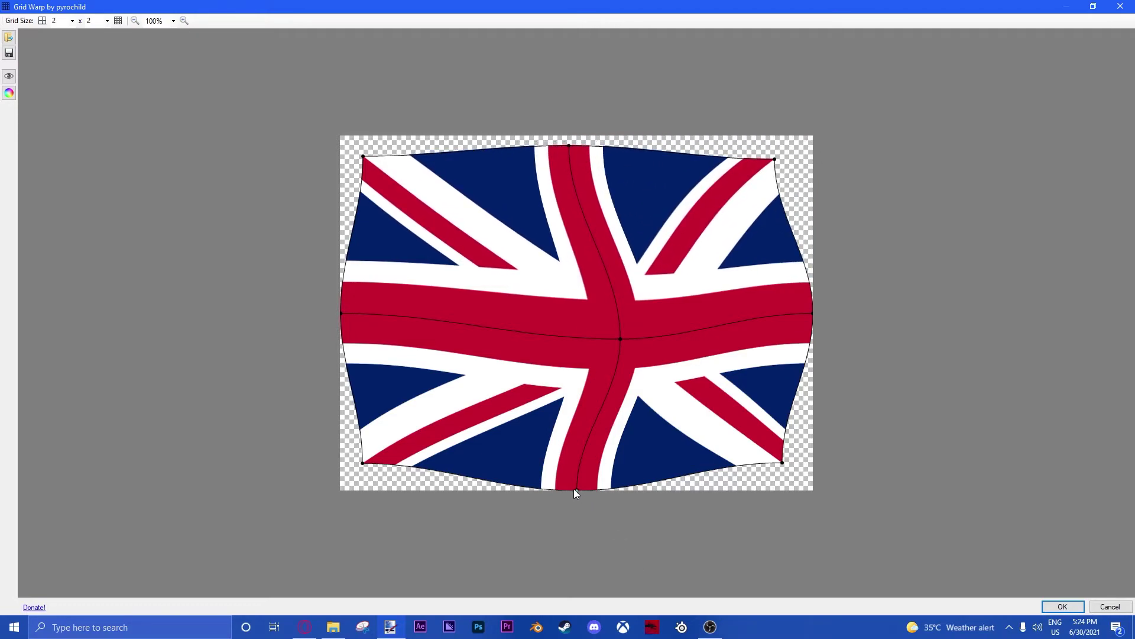
drag(575, 490, 576, 480)
click(1063, 606)
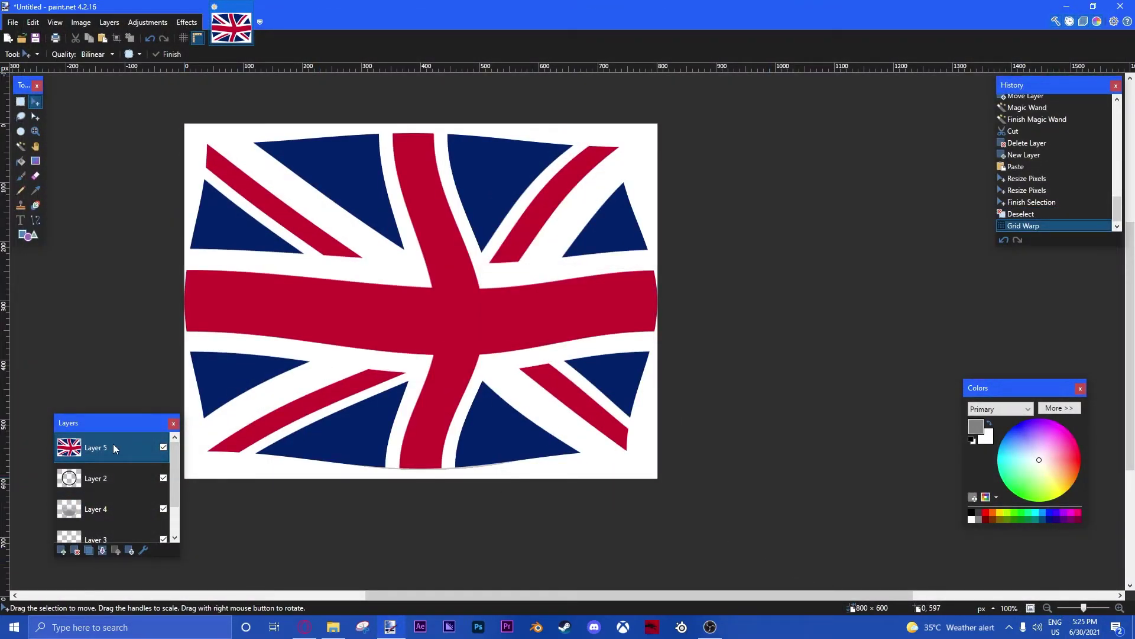
Step: Move the flag layer to the bottom, cut it to the circle's interior, and add Layer 6
drag(112, 448, 110, 527)
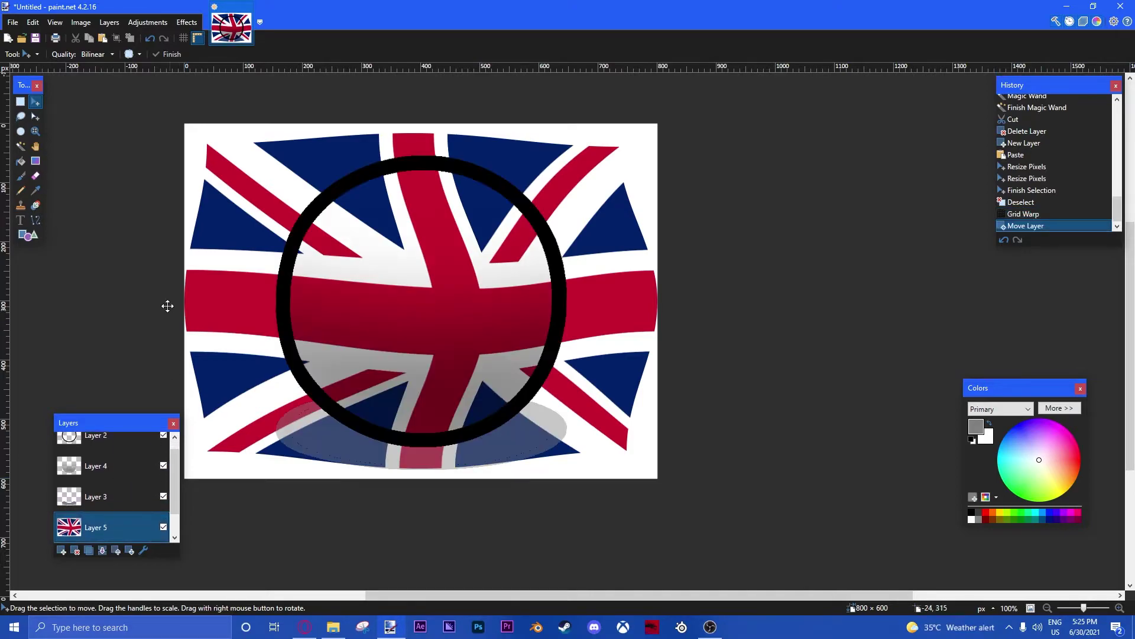
click(20, 148)
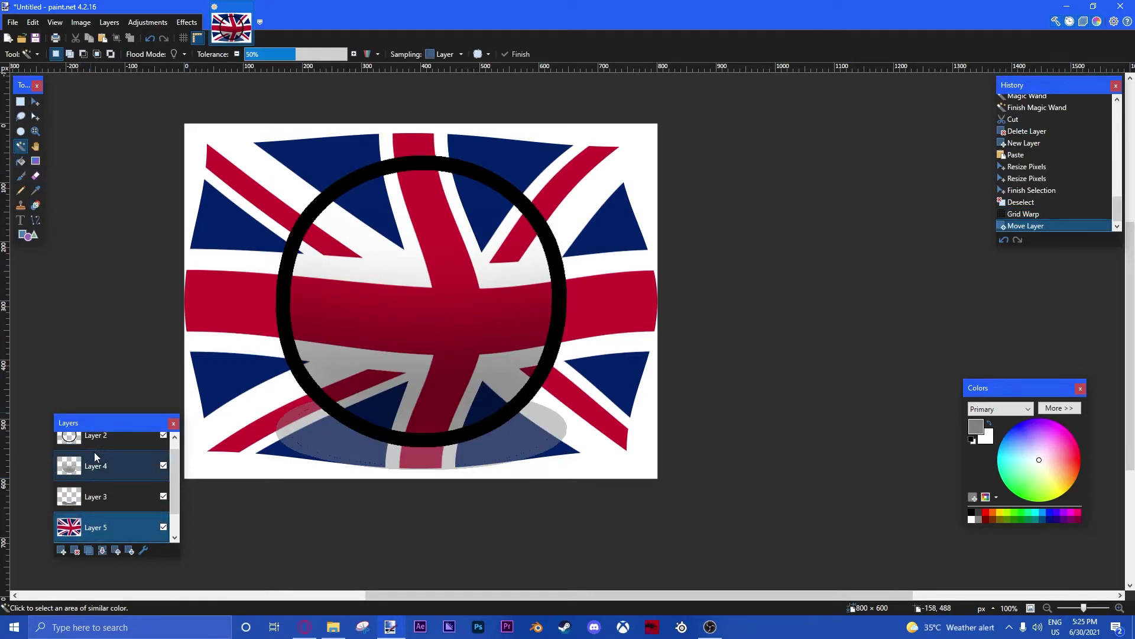
click(102, 434)
click(242, 203)
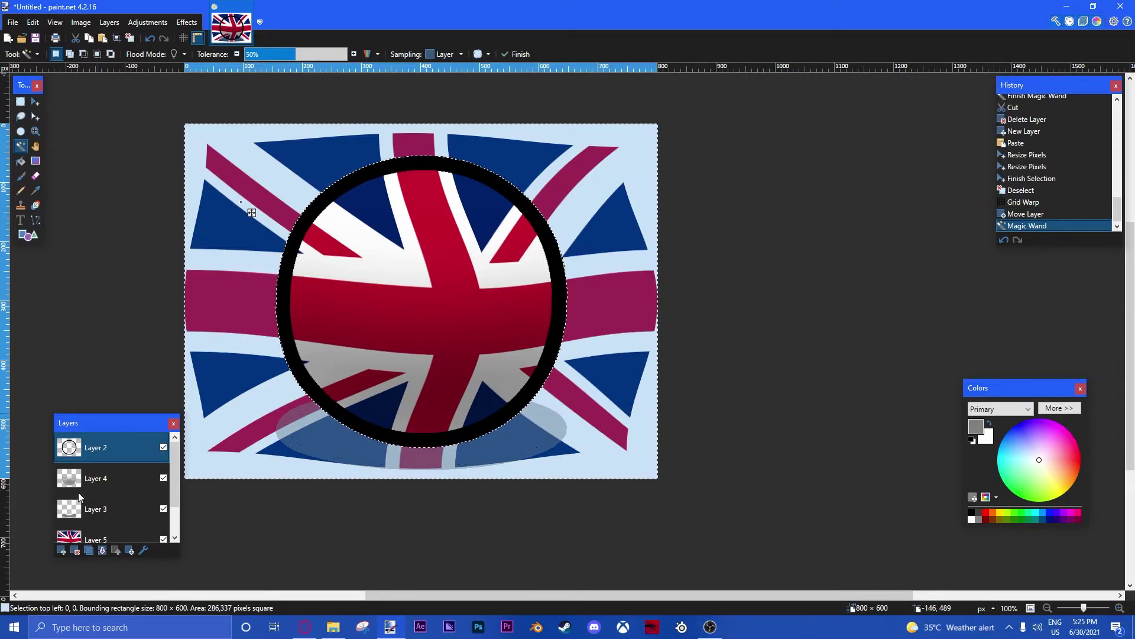
click(86, 533)
key(ctrl+x)
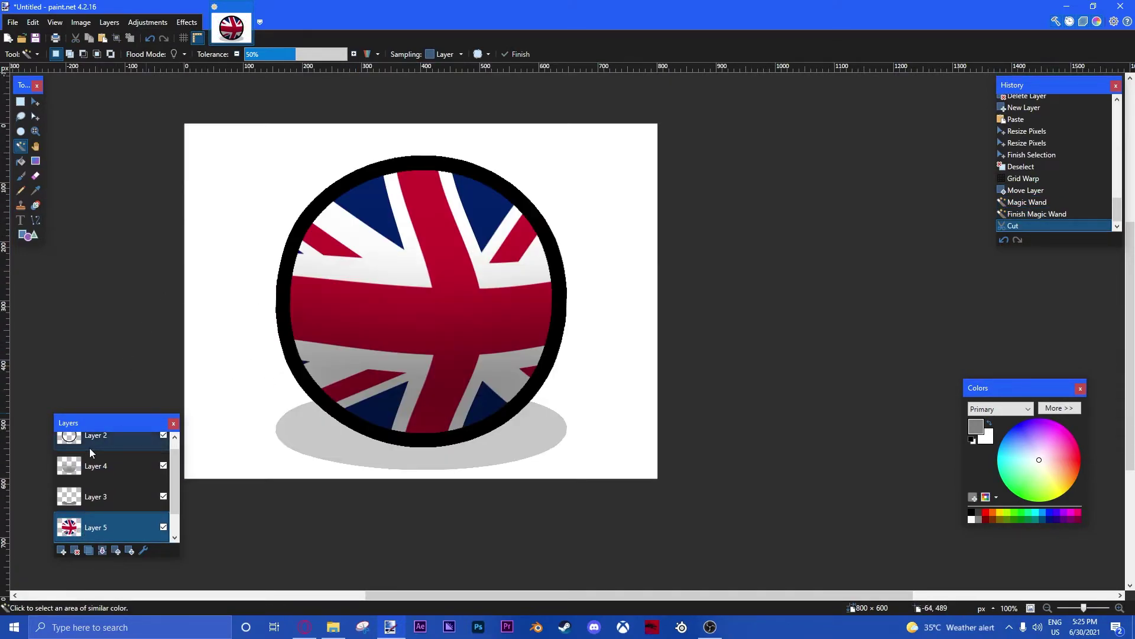
click(90, 447)
click(61, 550)
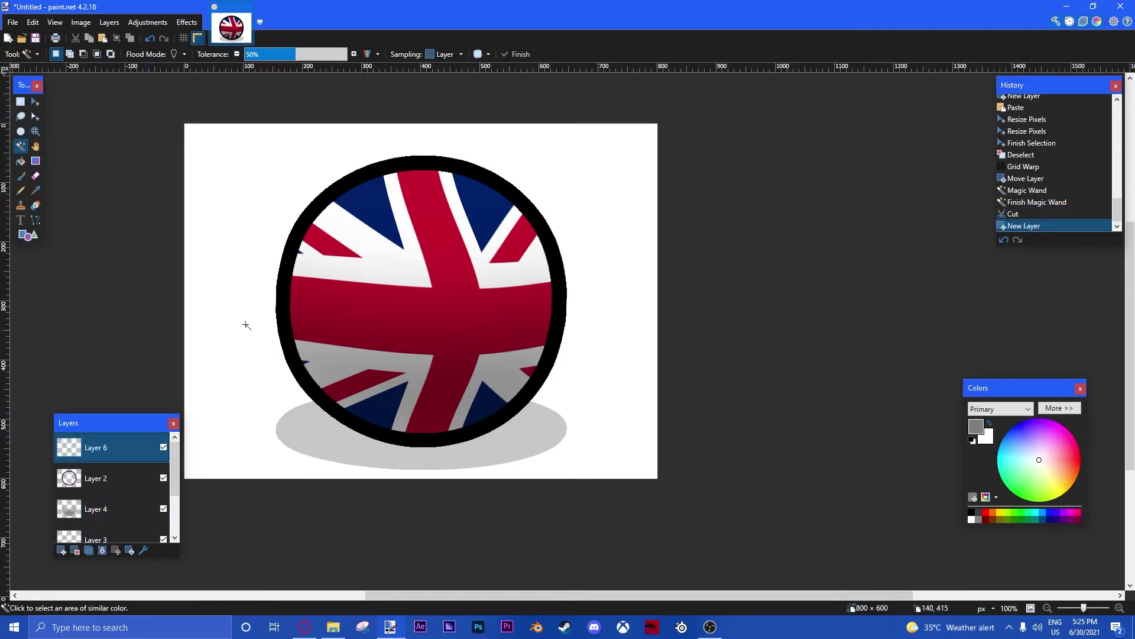
Step: Set the Shapes tool to outline width 15, filled-with-outline mode, and black/white colours
key(o)
click(202, 54)
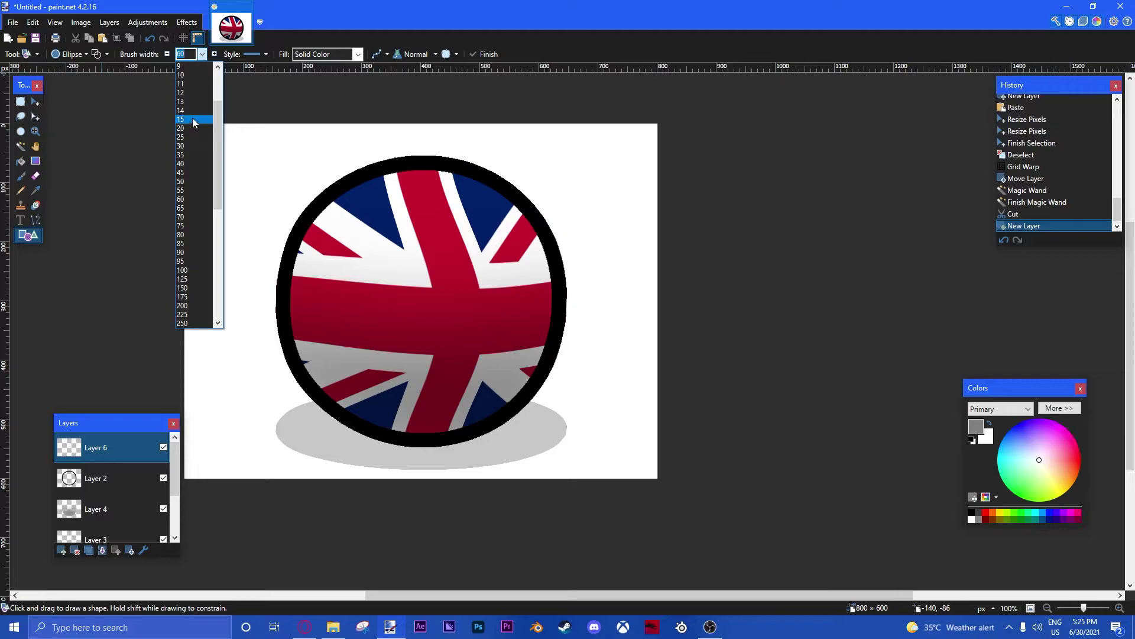
click(193, 119)
click(106, 52)
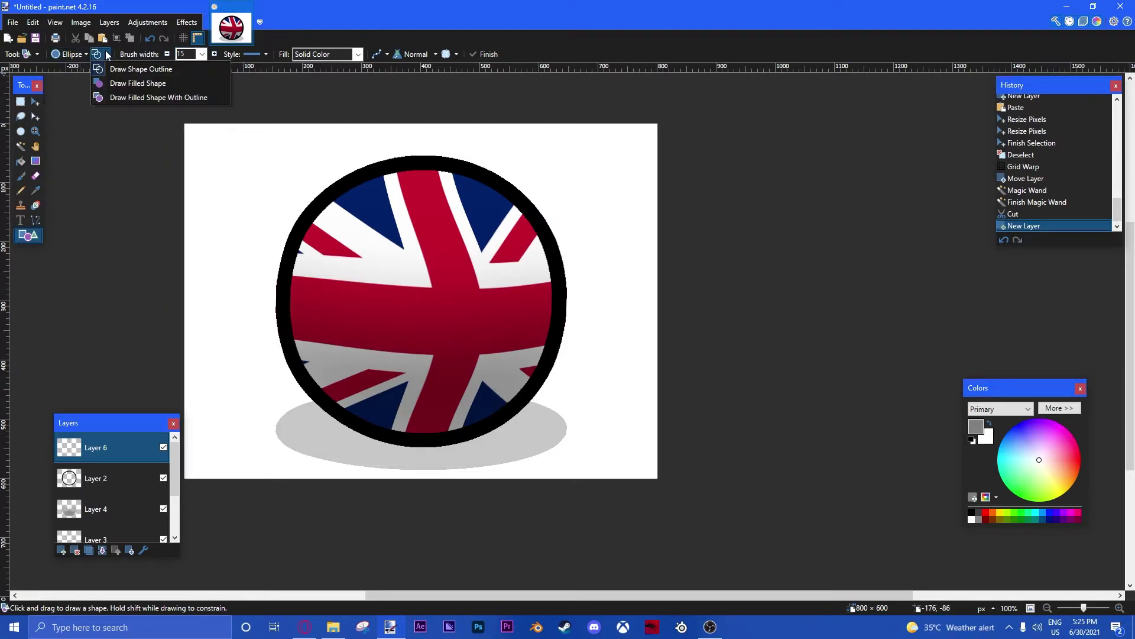
click(124, 97)
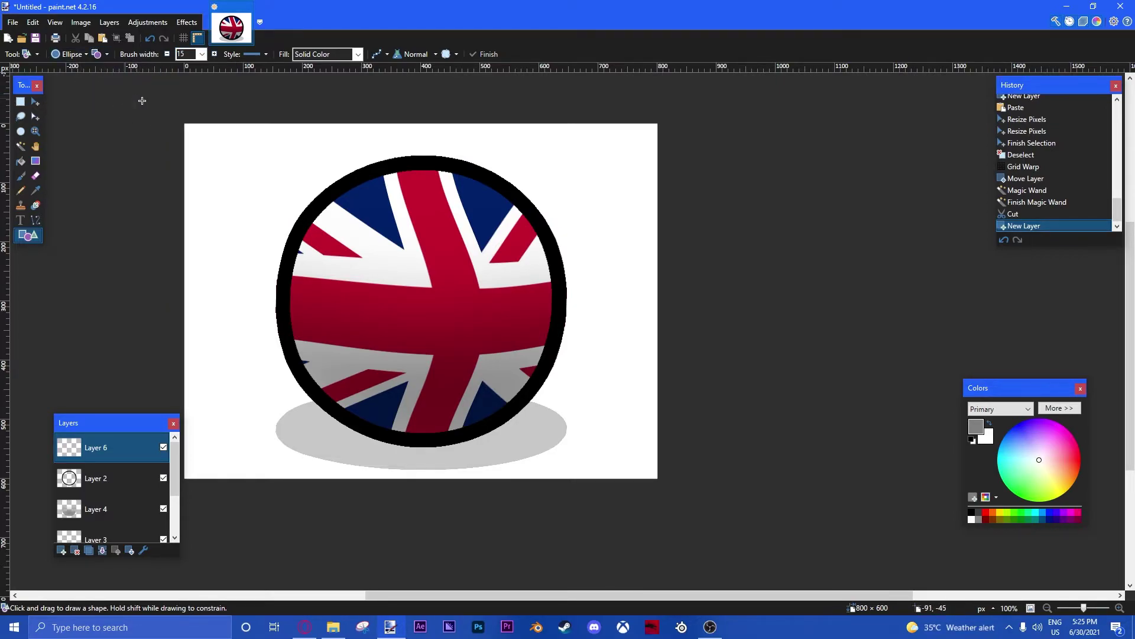
click(972, 440)
Step: Draw two white, black-ringed ellipse eyes side by side on the ball
scroll(396, 293, up, 2)
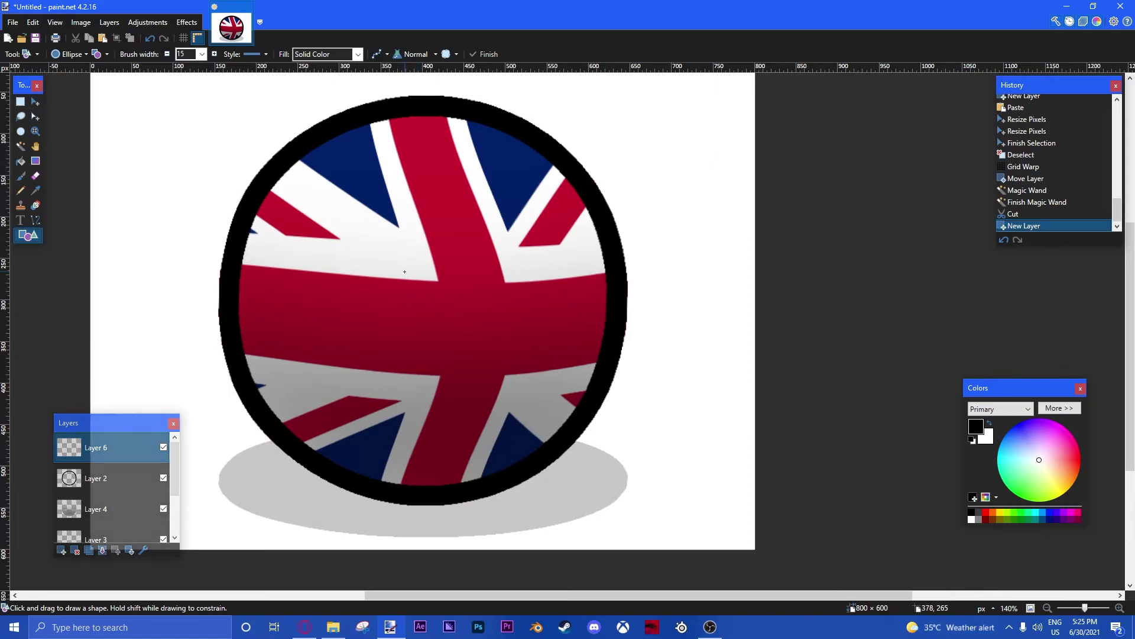
drag(405, 272, 502, 372)
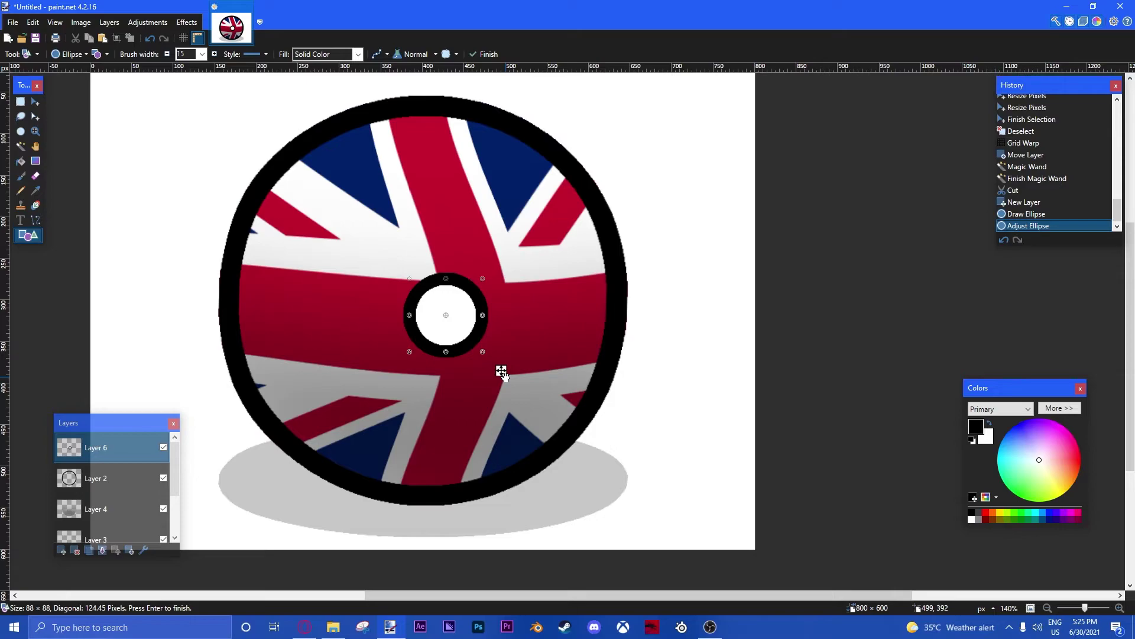
drag(502, 373, 523, 374)
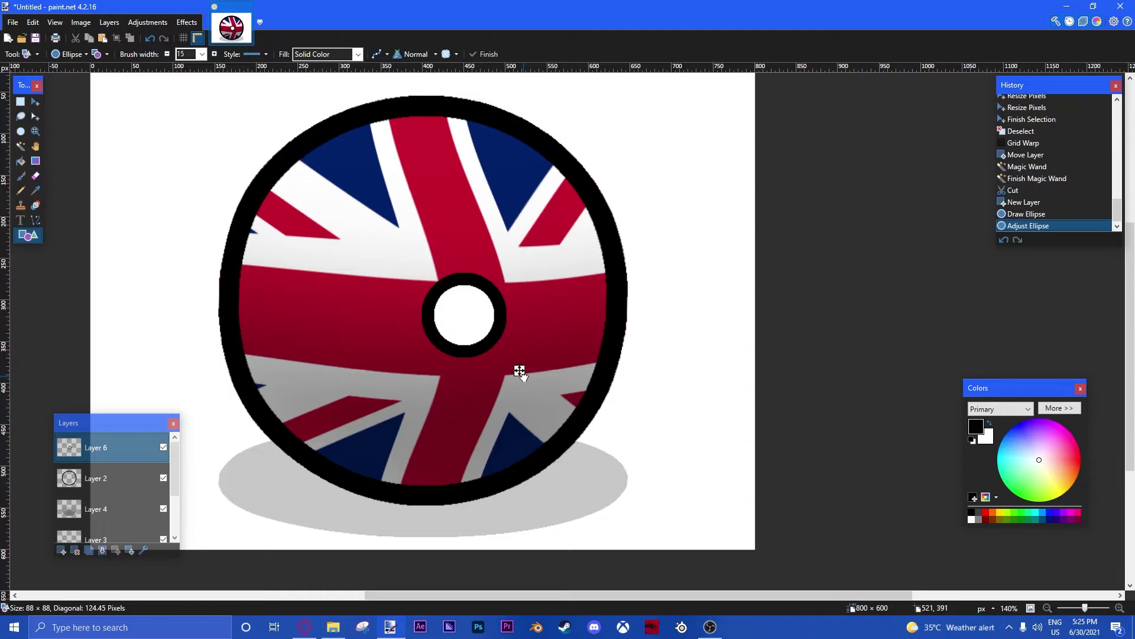
mouse_move(520, 372)
mouse_down()
mouse_move(370, 373)
mouse_move(530, 370)
mouse_move(506, 366)
mouse_up()
drag(584, 353, 505, 273)
key(Return)
Step: Select the left eye and nudge it slightly left, then deselect
key(s)
drag(397, 261, 498, 363)
click(35, 102)
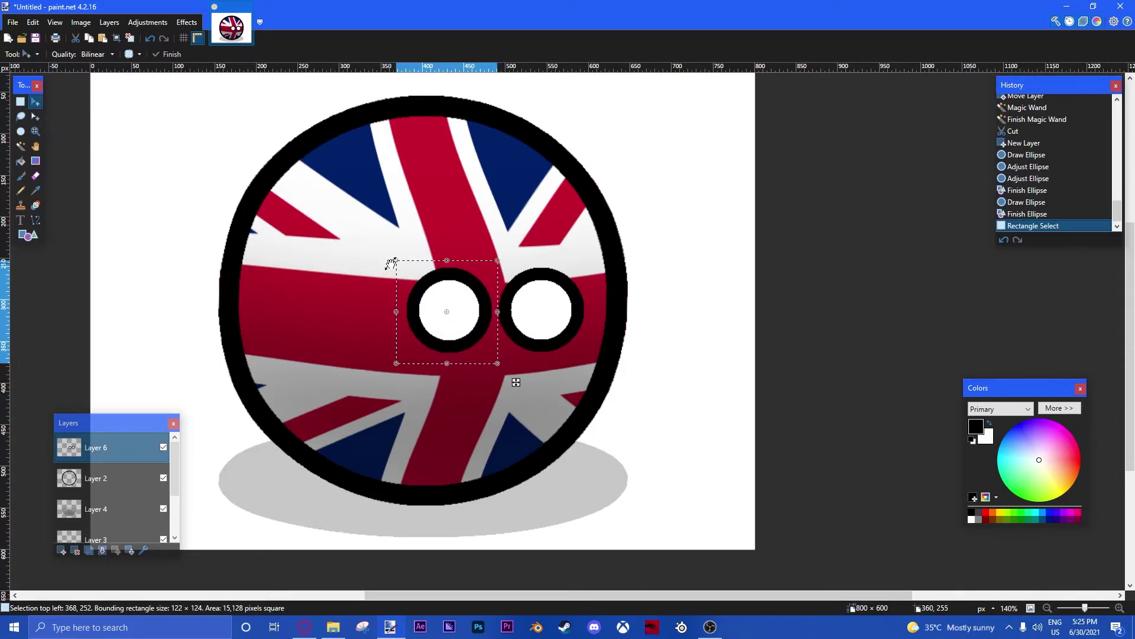
key(Left)
key(Left)
key(Left)
key(Left)
key(Left)
key(Left)
key(Left)
key(Left)
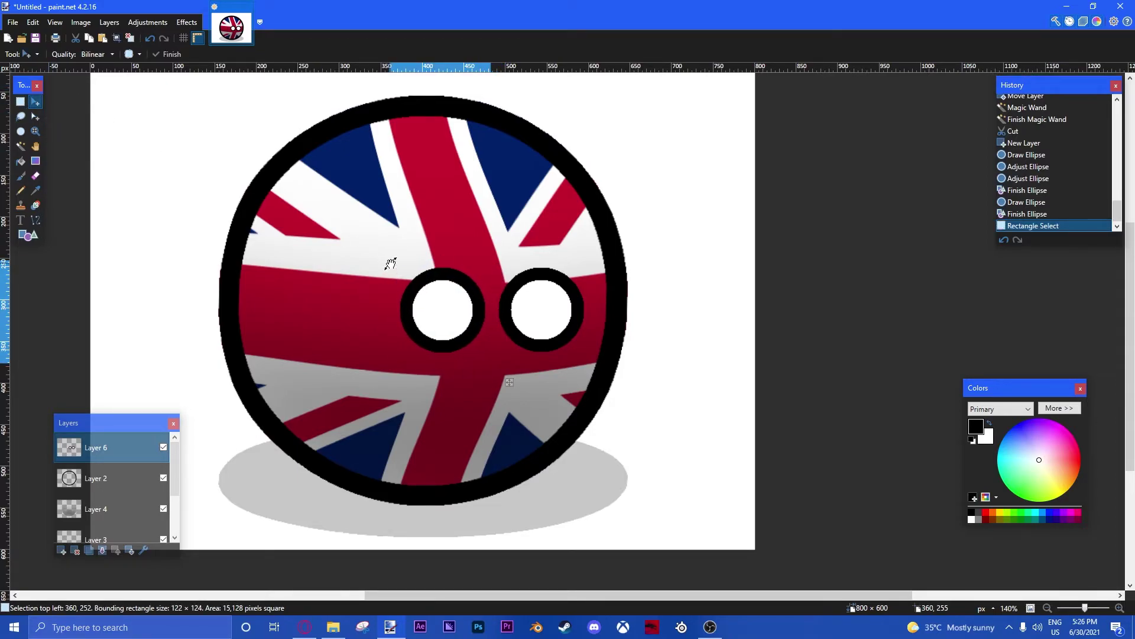
key(ctrl+d)
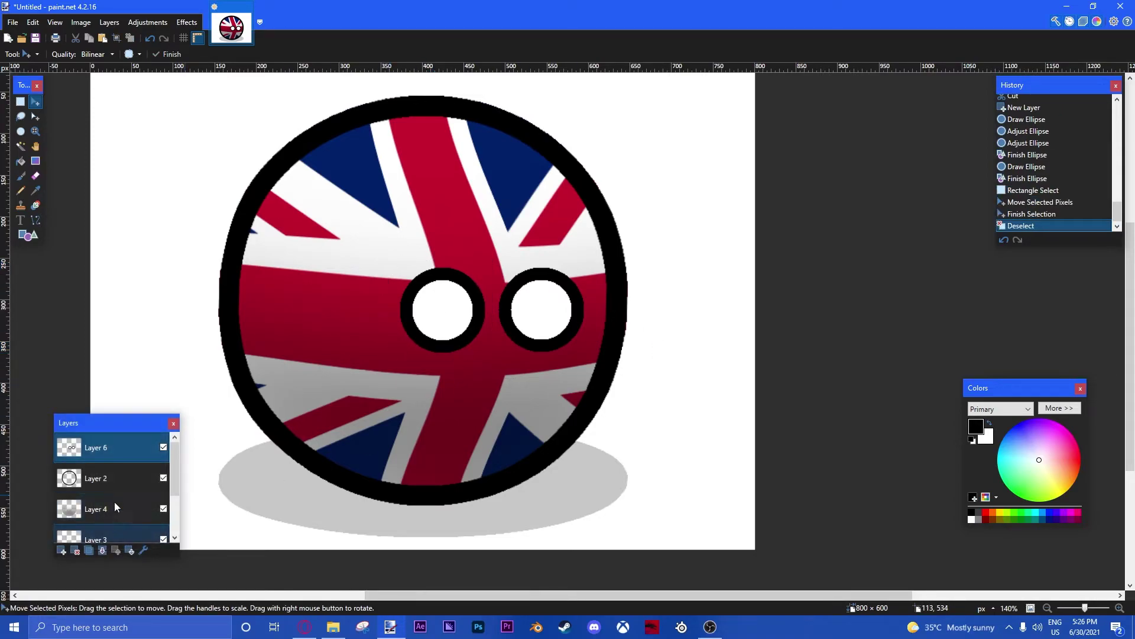
click(36, 220)
Step: Draw and bend a slanted black brow line across the left eye
drag(393, 267, 493, 321)
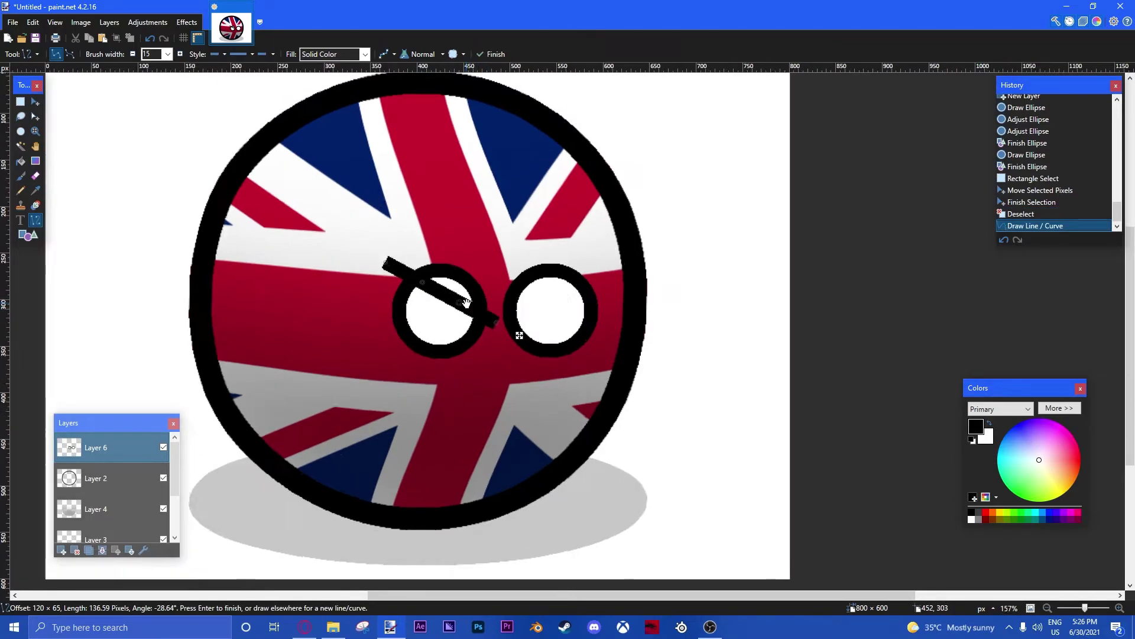
scroll(462, 303, up, 3)
drag(451, 303, 440, 307)
drag(373, 258, 363, 266)
drag(440, 307, 439, 309)
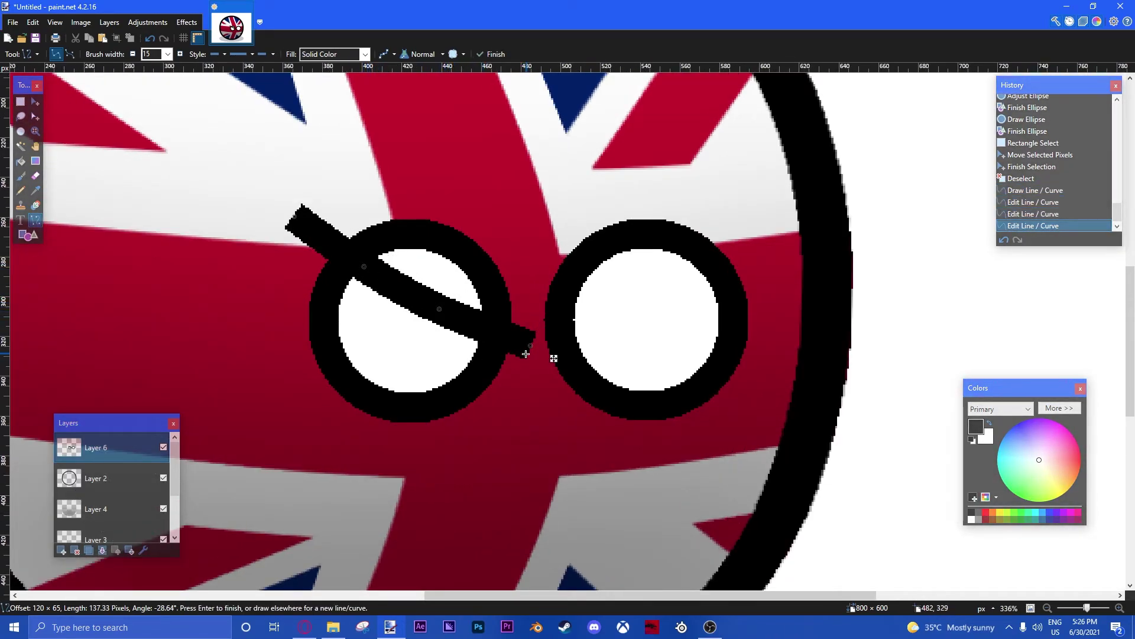
Step: Draw and shape a slanted black brow line across the right eye
drag(541, 345, 750, 223)
drag(609, 309, 623, 312)
drag(680, 263, 677, 283)
drag(624, 313, 667, 284)
key(Return)
Step: With a width-10 eraser, remove the bridge between the eyes, excess outline and stray black bits
click(35, 176)
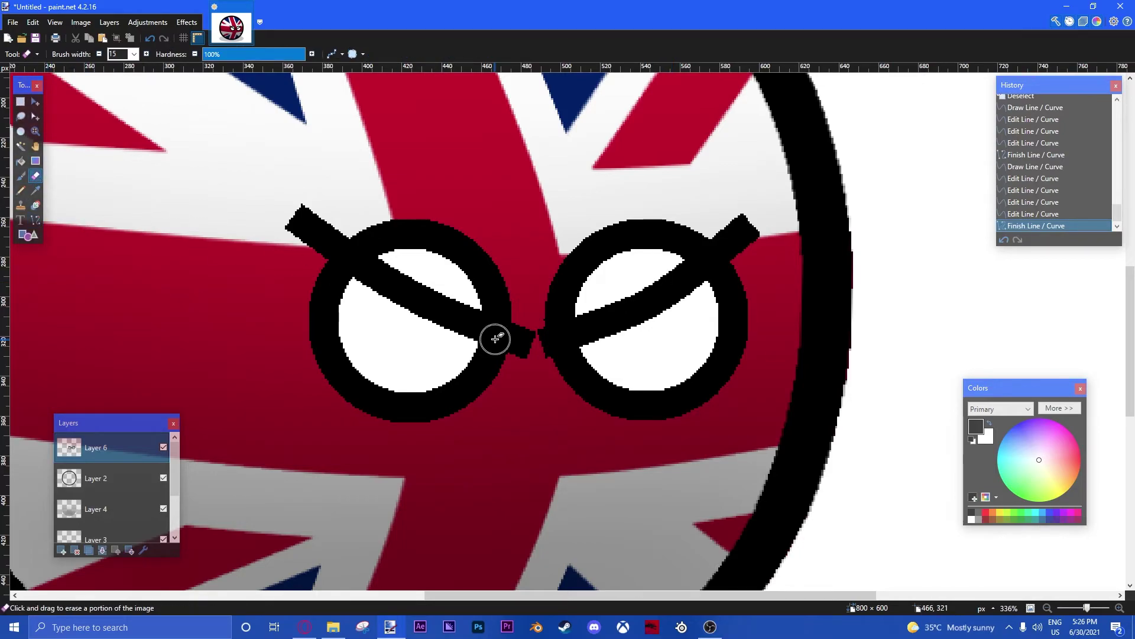
click(134, 54)
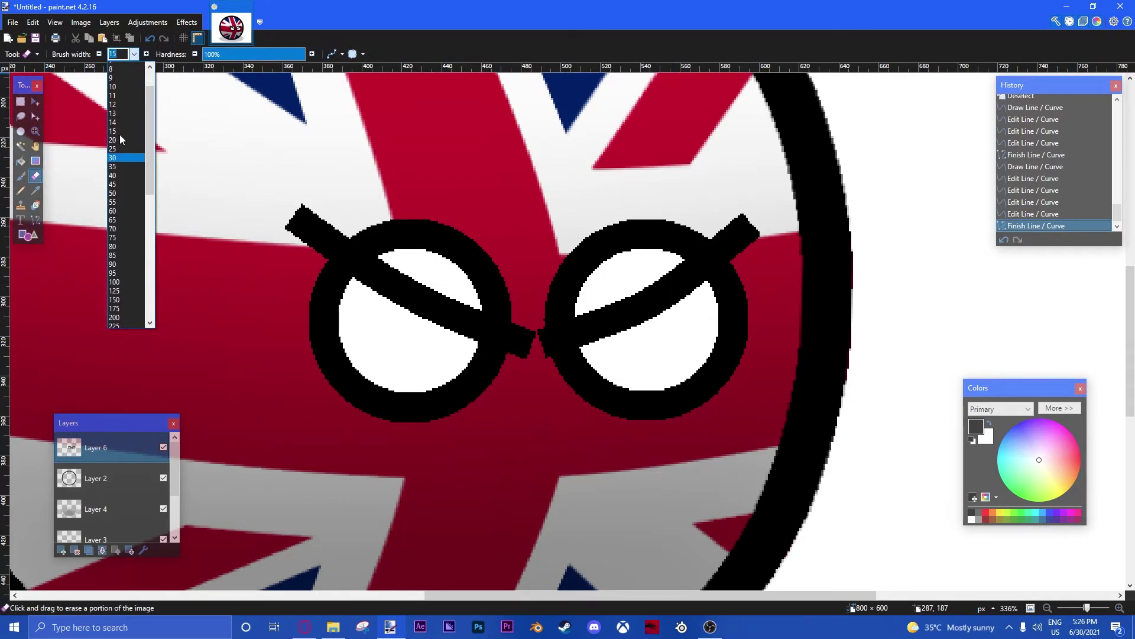
click(119, 112)
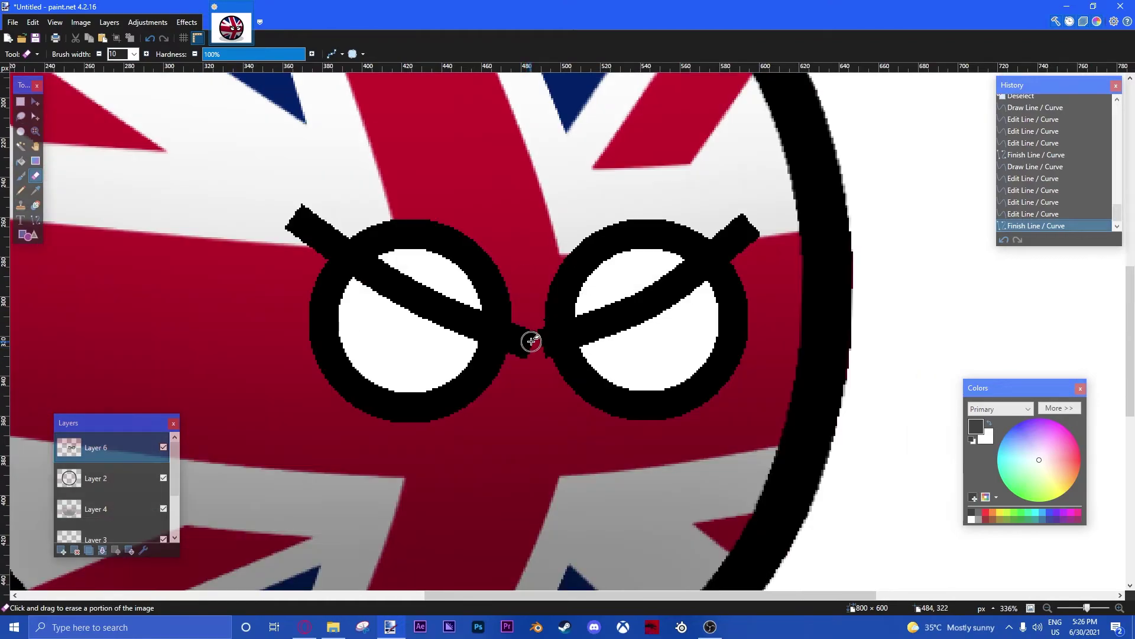
ctrl+scroll(527, 337, up, 3)
mouse_move(507, 359)
mouse_down()
mouse_move(517, 326)
mouse_move(525, 371)
mouse_move(546, 361)
mouse_move(511, 295)
mouse_move(381, 243)
mouse_move(207, 148)
mouse_move(163, 173)
mouse_move(100, 181)
mouse_move(106, 136)
mouse_move(316, 175)
mouse_move(376, 208)
mouse_move(477, 233)
mouse_up()
mouse_move(378, 131)
mouse_down()
mouse_move(578, 287)
mouse_move(611, 272)
mouse_move(555, 308)
mouse_move(701, 239)
mouse_up()
mouse_move(622, 276)
mouse_down()
mouse_move(769, 206)
mouse_move(839, 147)
mouse_move(730, 153)
mouse_move(687, 226)
mouse_move(656, 251)
mouse_move(597, 264)
mouse_move(564, 246)
mouse_move(683, 122)
mouse_move(738, 105)
mouse_move(799, 122)
mouse_up()
click(561, 274)
mouse_move(905, 194)
mouse_down()
mouse_move(882, 139)
mouse_move(938, 172)
mouse_up()
scroll(884, 136, down, 6)
scroll(869, 228, down, 4)
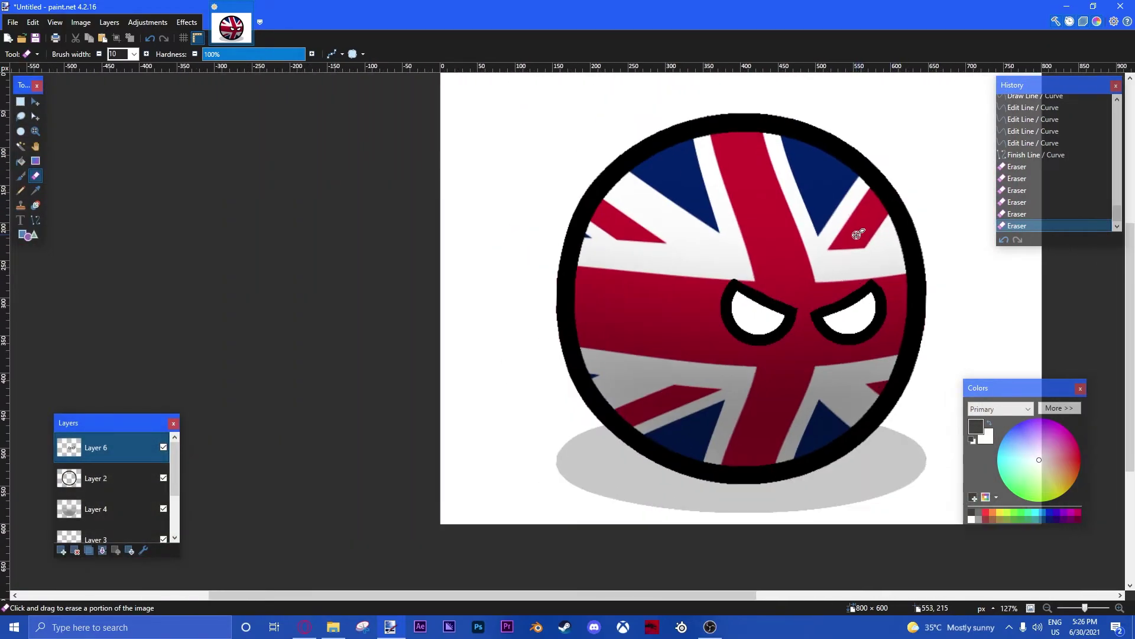
Step: In a new browser tab, open the pink AWP Fade image result and copy it
click(304, 627)
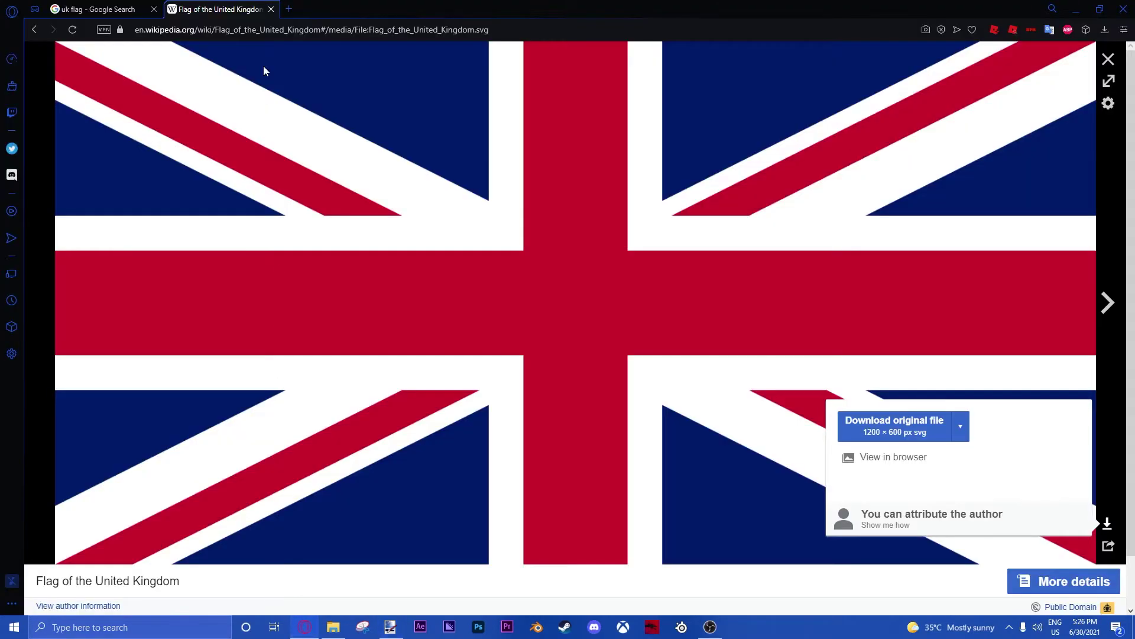
click(286, 9)
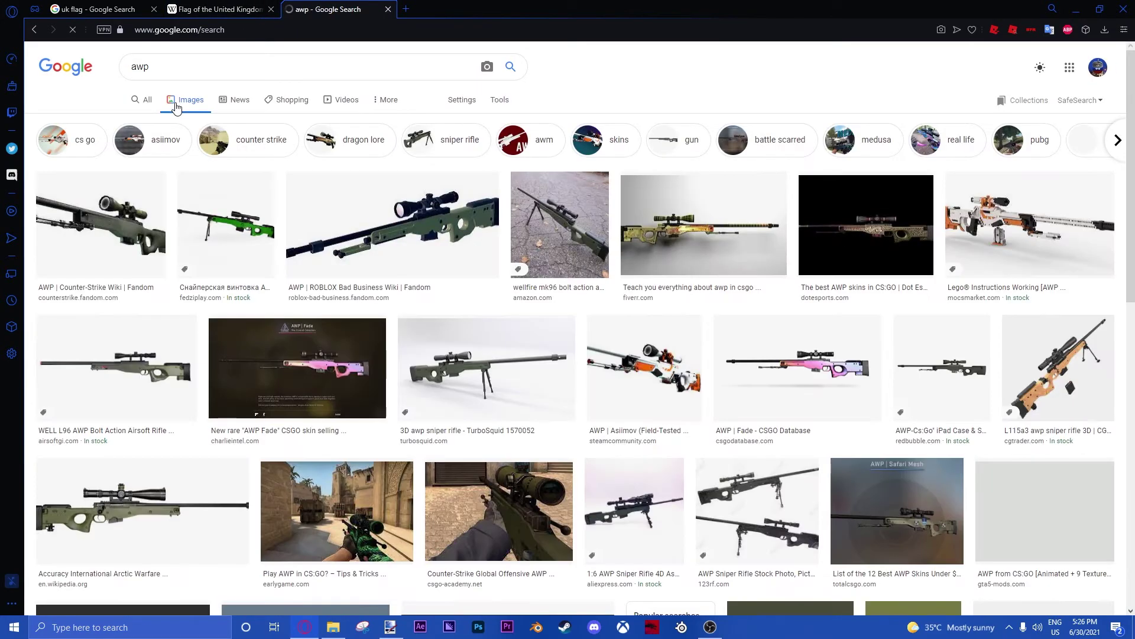
scroll(648, 274, down, 2)
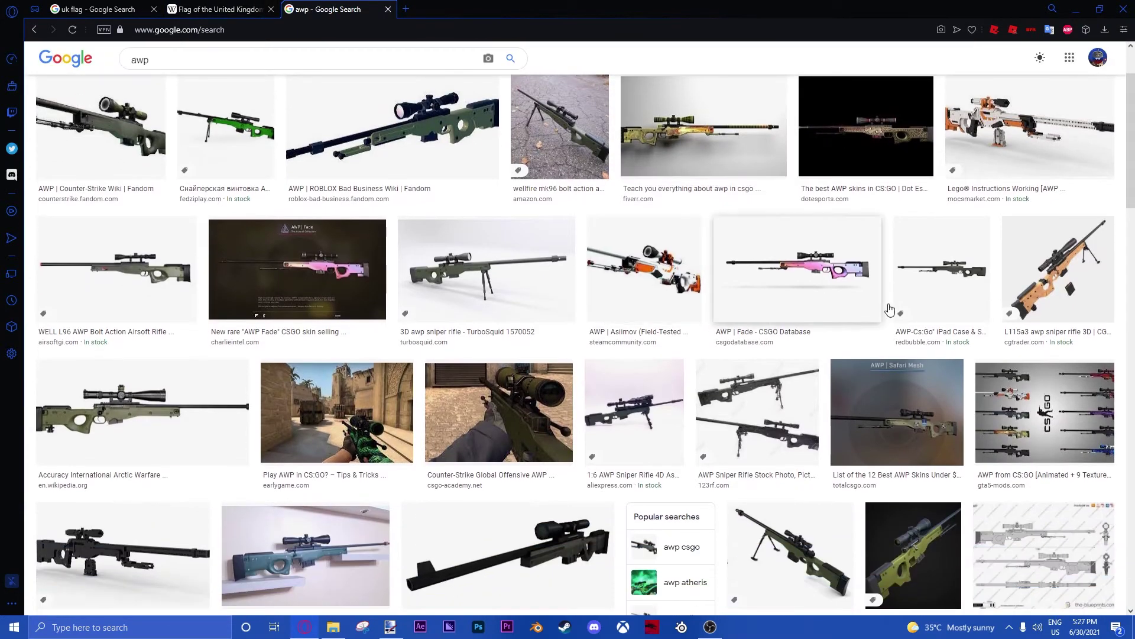
click(788, 300)
right_click(934, 160)
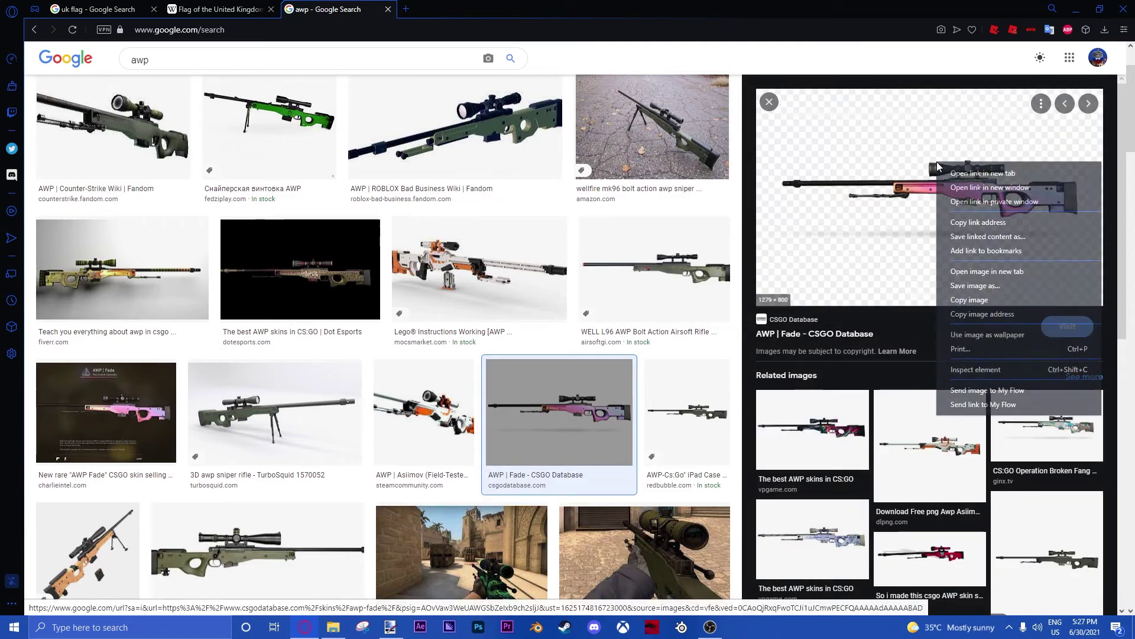
click(961, 312)
Step: Create a new 1279×800 image, paste the rifle into it, and deselect
key(alt+Tab)
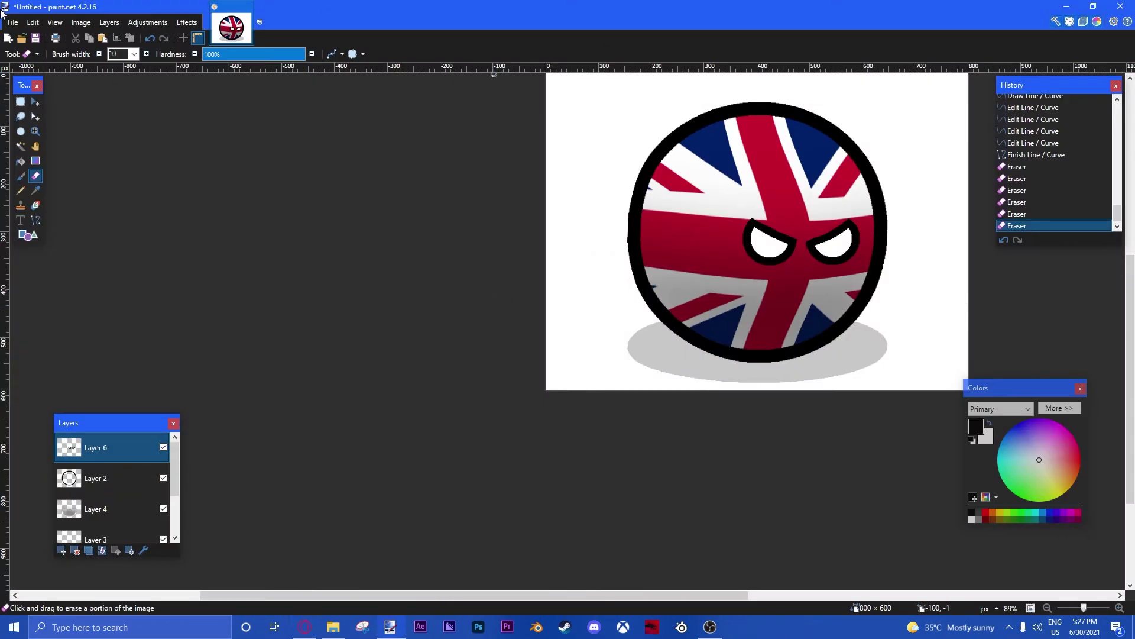
click(12, 22)
click(30, 39)
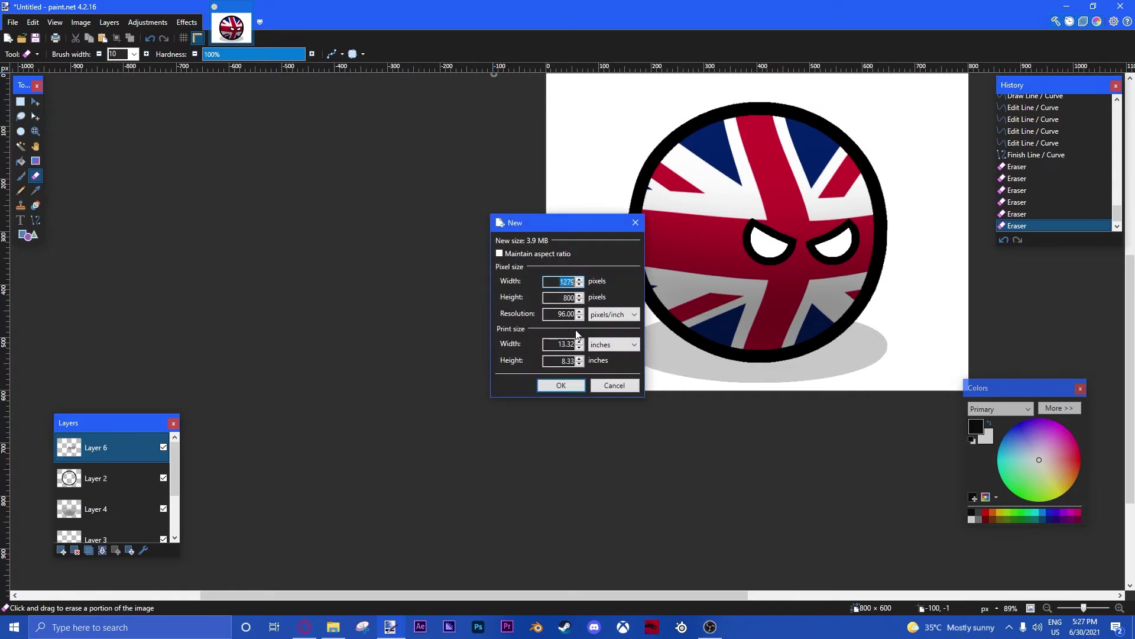
click(560, 385)
key(ctrl+v)
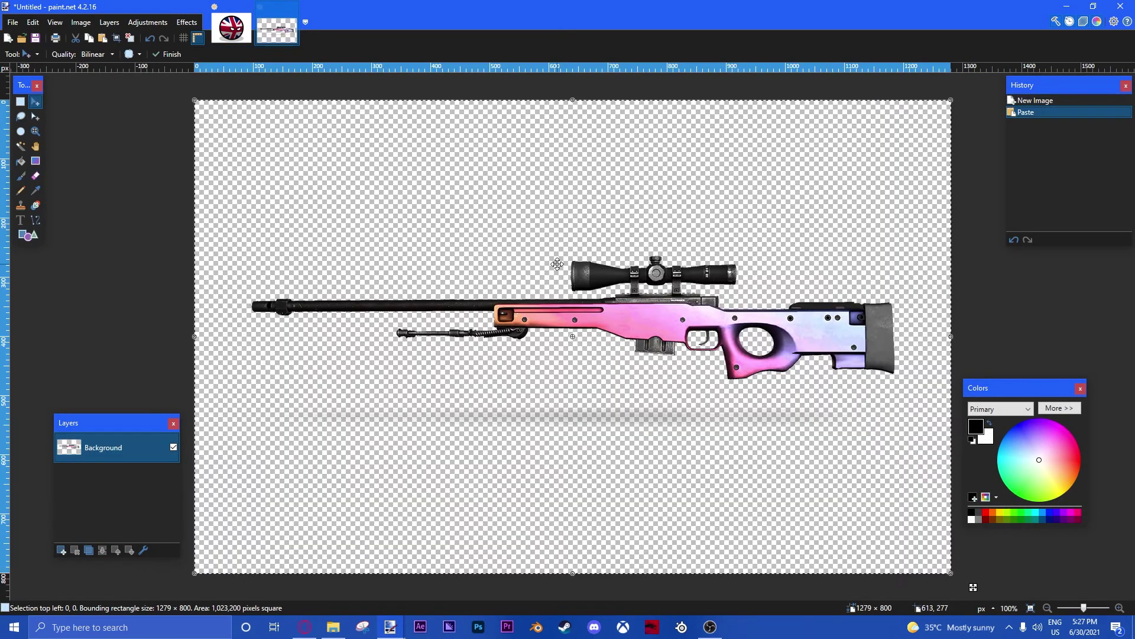
key(ctrl+d)
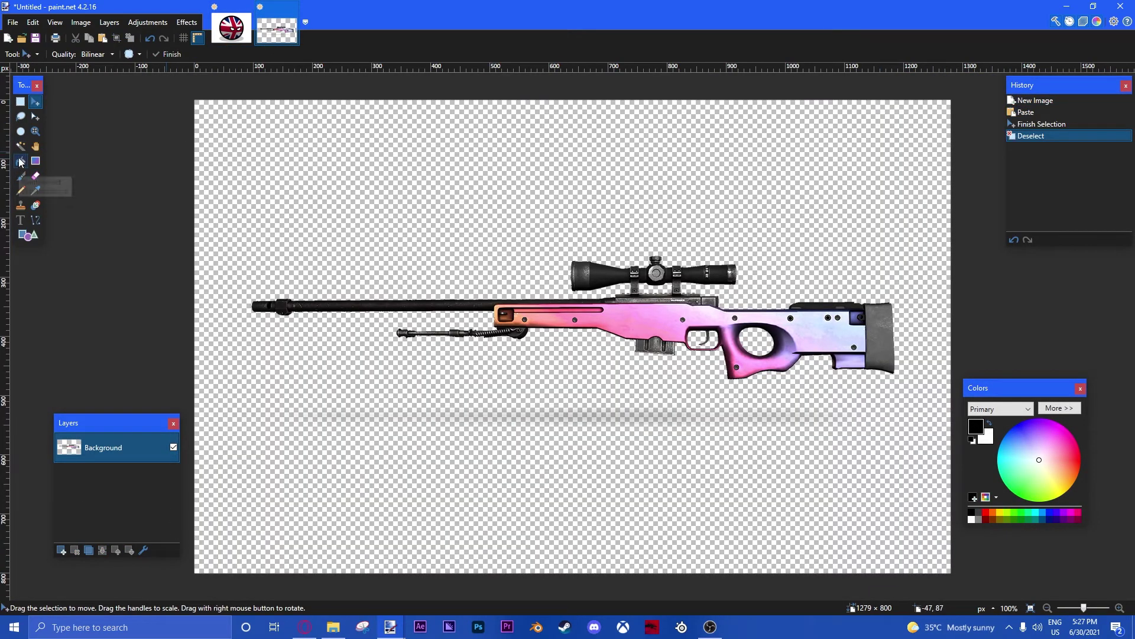
Step: Magic-wand the background around the rifle and add the trigger-guard hole
click(17, 152)
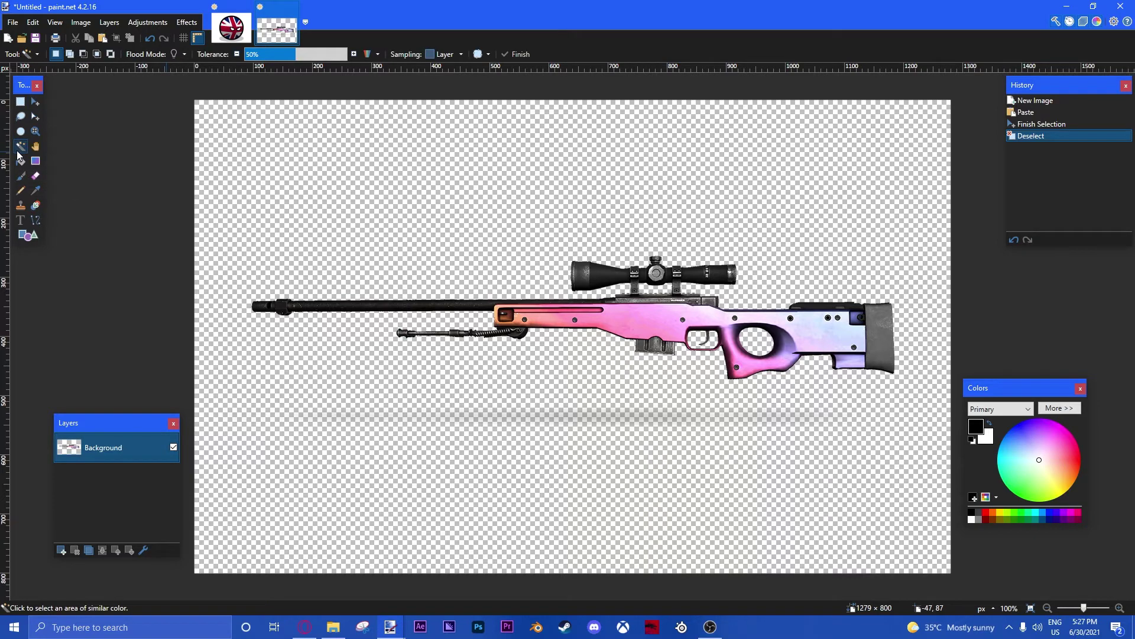
click(407, 167)
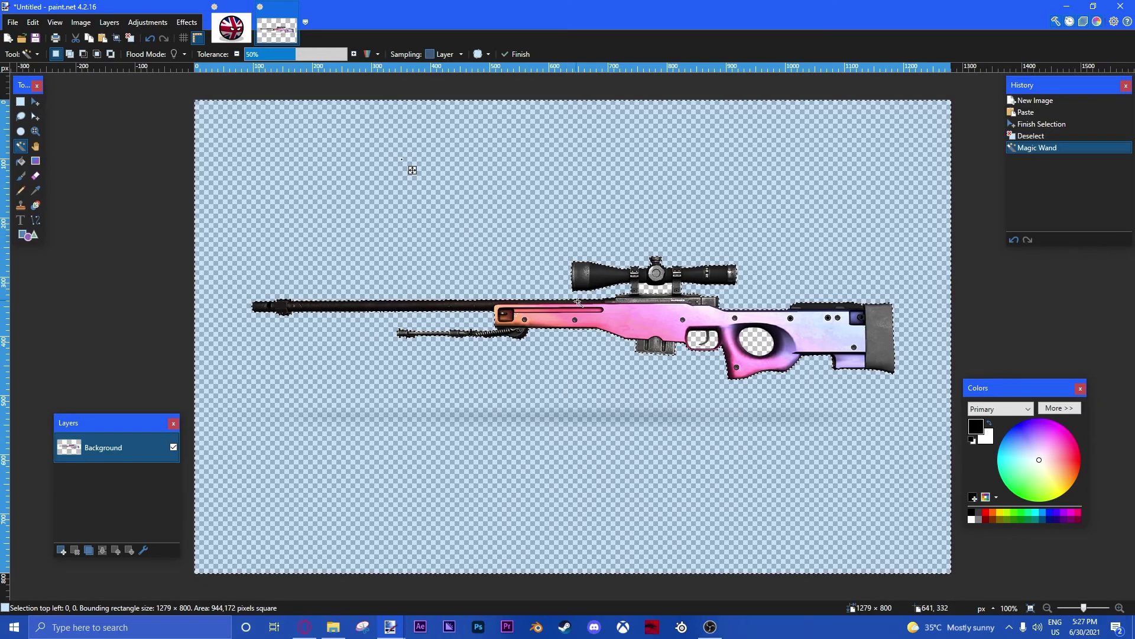
scroll(579, 302, up, 3)
scroll(578, 301, down, 1)
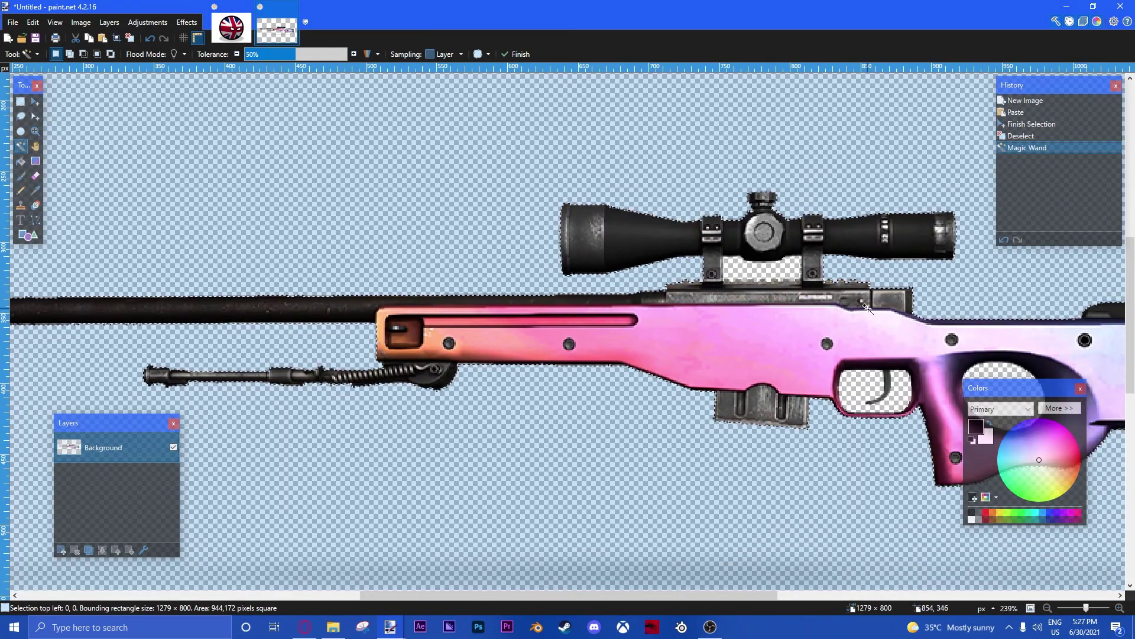
scroll(816, 230, up, 2)
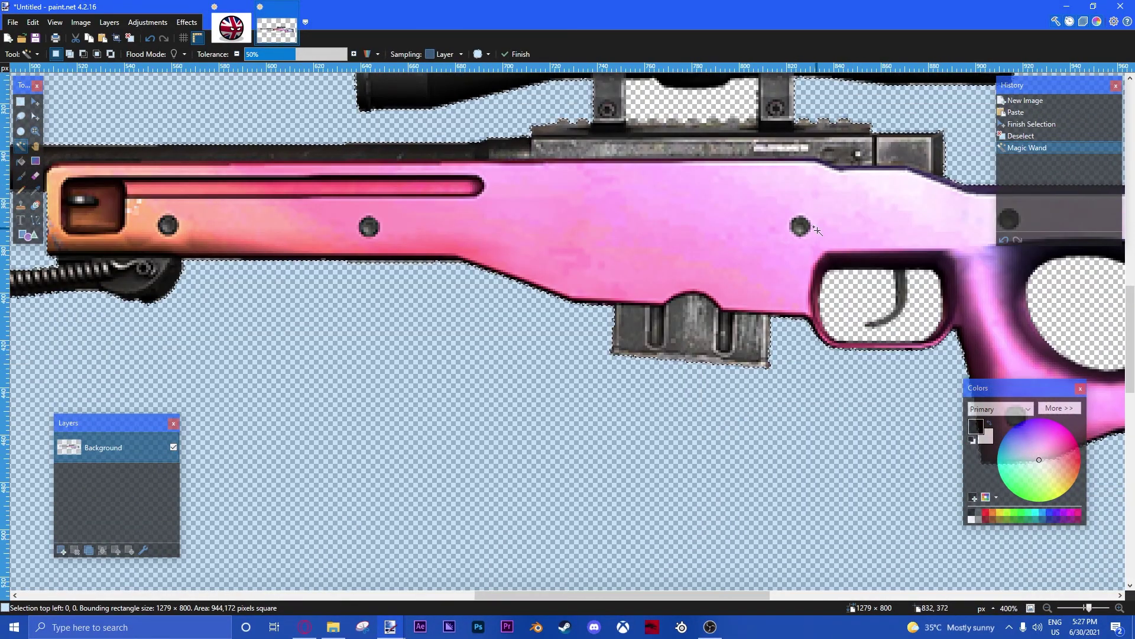
ctrl+click(863, 290)
Step: Add the stock hole and the gap under the scope, then cut the selection away
drag(476, 592, 619, 585)
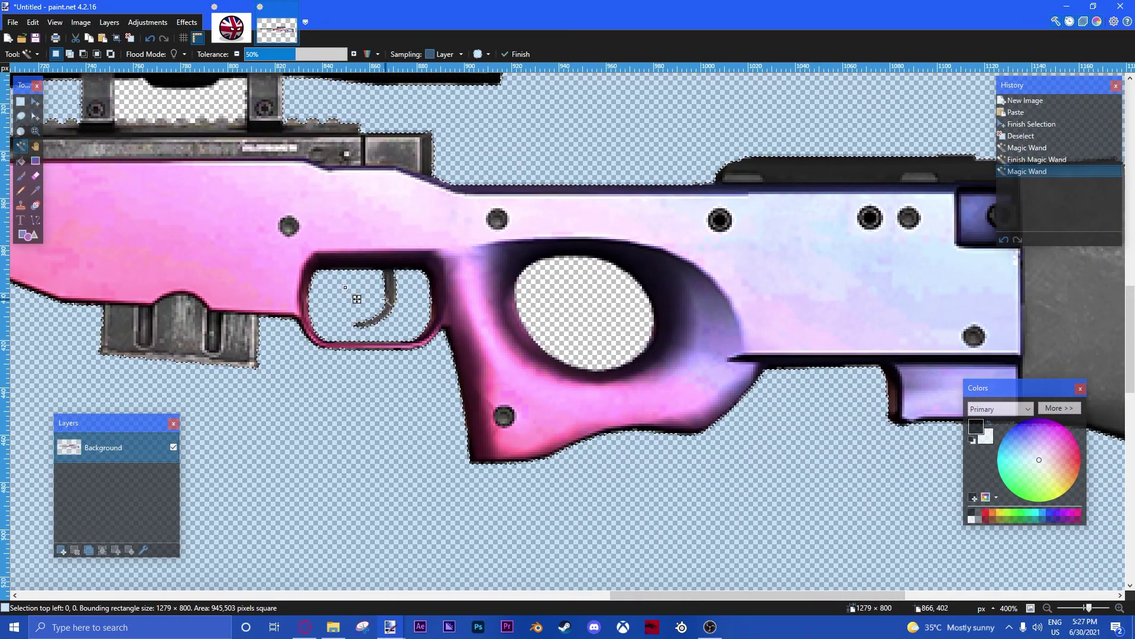
ctrl+click(579, 322)
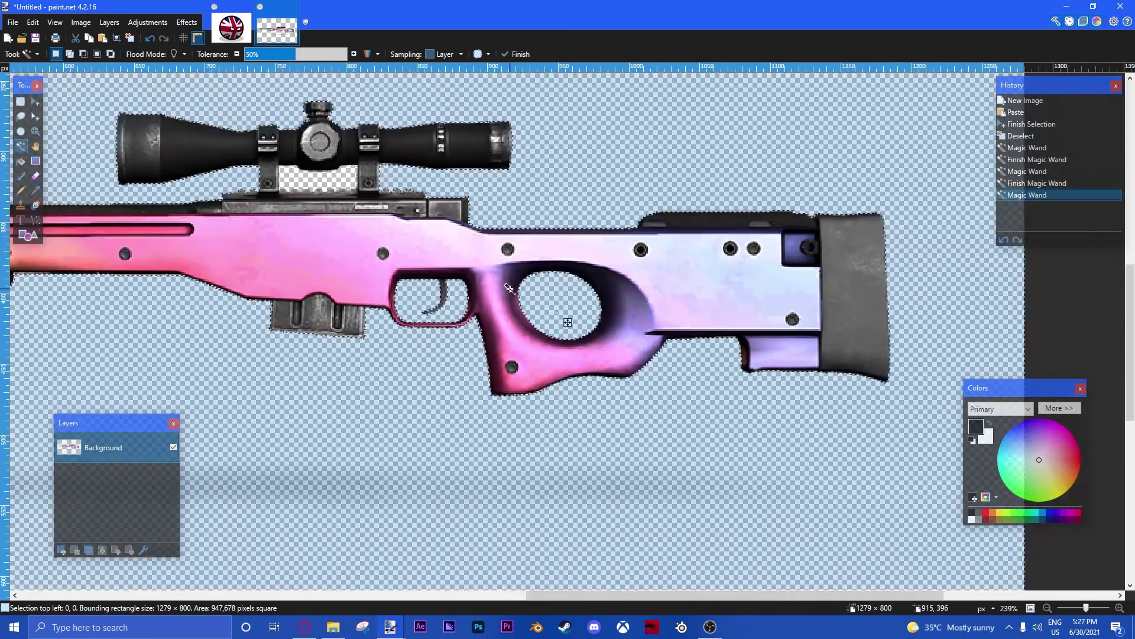
scroll(579, 322, down, 4)
scroll(414, 227, up, 4)
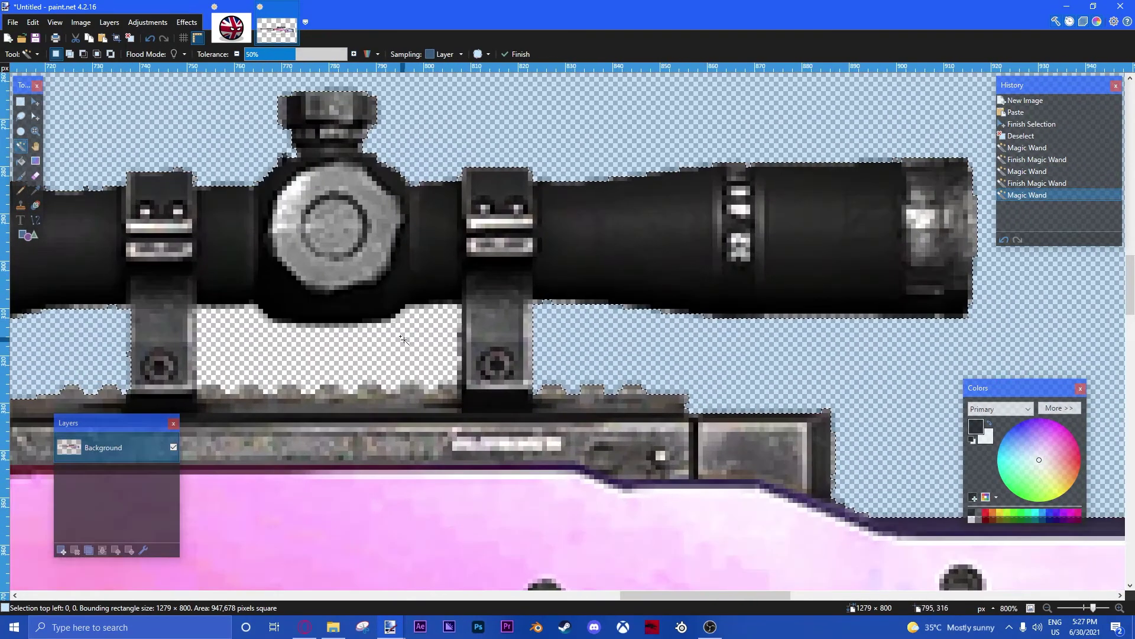
ctrl+click(412, 229)
scroll(473, 236, down, 3)
scroll(531, 362, down, 5)
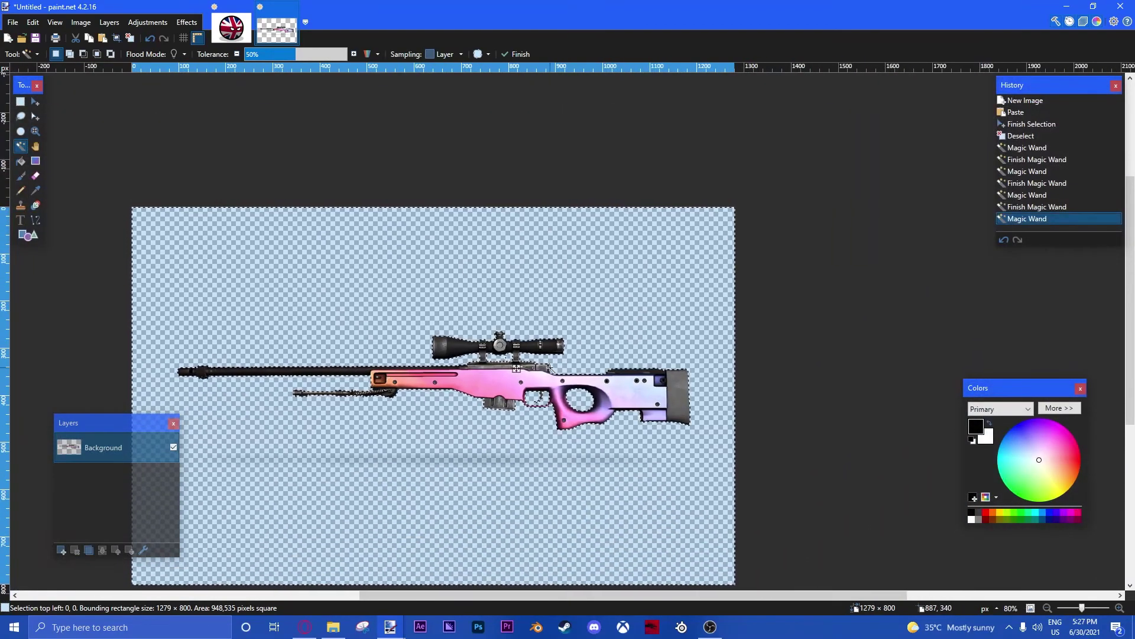
key(ctrl+x)
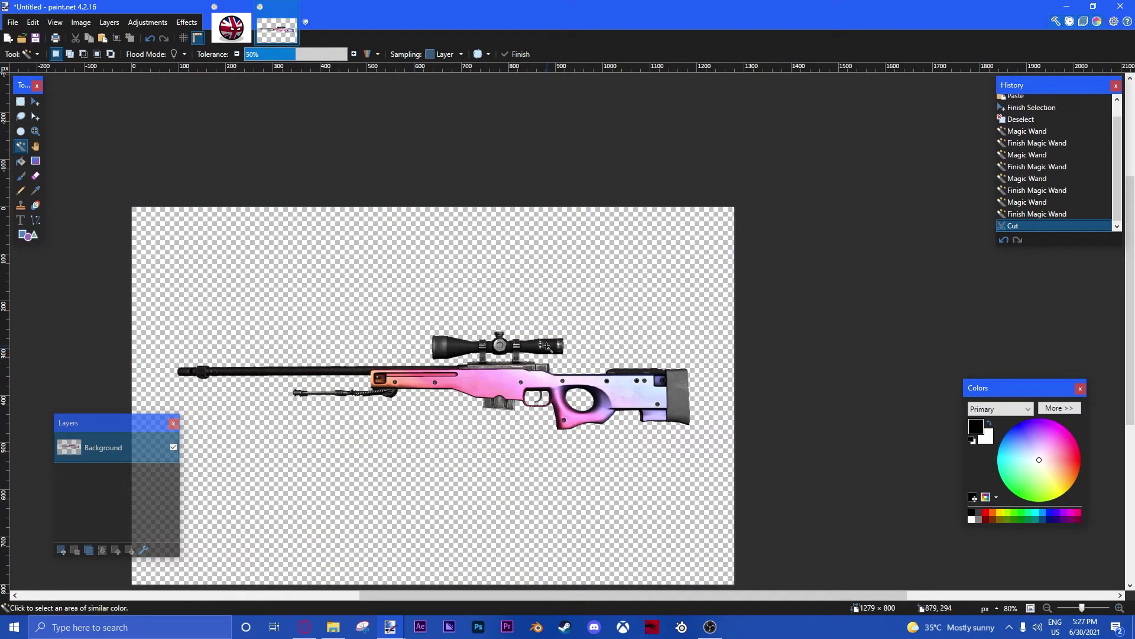
Step: Paste the pink rifle onto a new layer of the countryball image, keeping the canvas size
click(231, 27)
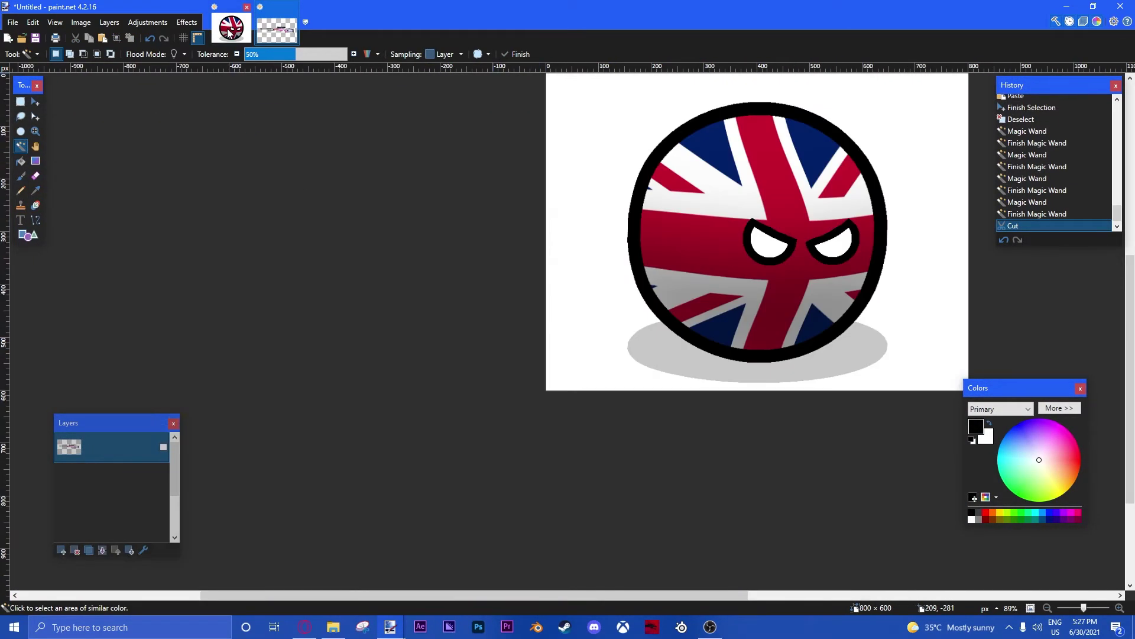
click(61, 550)
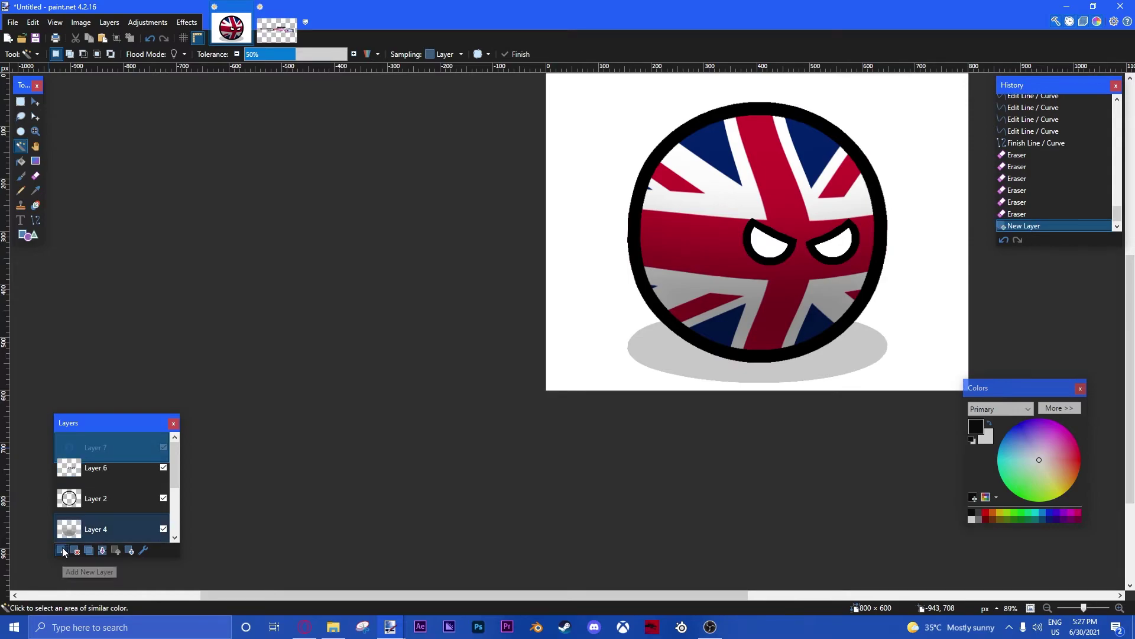
key(ctrl+v)
click(570, 385)
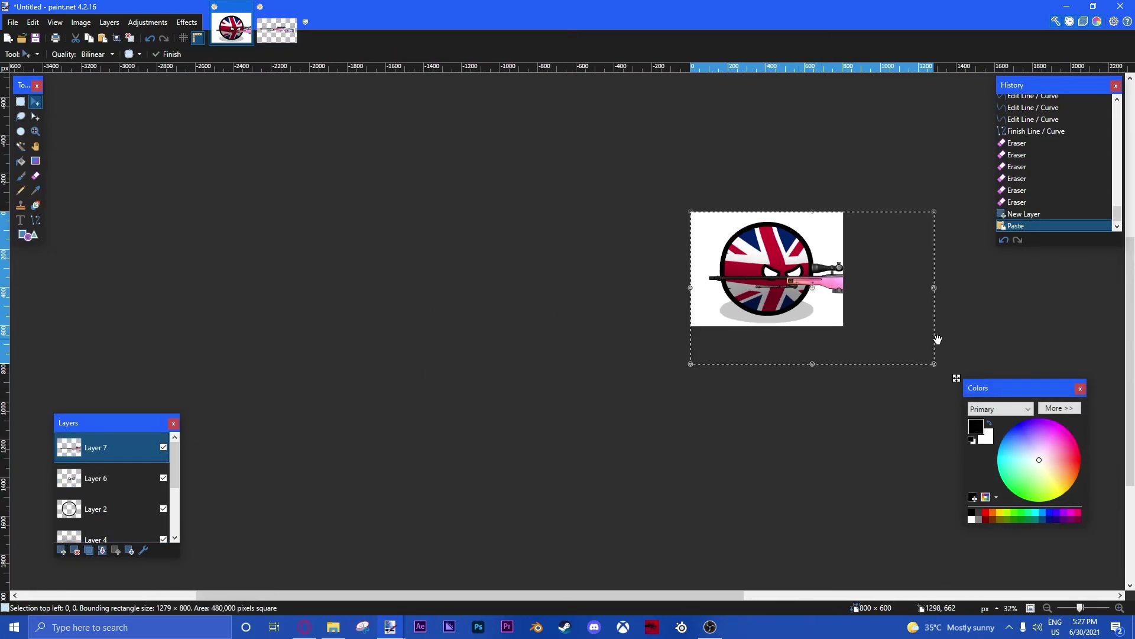
Step: Shrink the rifle, move it over the ball's lower half, tilt it, and finish placing it
drag(934, 364, 831, 317)
ctrl+scroll(831, 302, up, 4)
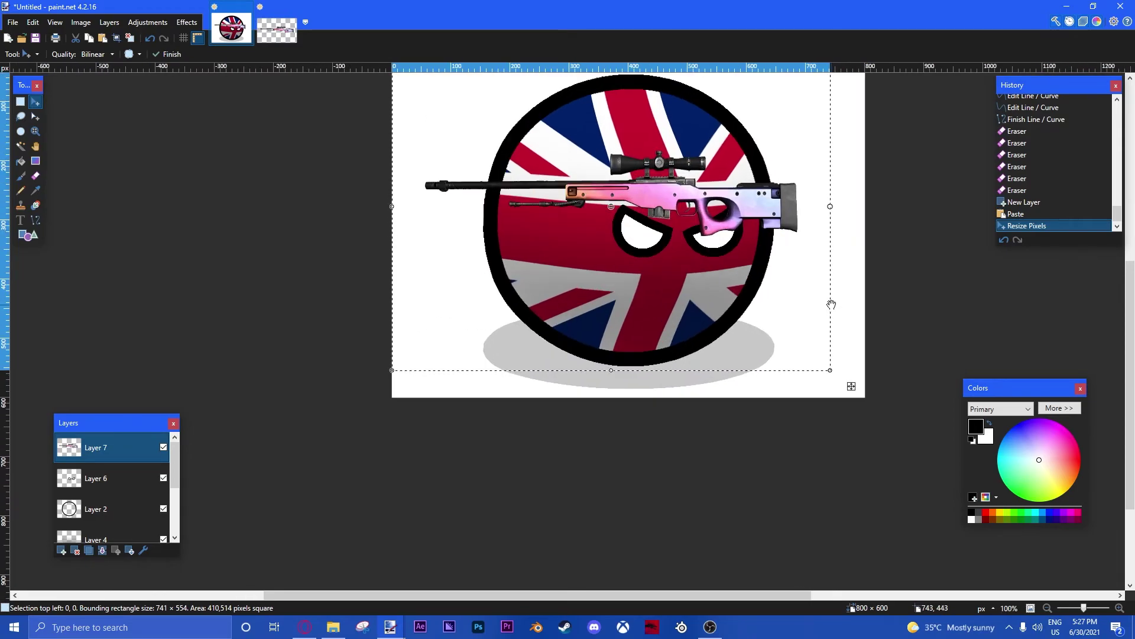
ctrl+scroll(831, 303, up, 1)
drag(684, 244, 666, 389)
ctrl+scroll(673, 354, down, 3)
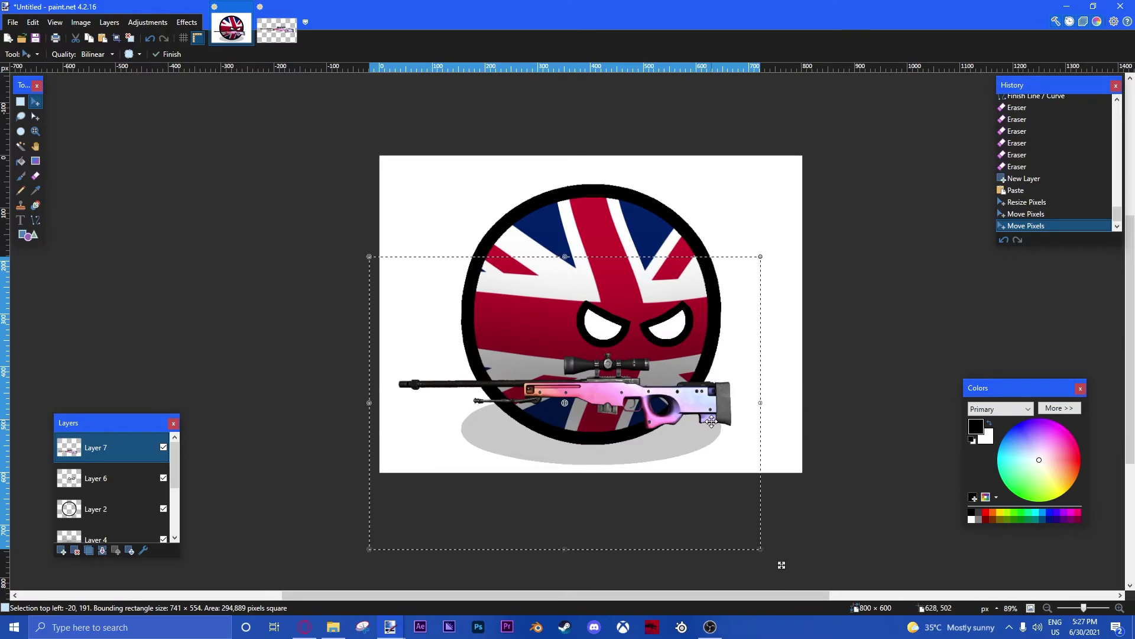
drag(719, 438, 709, 394)
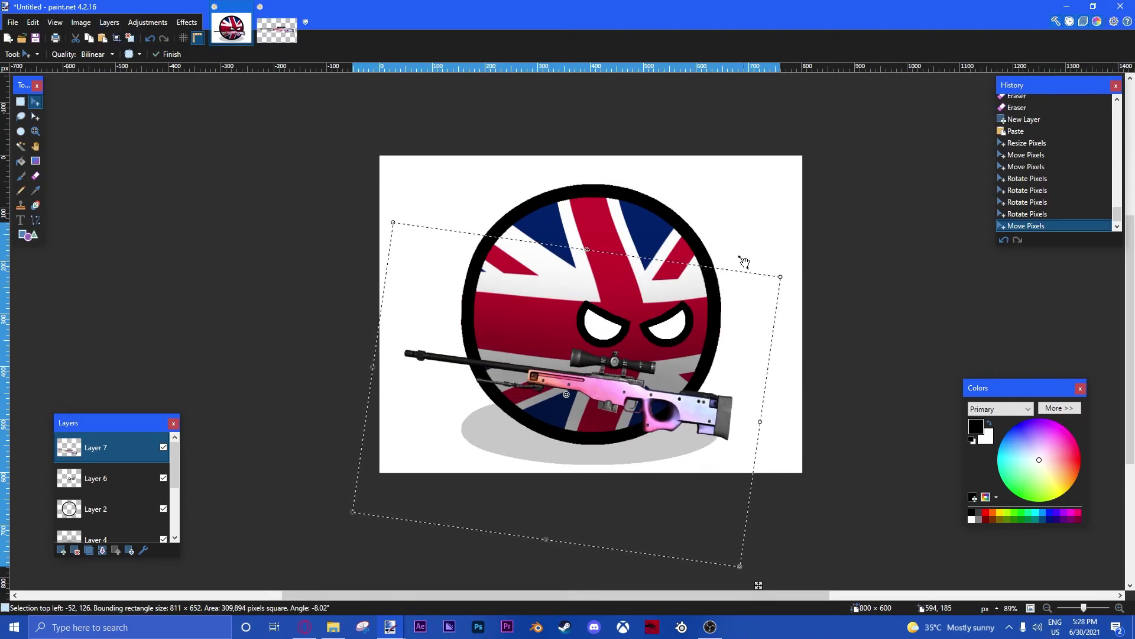
click(155, 52)
Step: Flip the rifle layer horizontally
click(107, 23)
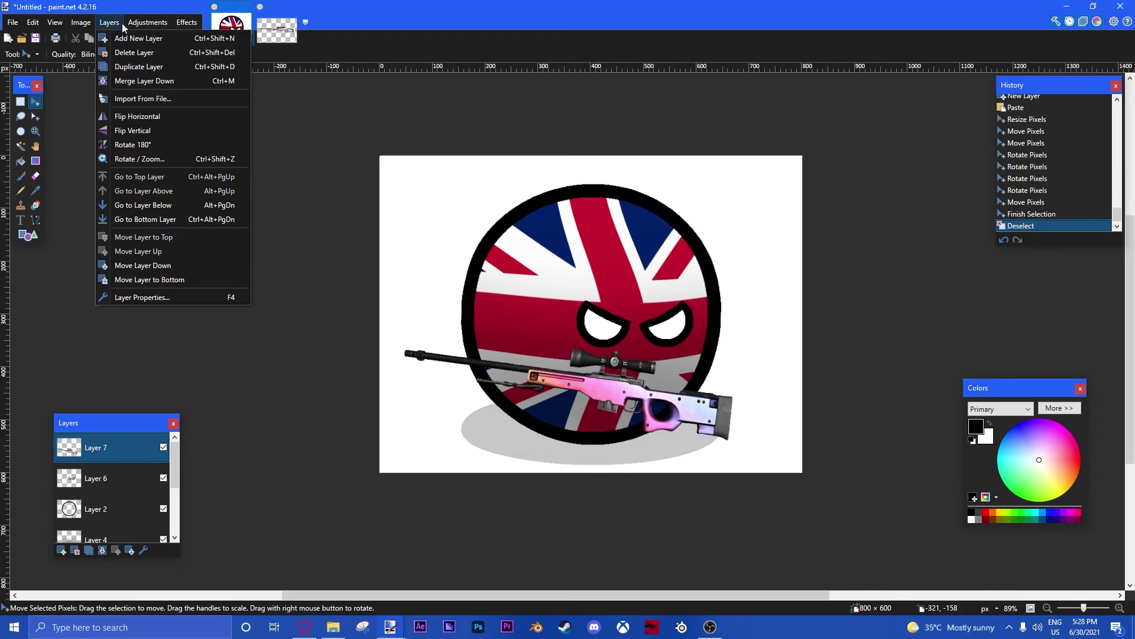
click(121, 23)
click(120, 23)
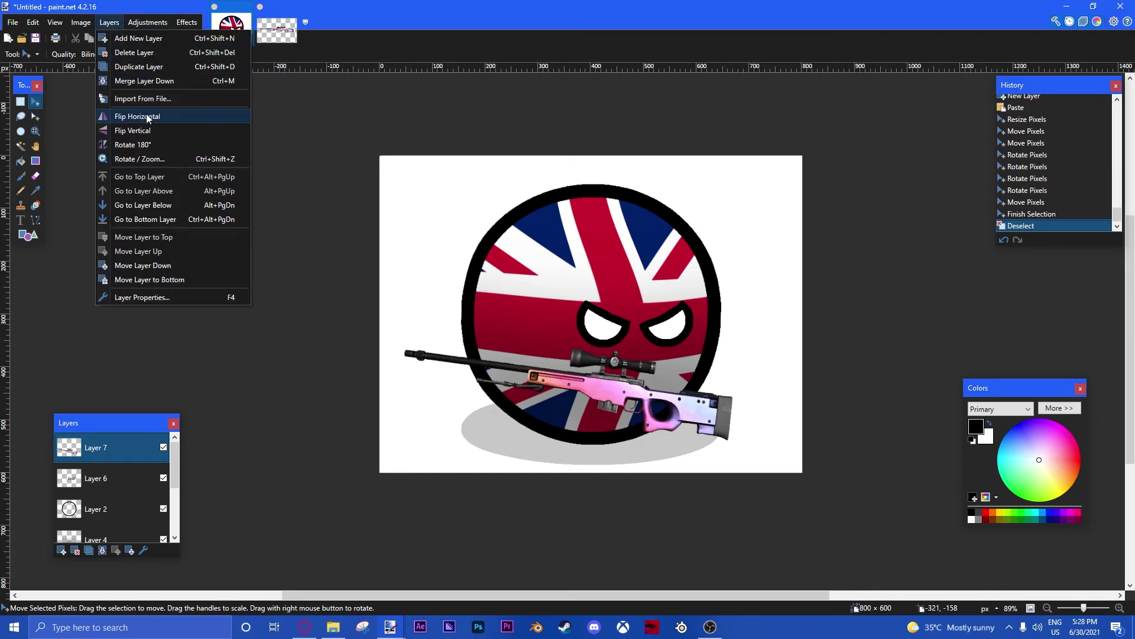
click(147, 116)
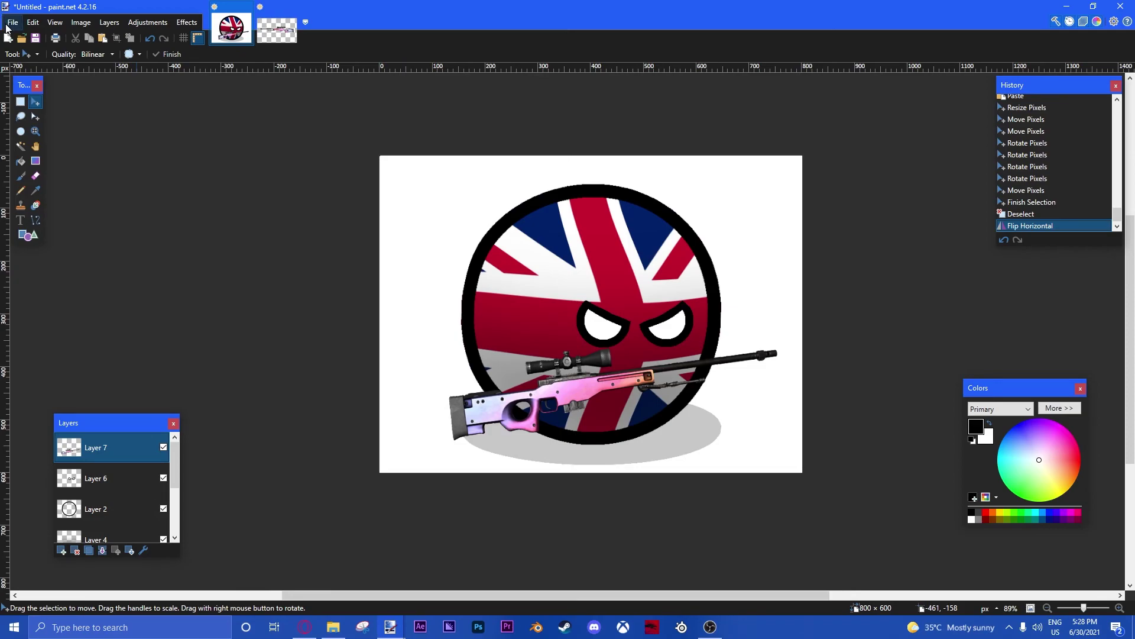
Step: Choose PNG as the file type and rename the file using 'UK' and 'AWP'
key(ctrl+s)
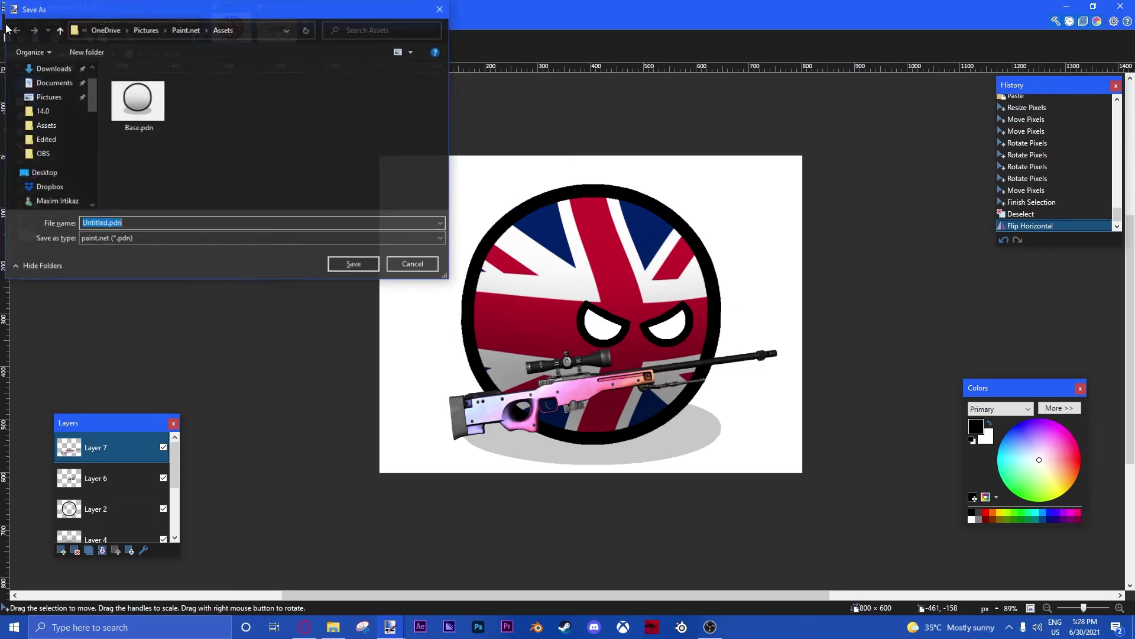
click(139, 239)
click(134, 258)
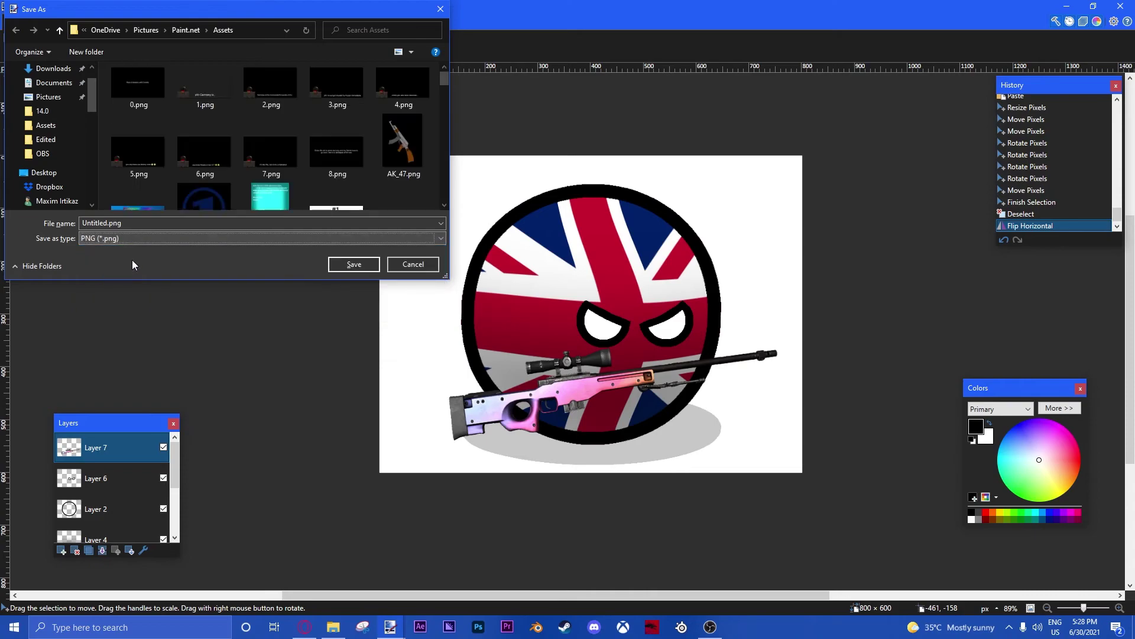
click(105, 223)
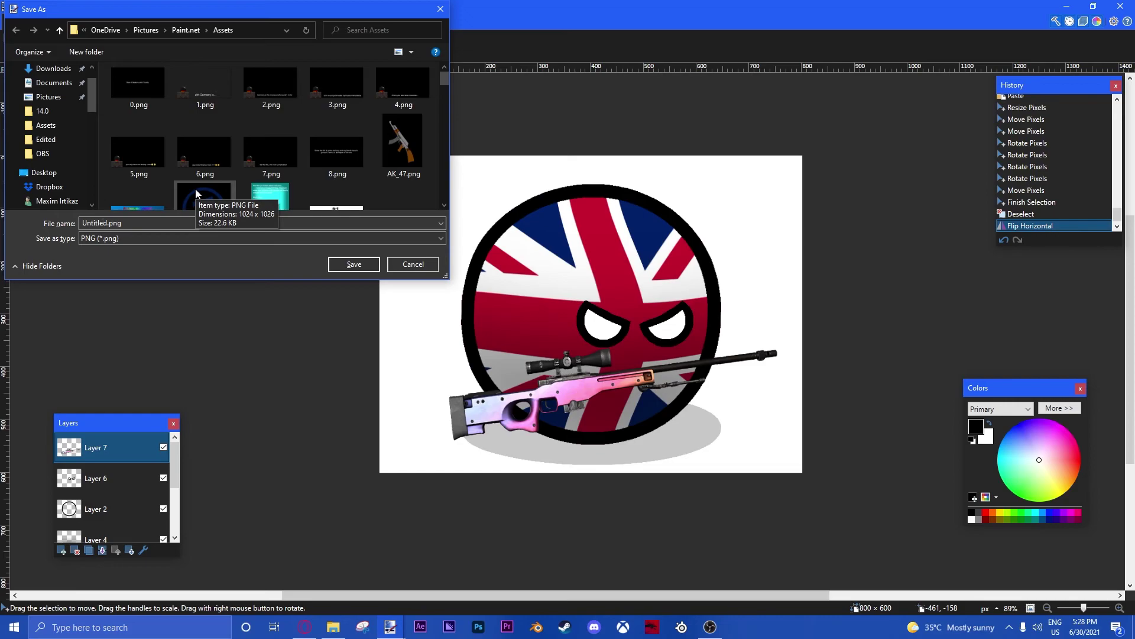
key(BackSpace)
key(BackSpace)
key(BackSpace)
key(BackSpace)
key(BackSpace)
key(BackSpace)
key(BackSpace)
key(BackSpace)
text(UK)
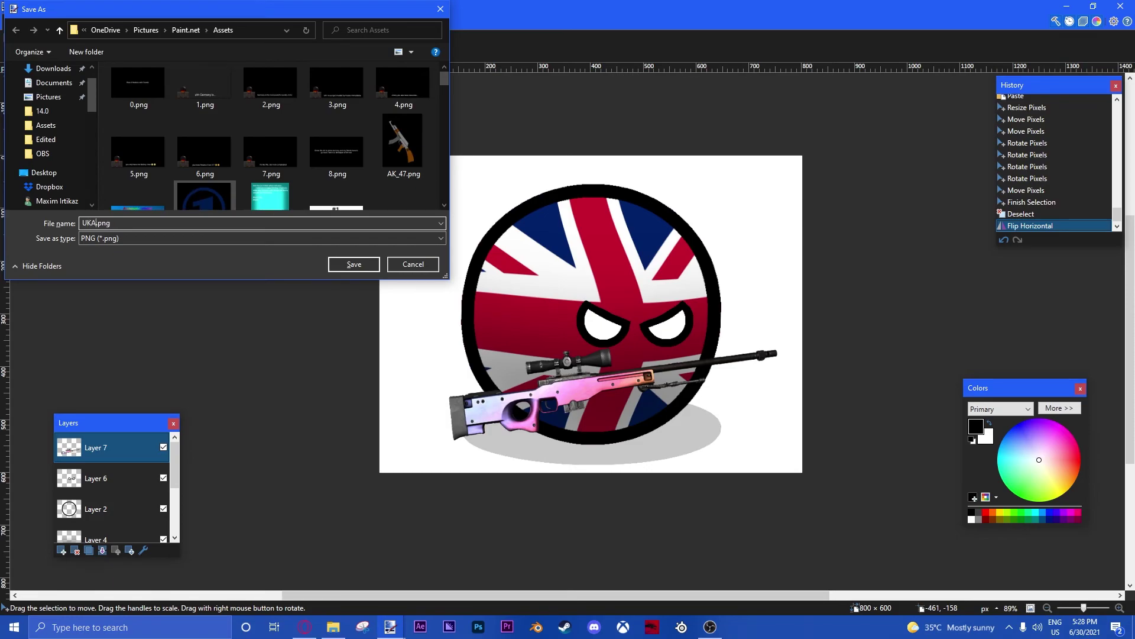
text(AWP)
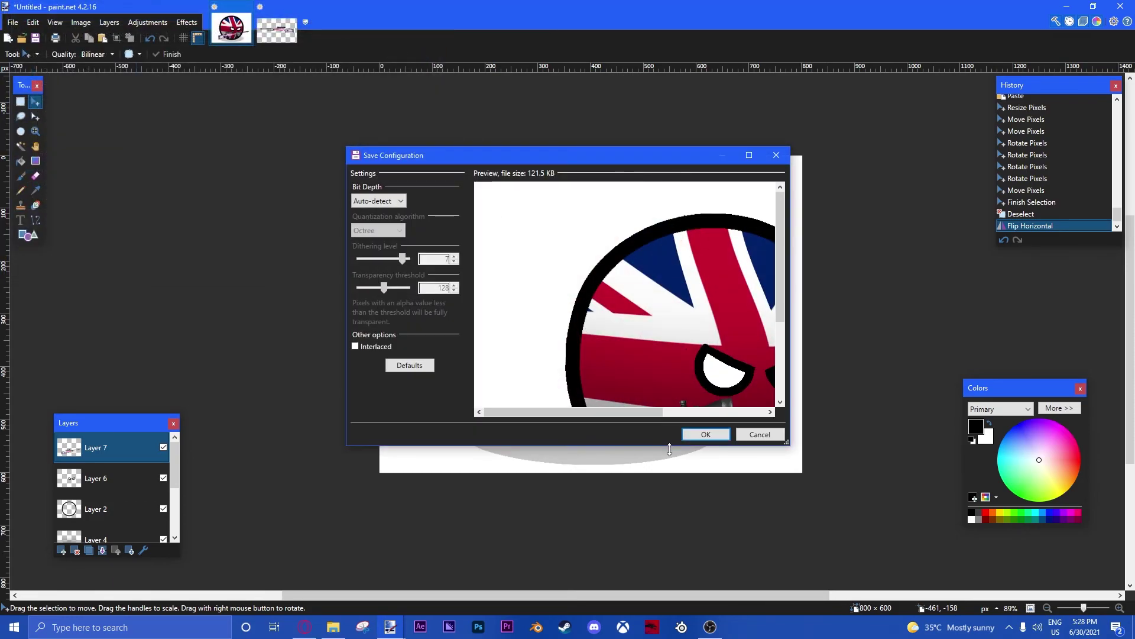